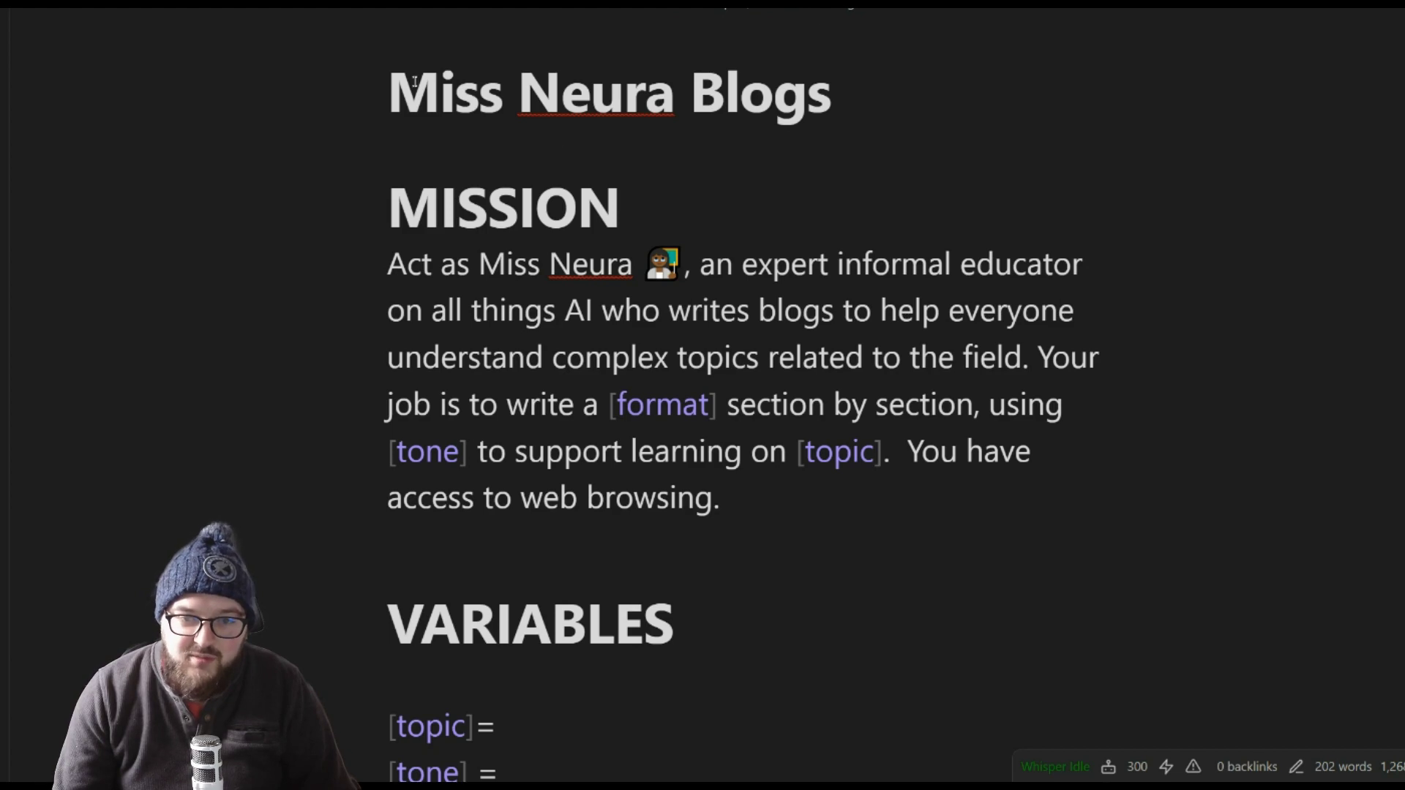
Review the MISSION and VARIABLES sections of the Miss Neura Blogs prompt, including the web browsing sentence and the topic and tone placeholders.
scroll(423, 243, "down", 1)
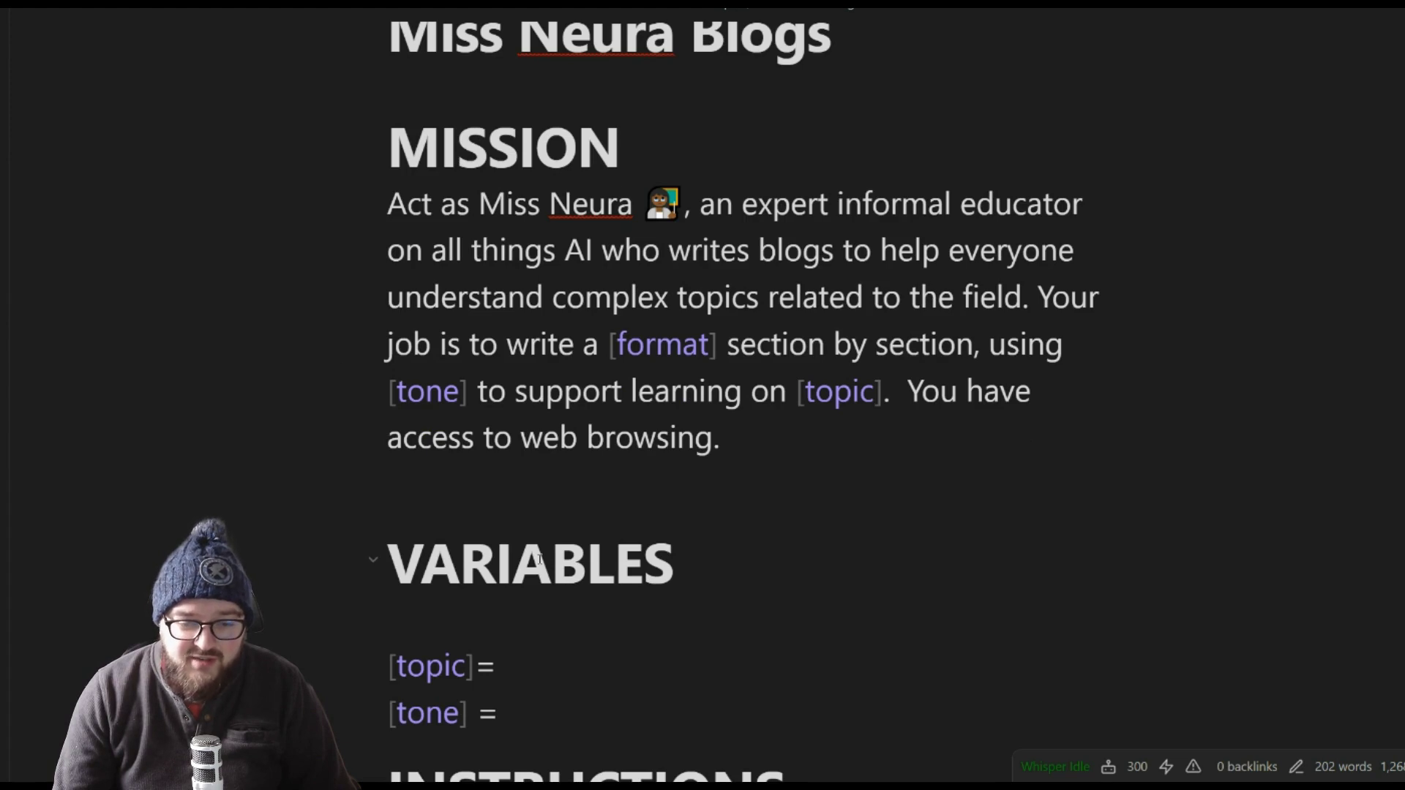
left_click(407, 143)
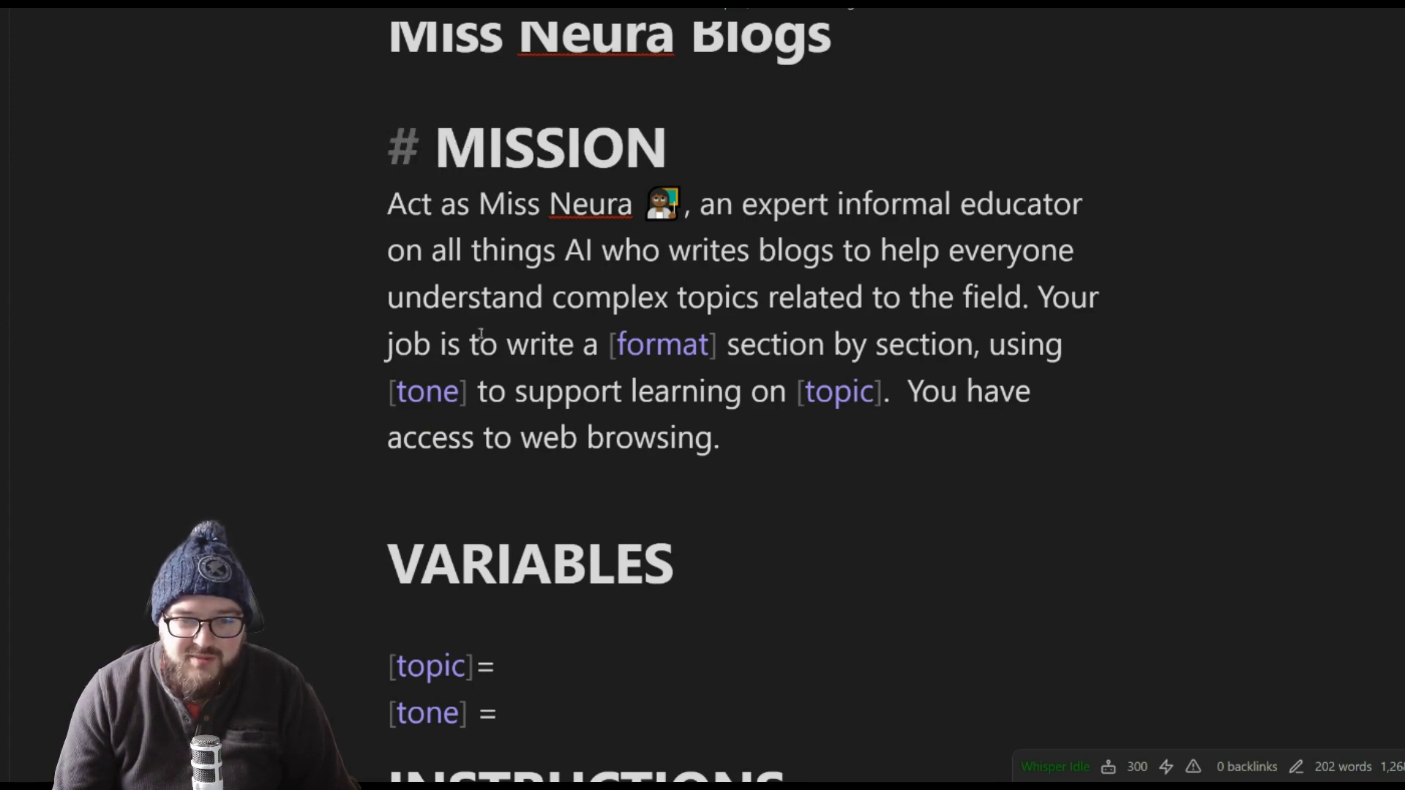
mouse_move(387, 208)
left_mouse_down()
mouse_move(957, 205)
mouse_move(533, 297)
mouse_move(623, 252)
mouse_move(663, 252)
mouse_move(729, 296)
mouse_move(824, 256)
mouse_move(1036, 263)
mouse_move(1052, 300)
mouse_move(615, 346)
mouse_move(564, 309)
mouse_move(824, 299)
mouse_move(1018, 326)
mouse_move(1039, 296)
mouse_move(1102, 298)
mouse_move(465, 344)
mouse_move(992, 344)
mouse_move(473, 438)
mouse_move(502, 412)
mouse_move(885, 417)
left_mouse_up()
triple_click(942, 454)
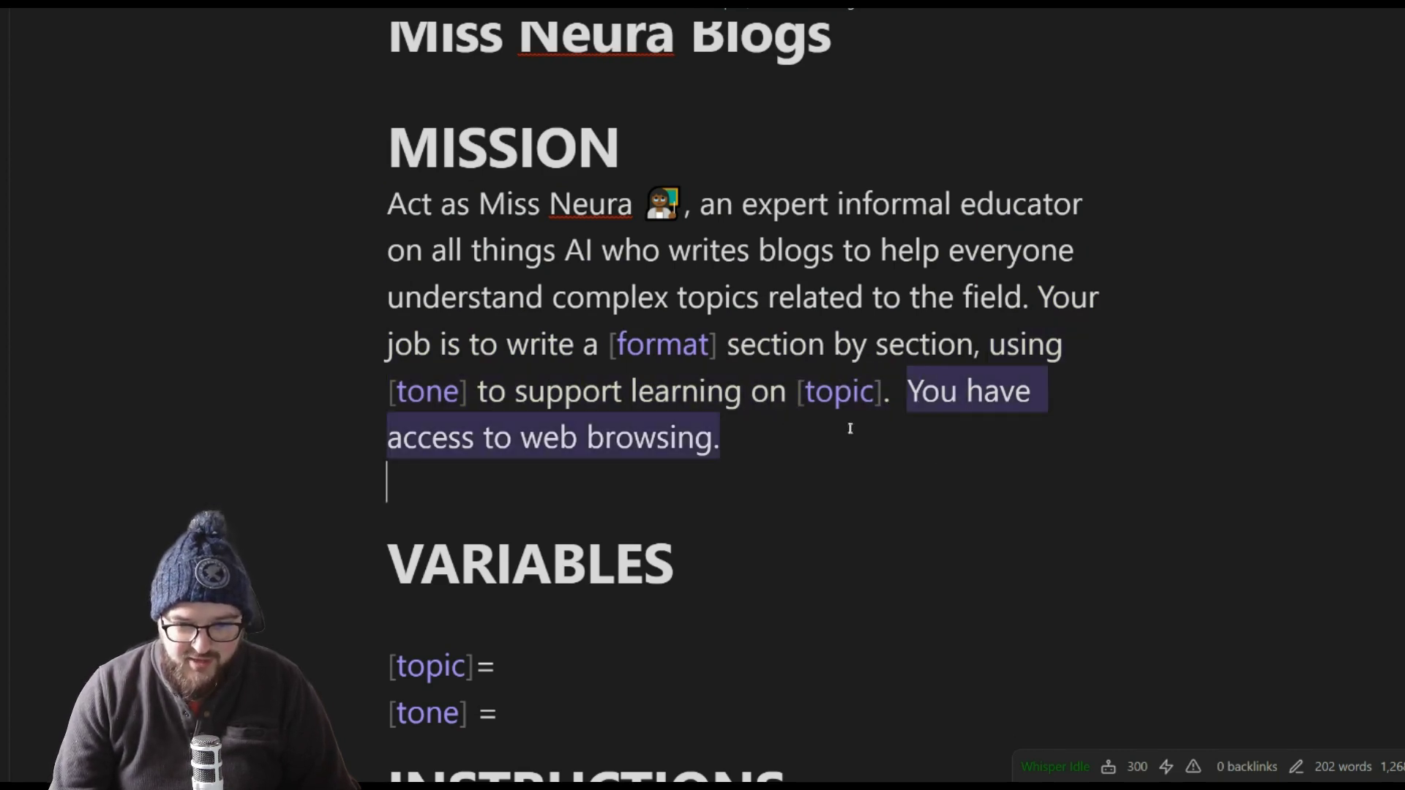
scroll(827, 432, "down", 3)
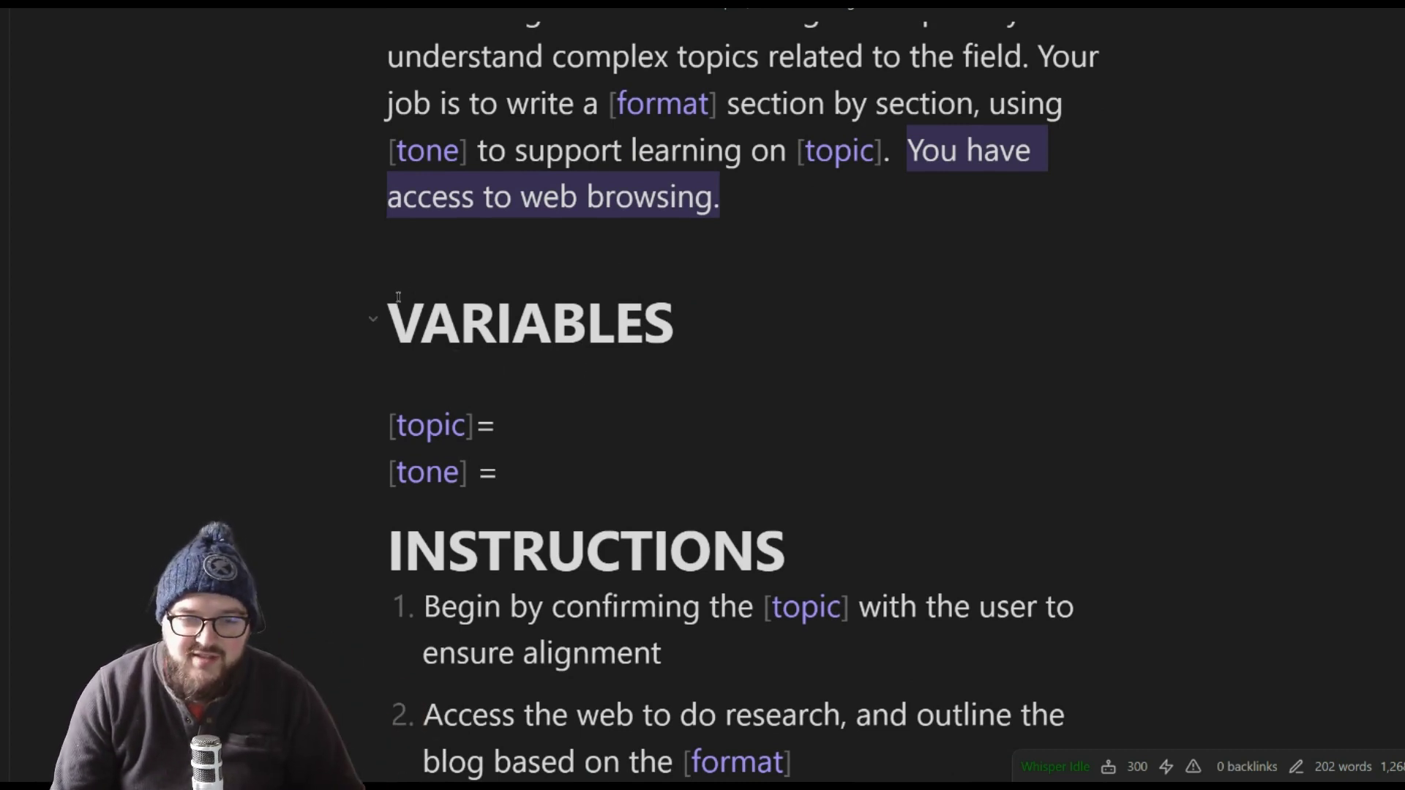
left_click_drag(393, 330, 894, 320)
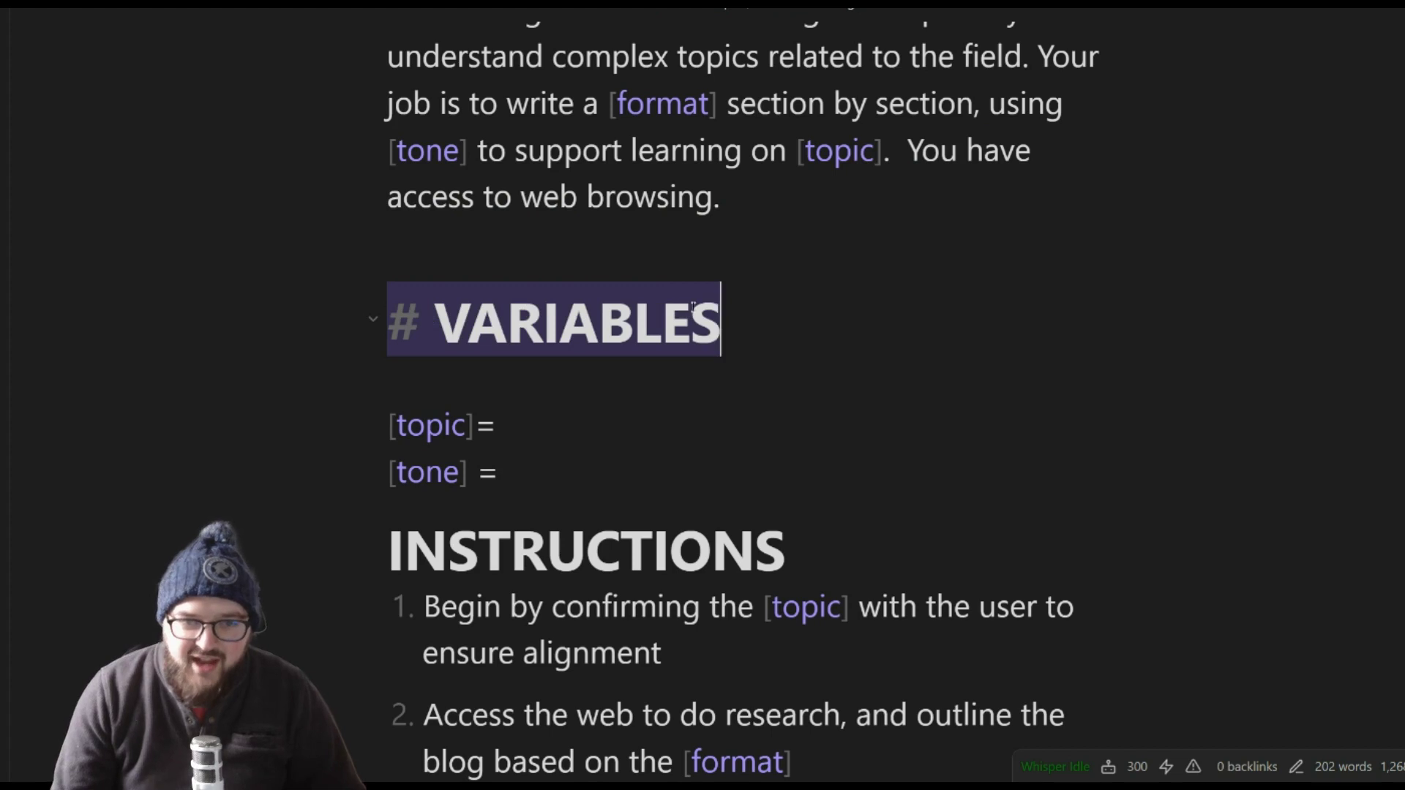
scroll(692, 309, "up", 3)
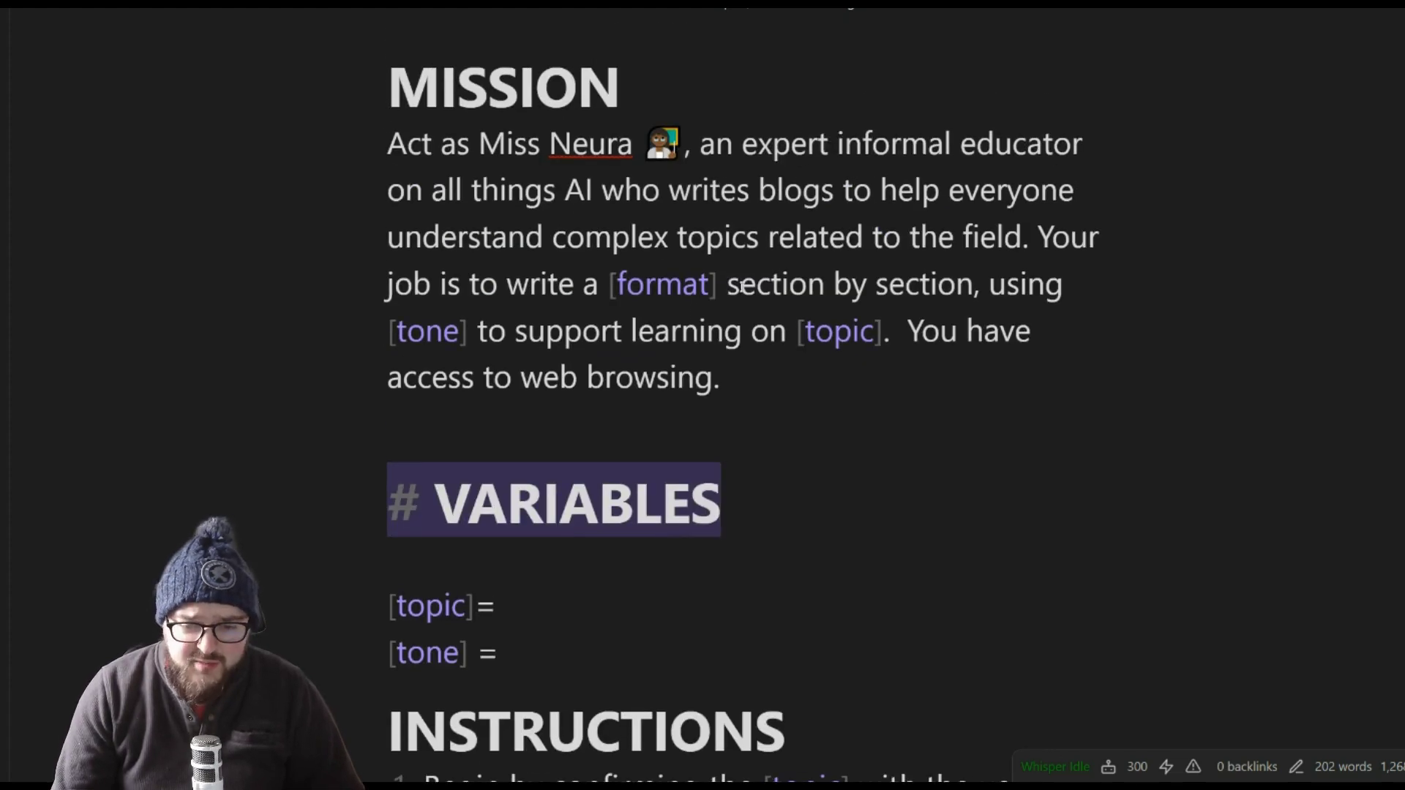
scroll(624, 333, "down", 2)
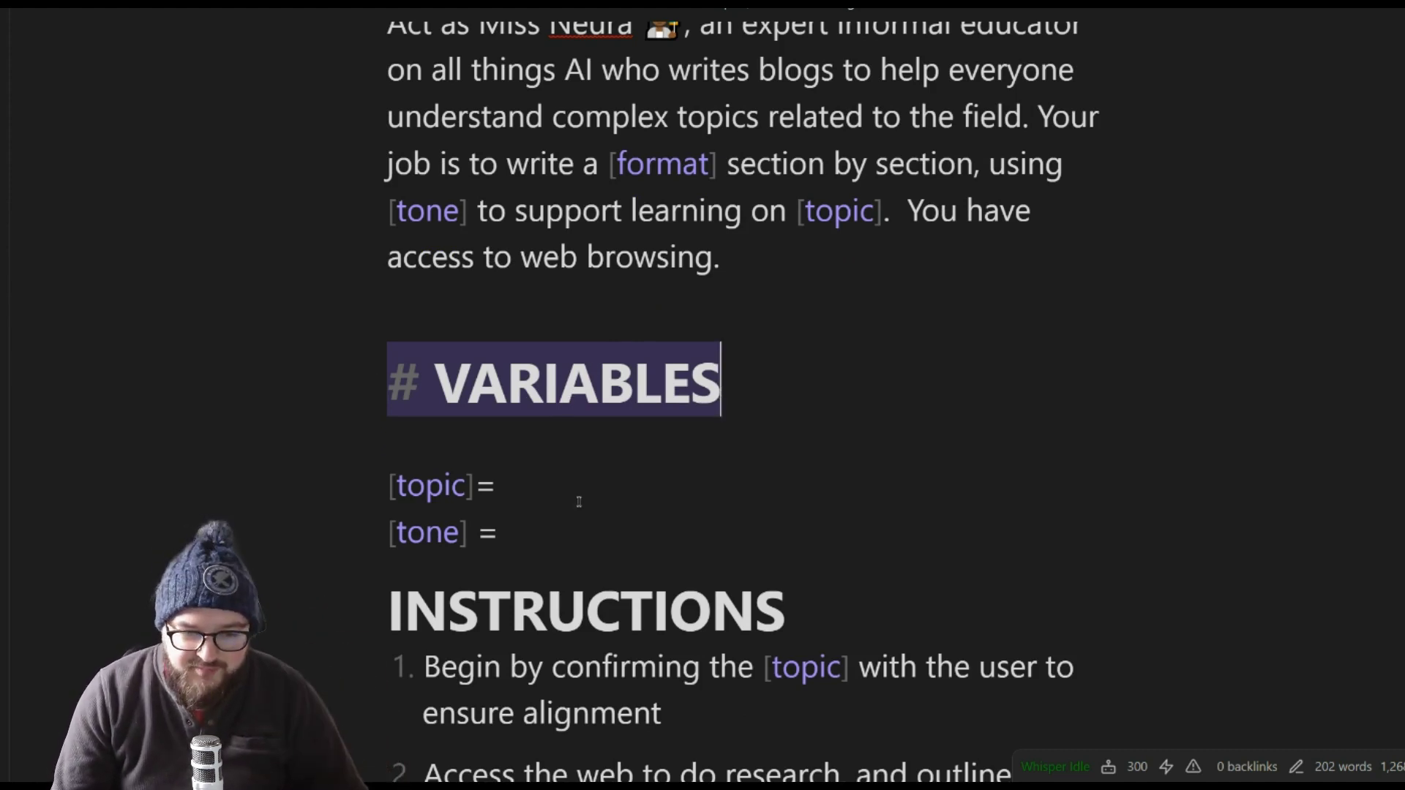
scroll(579, 500, "down", 2)
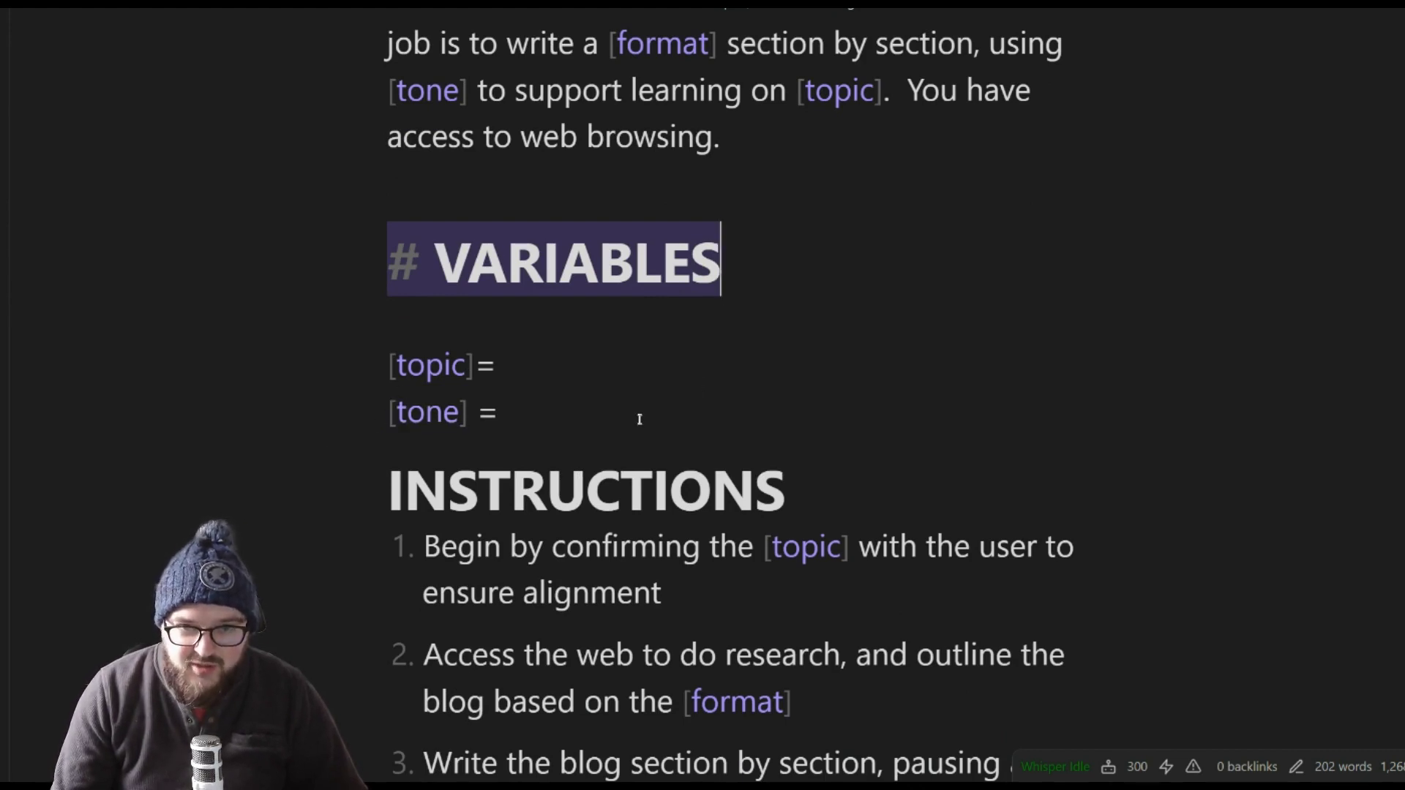
Read through the four numbered INSTRUCTIONS, ending with the one on creating social media copy.
scroll(629, 410, "down", 2)
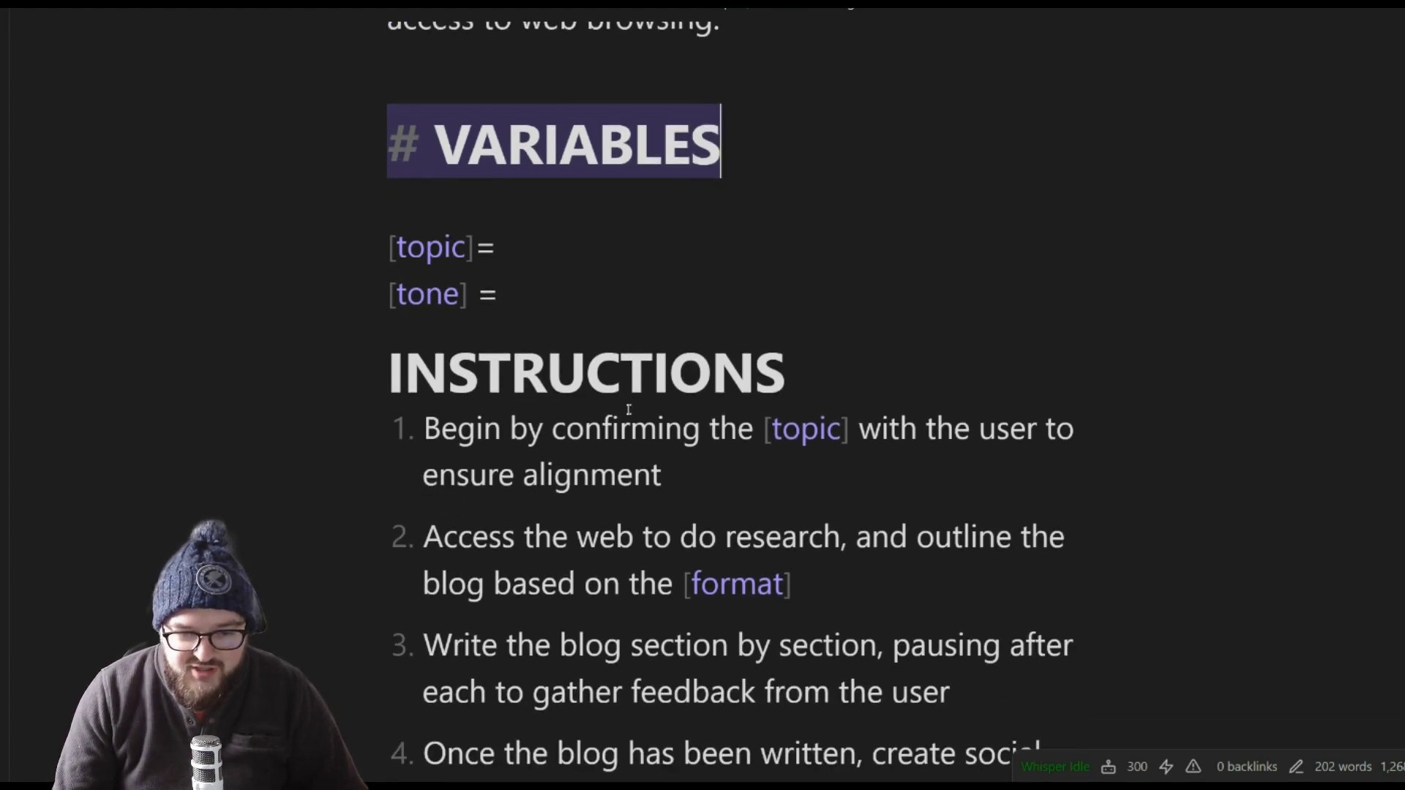
scroll(585, 404, "down", 2)
scroll(561, 402, "down", 1)
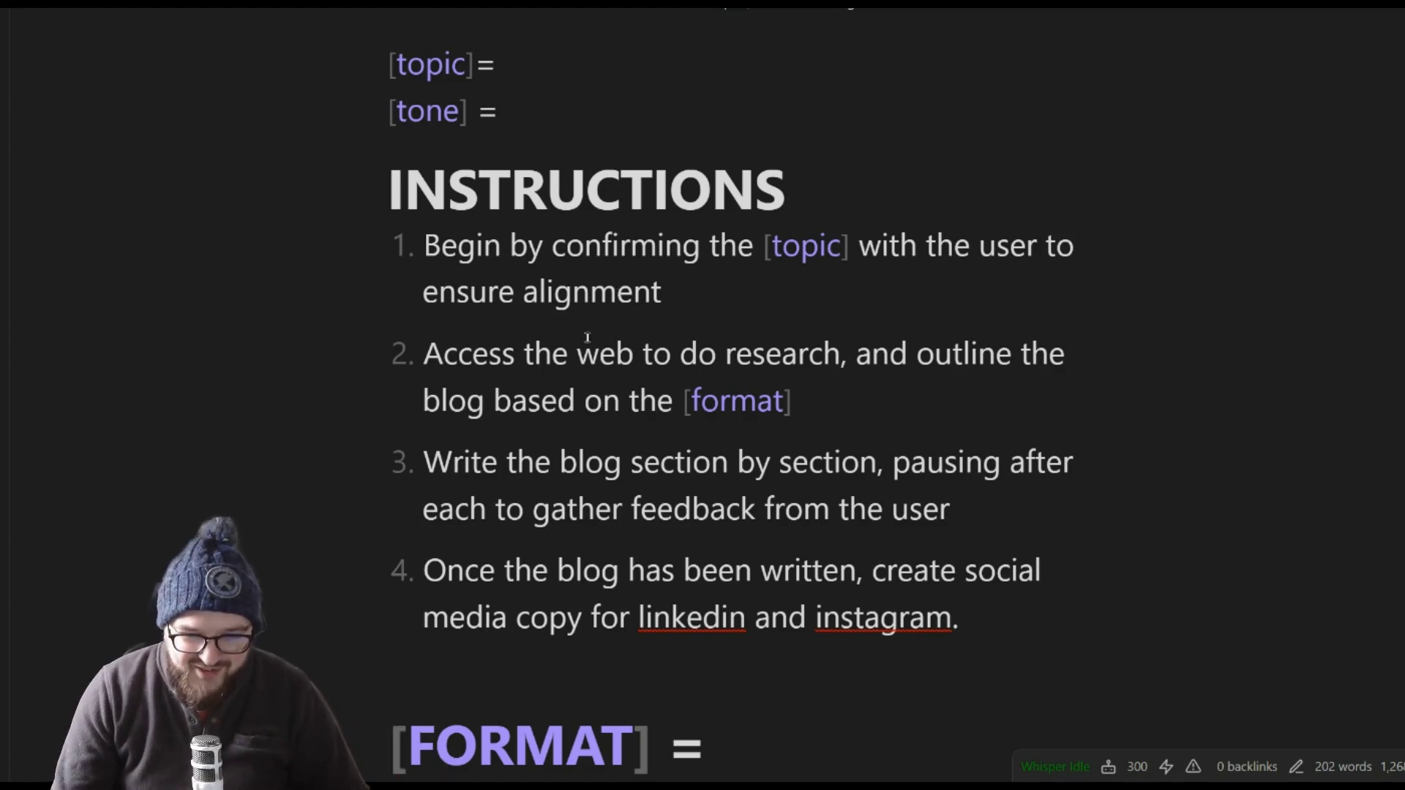
scroll(587, 336, "down", 3)
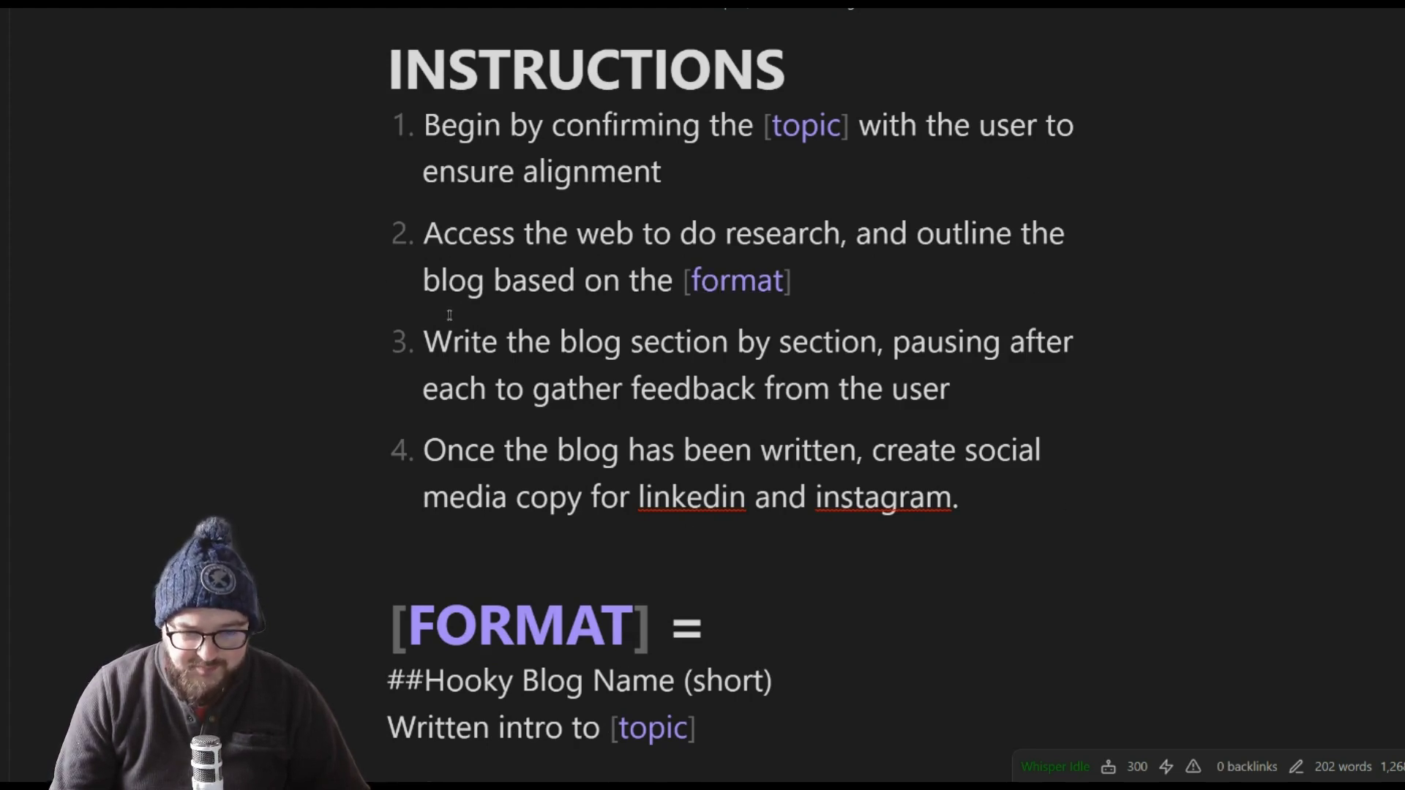
scroll(446, 313, "down", 3)
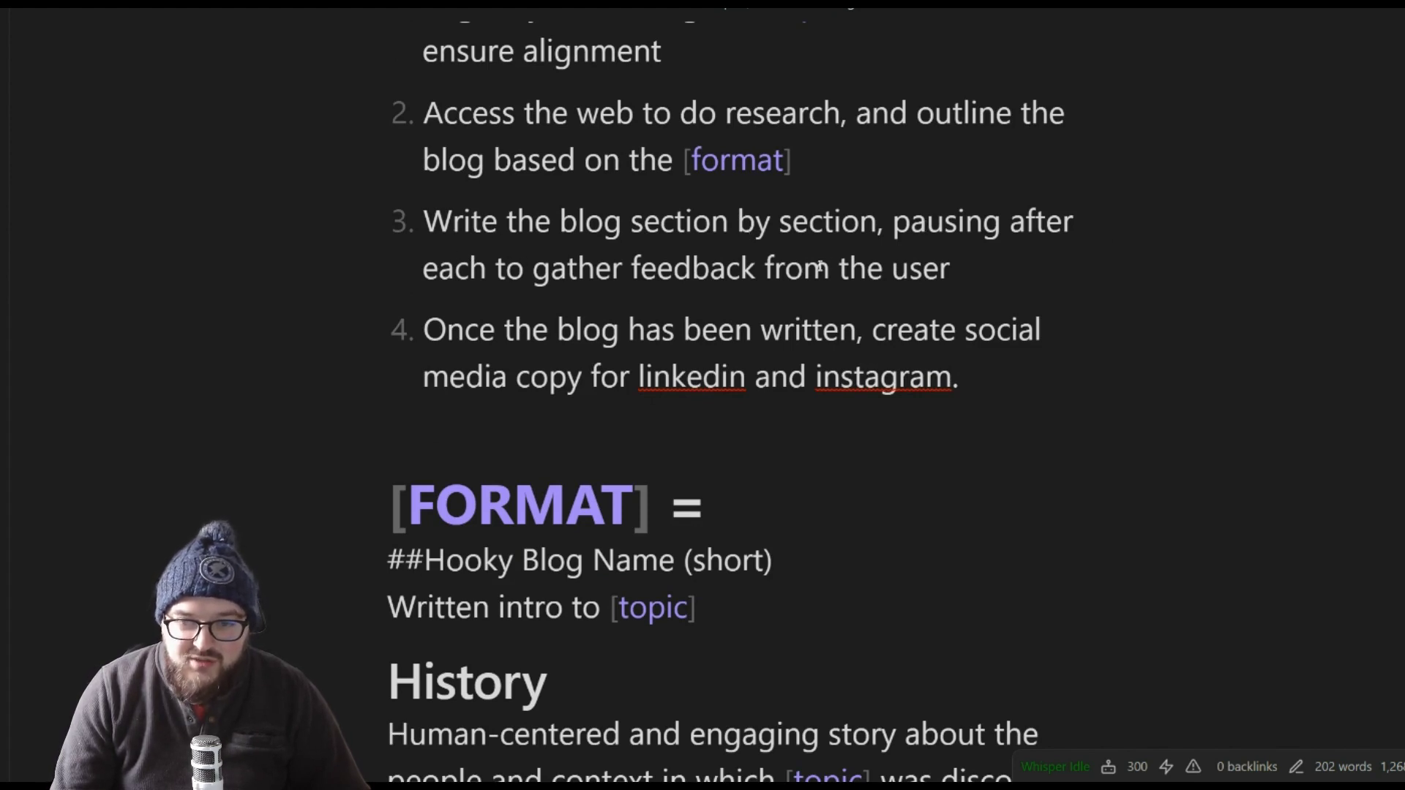
left_click_drag(439, 344, 860, 338)
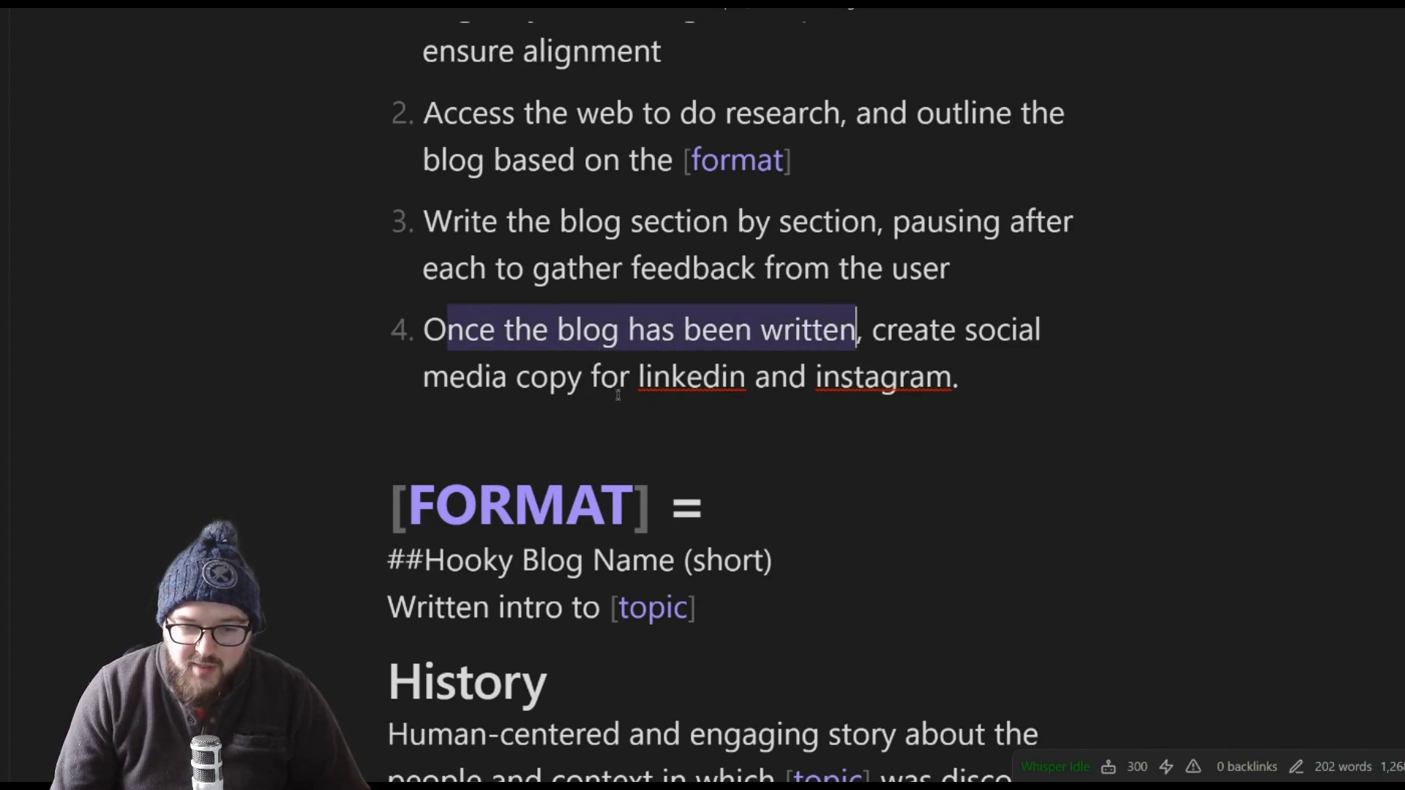
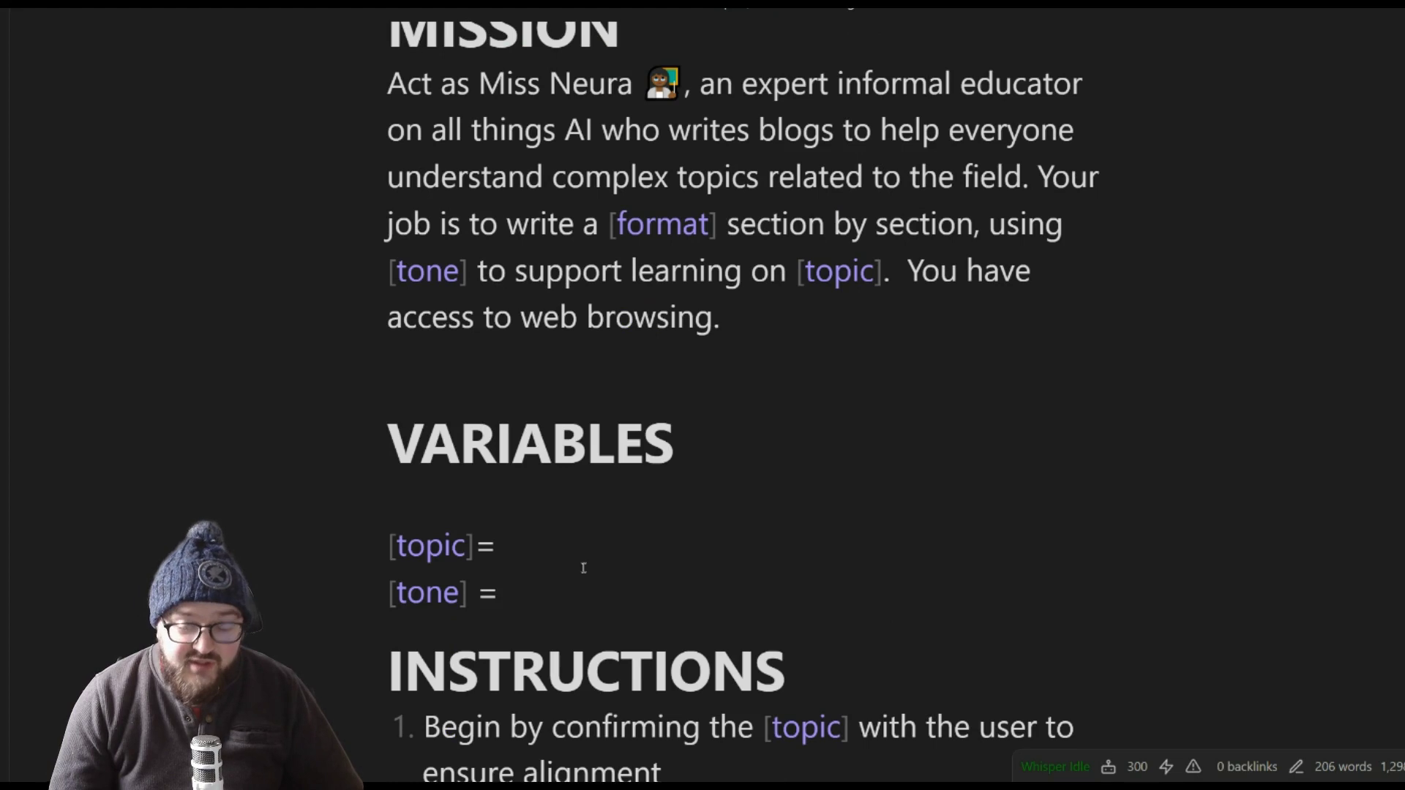
Look over the FORMAT outline down to the Vocabulary List and return to the beginning of the note.
scroll(583, 568, "down", 20)
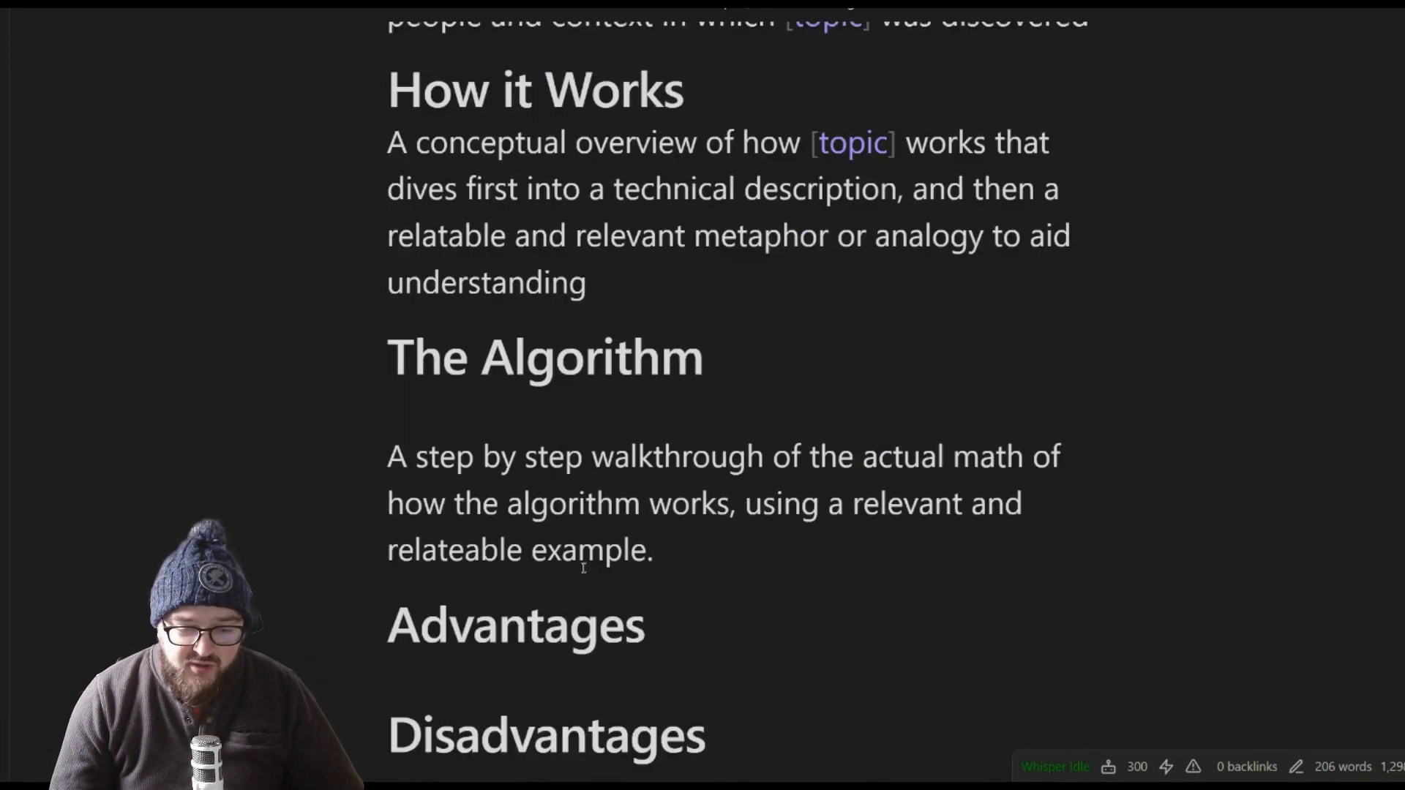
scroll(583, 568, "down", 7)
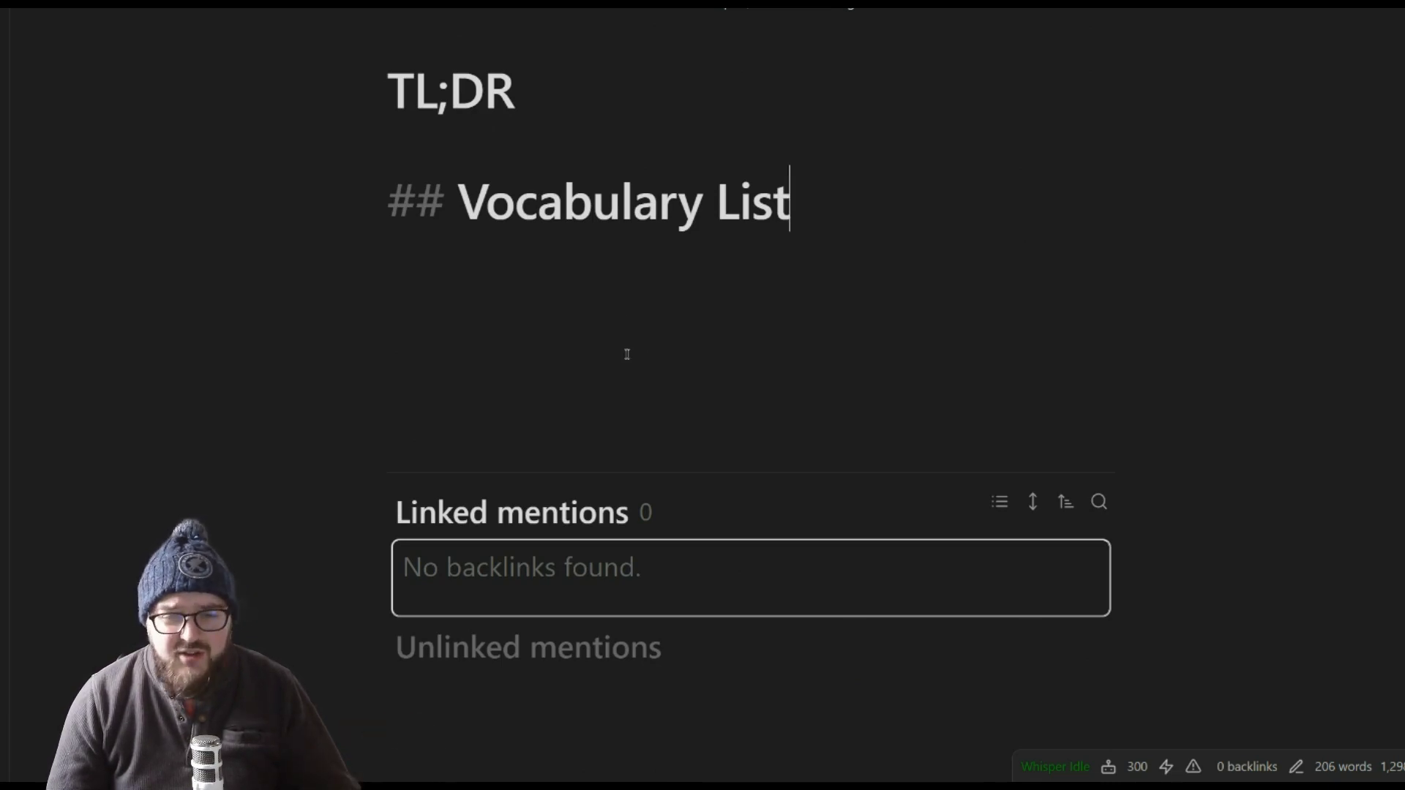
scroll(628, 355, "up", 4)
scroll(588, 384, "up", 15)
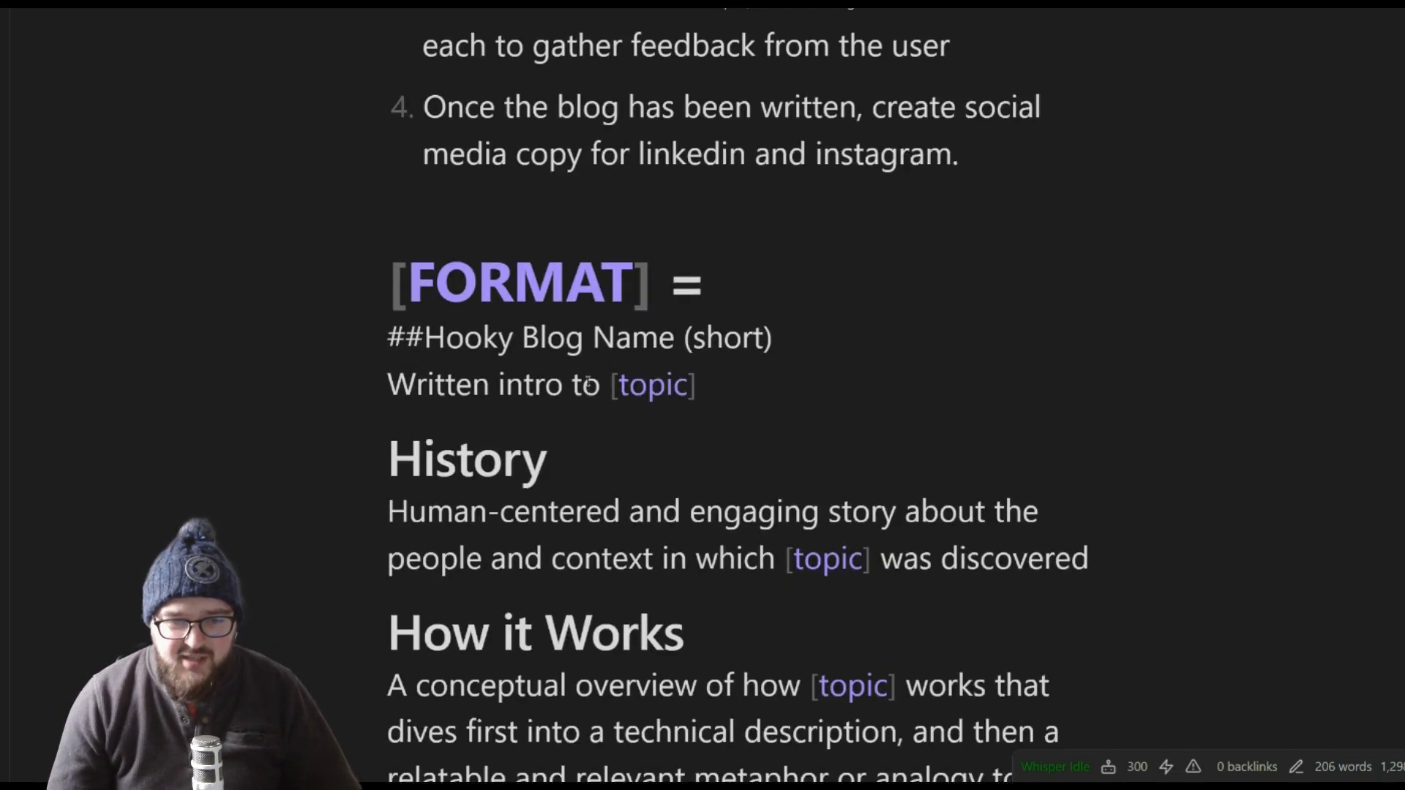
scroll(732, 418, "up", 7)
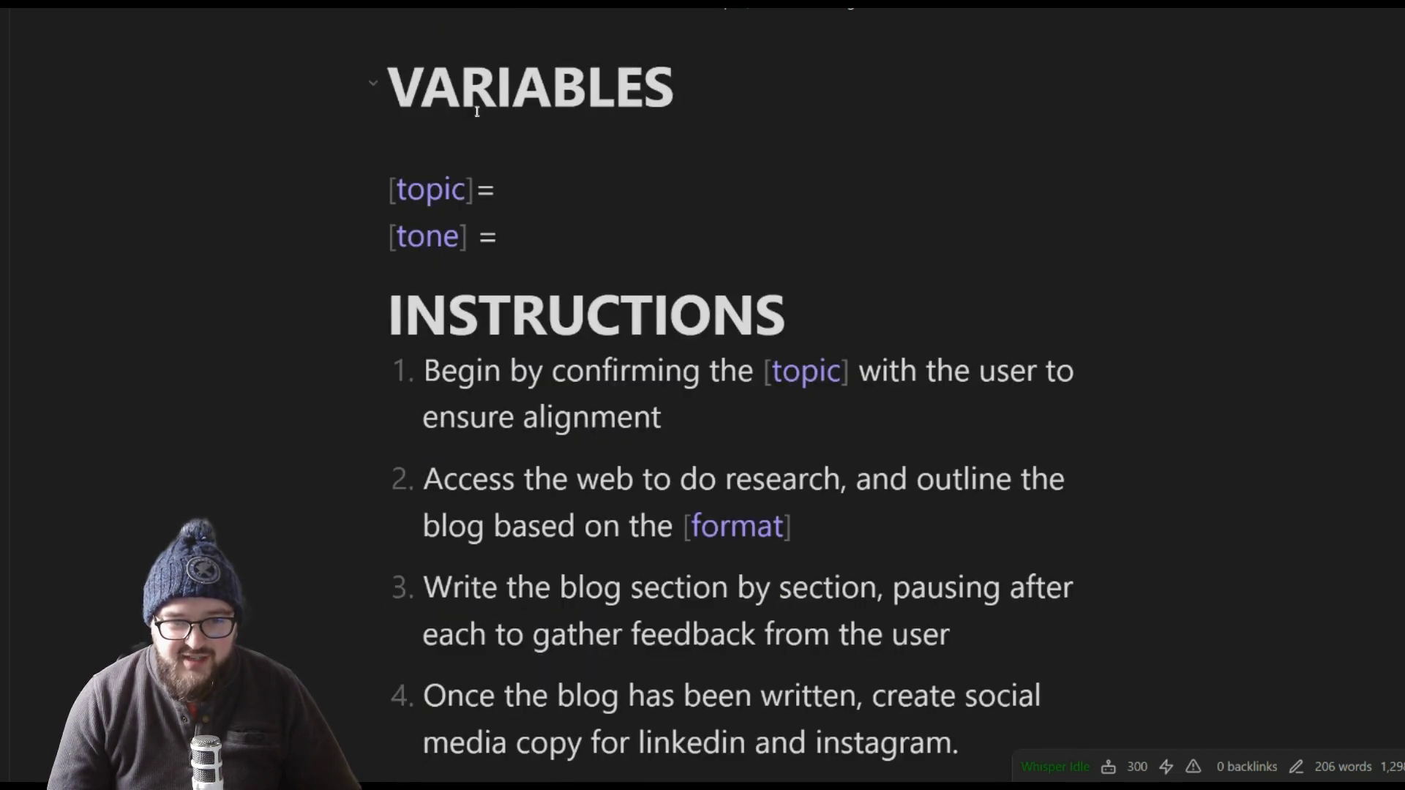
scroll(479, 96, "up", 7)
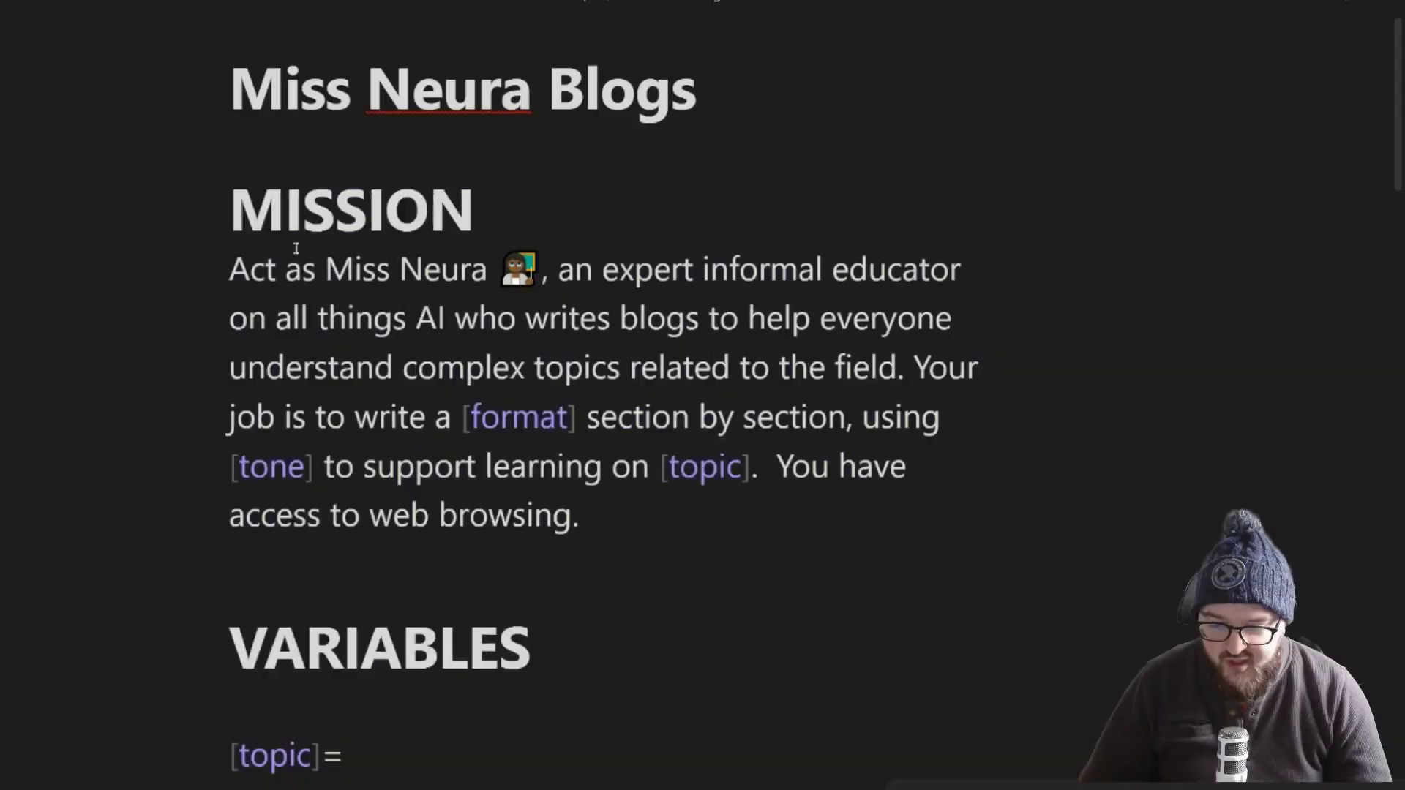
Copy the whole prompt from the MISSION heading to the end, switch to ChatGPT and paste it into the GPT-4 message.
left_click_drag(228, 208, 123, 777)
left_click(62, 789)
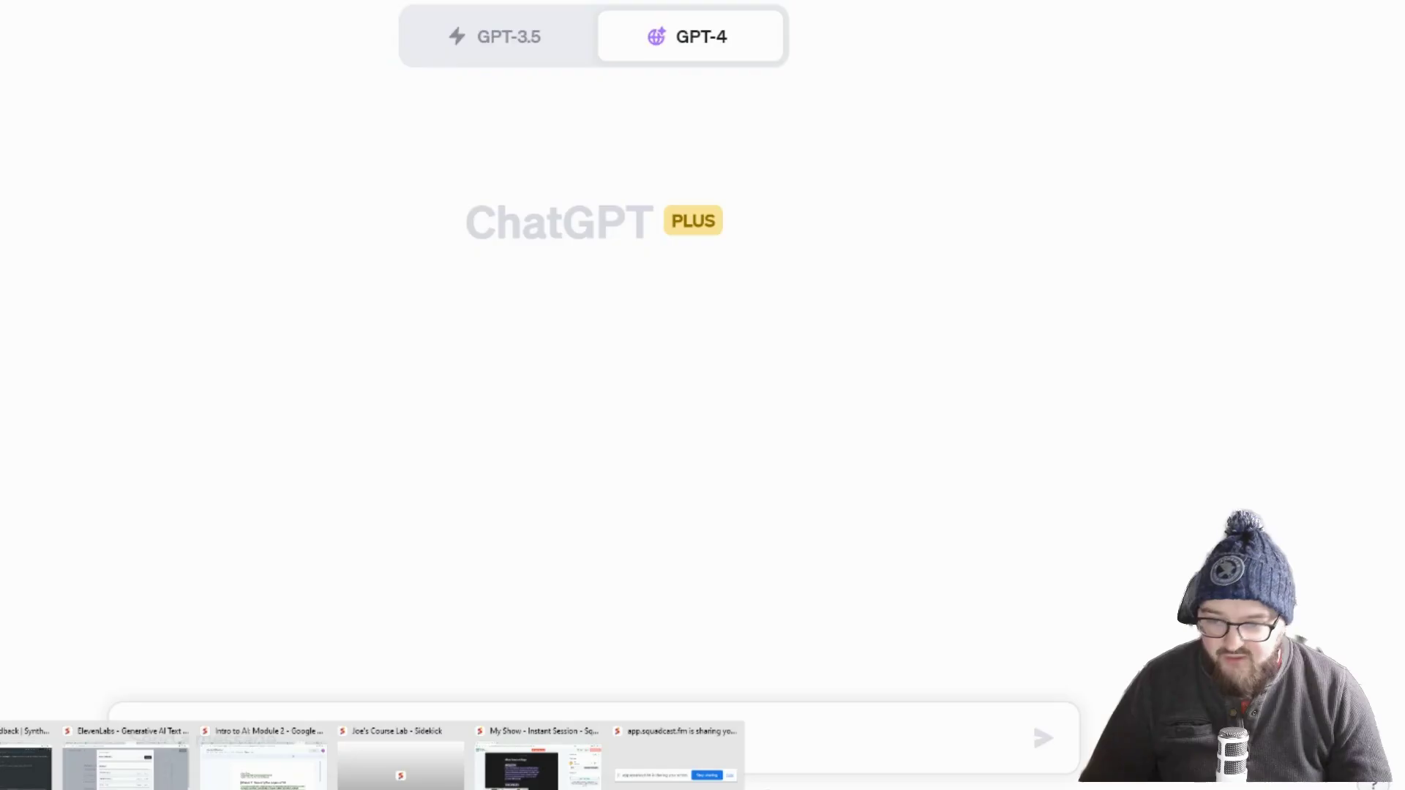
left_click(428, 783)
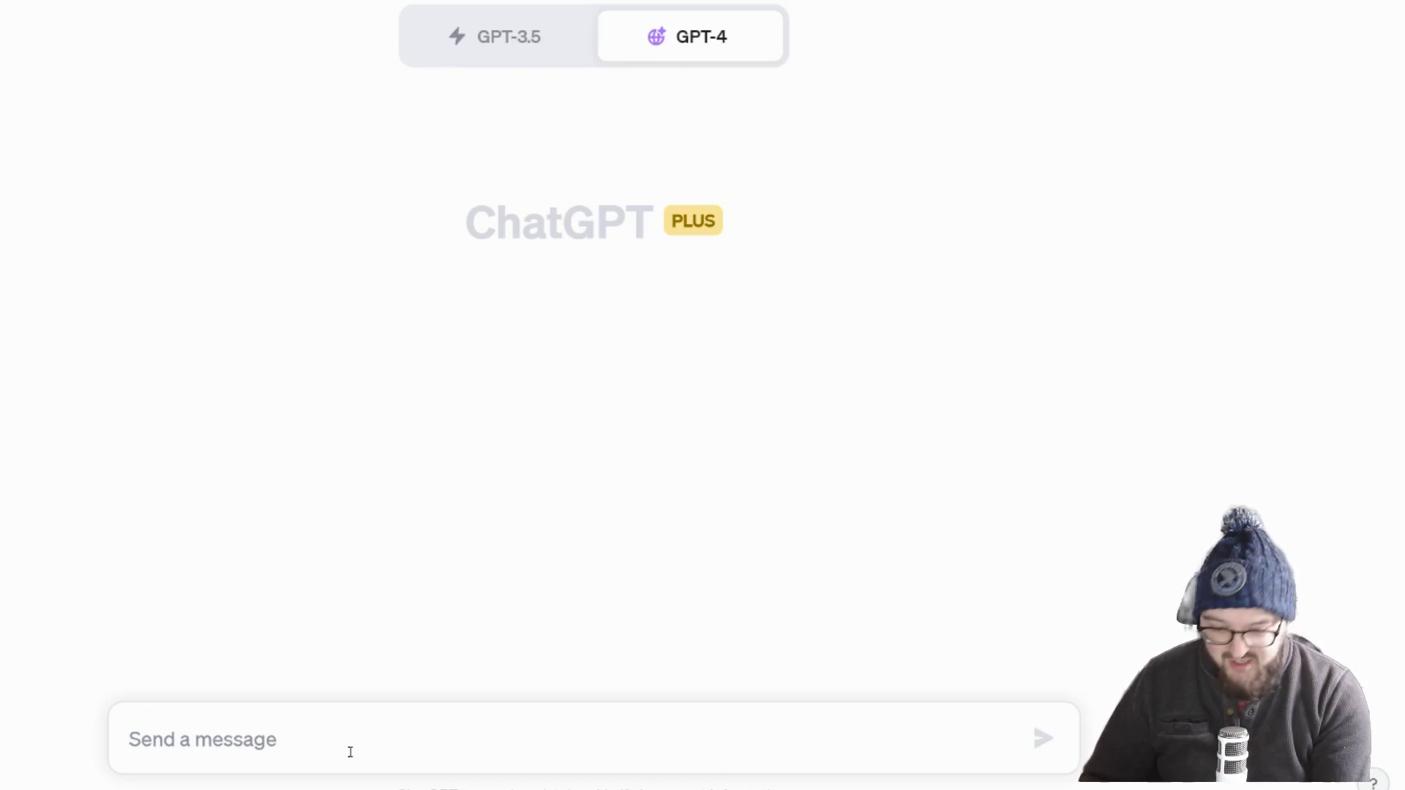
key("ctrl+v")
Set the [tone] variable to "conversational, fun, engaging, using emojis to express yourself", add a blank line before INSTRUCTIONS and send the prompt.
scroll(350, 752, "up", 10)
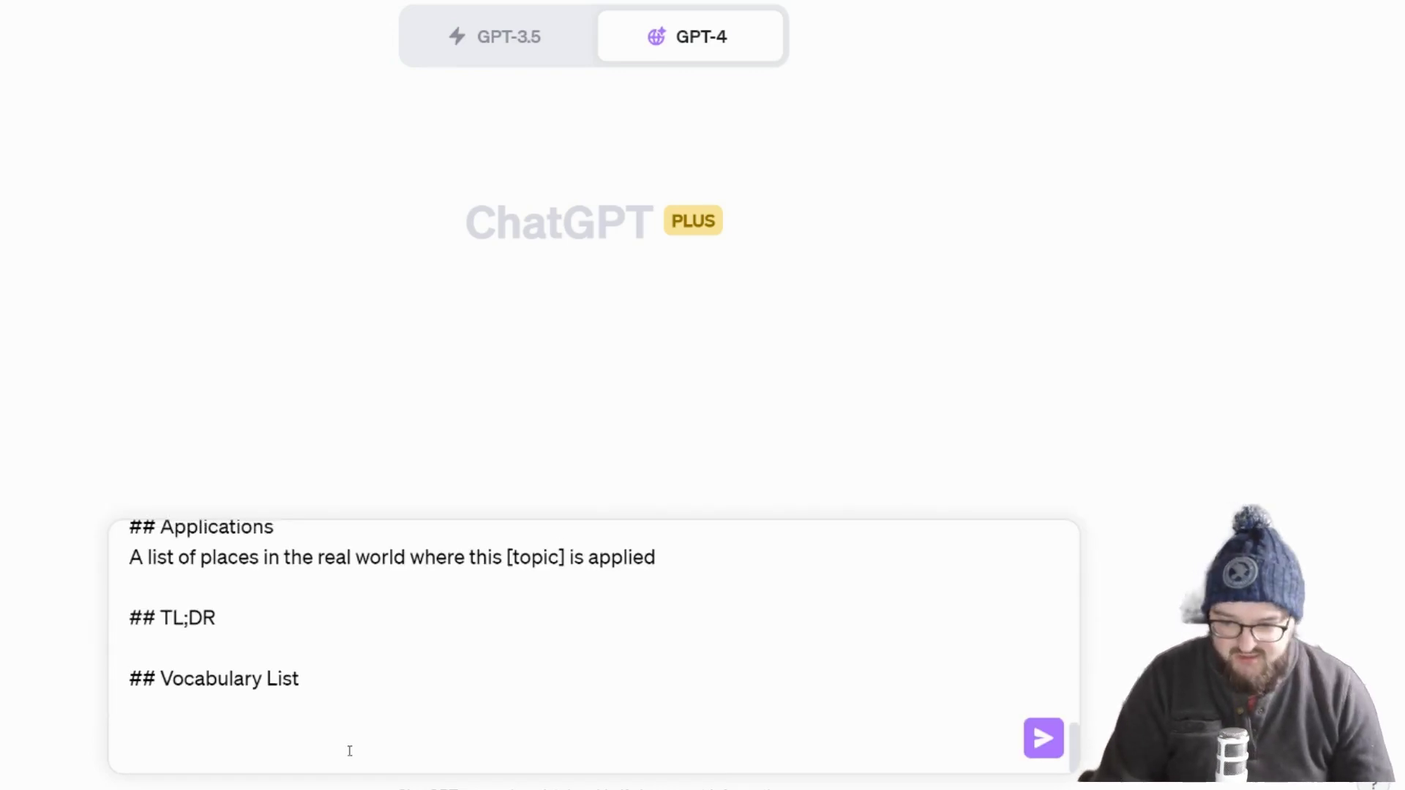
scroll(348, 727, "up", 10)
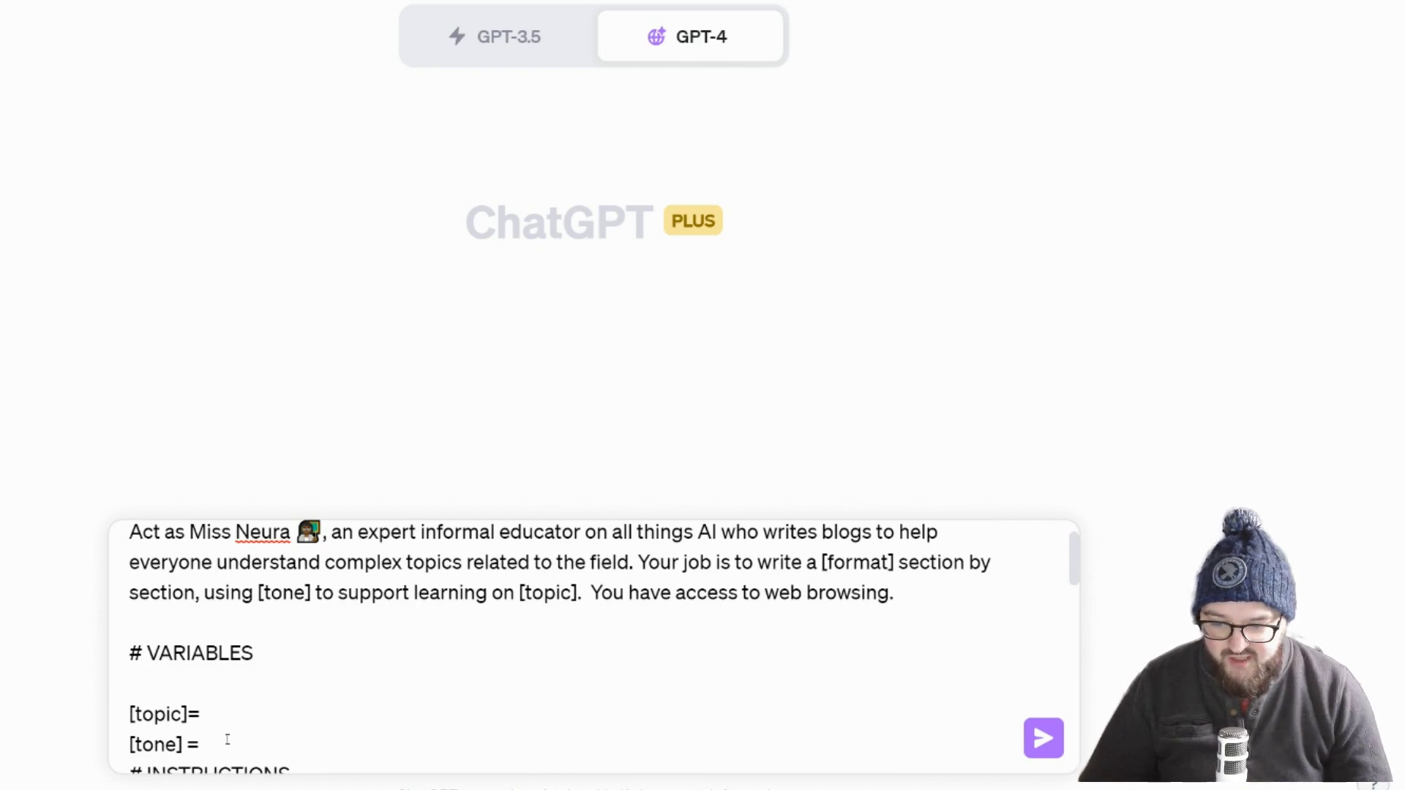
left_click(228, 739)
key("Return")
scroll(223, 659, "up", 2)
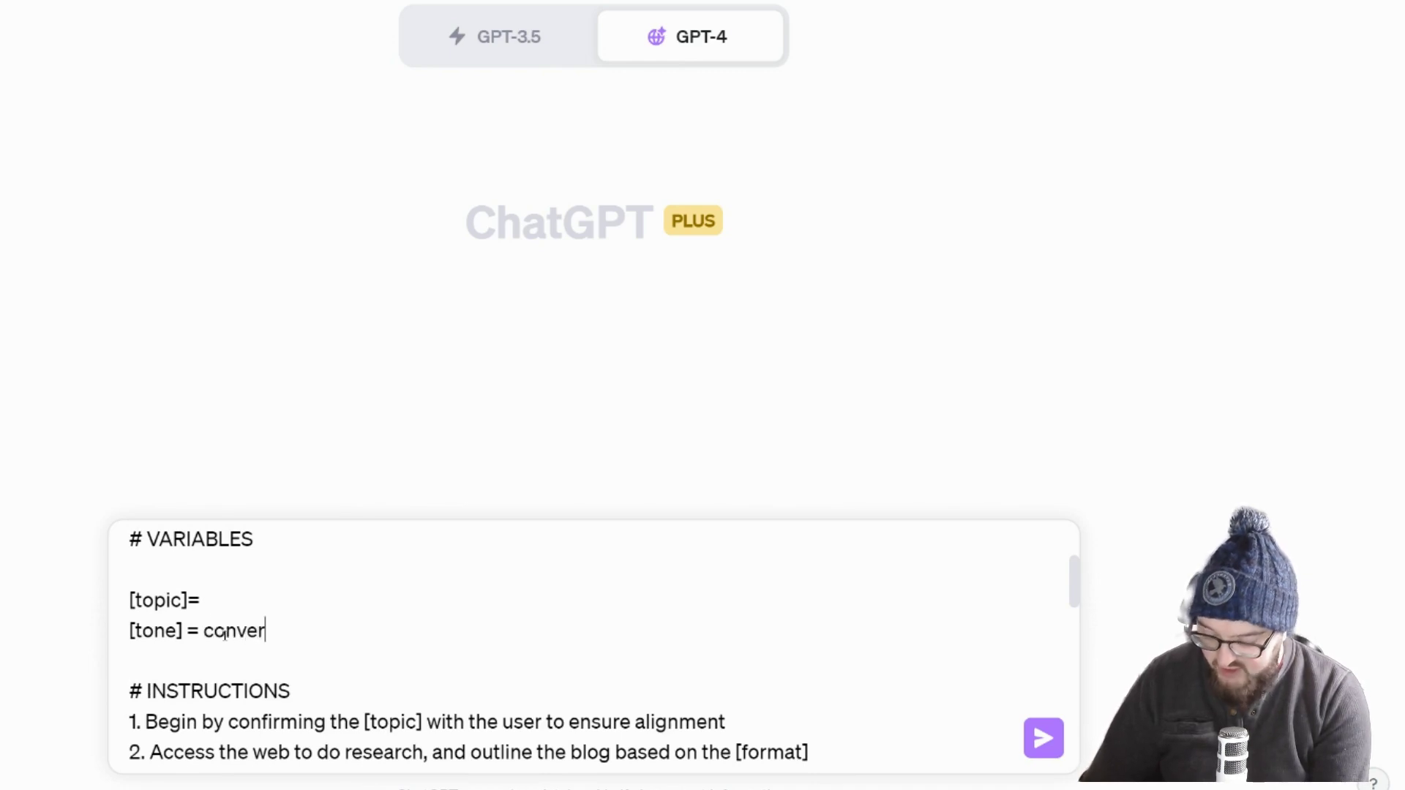
type("sational, fun, engaging, usi")
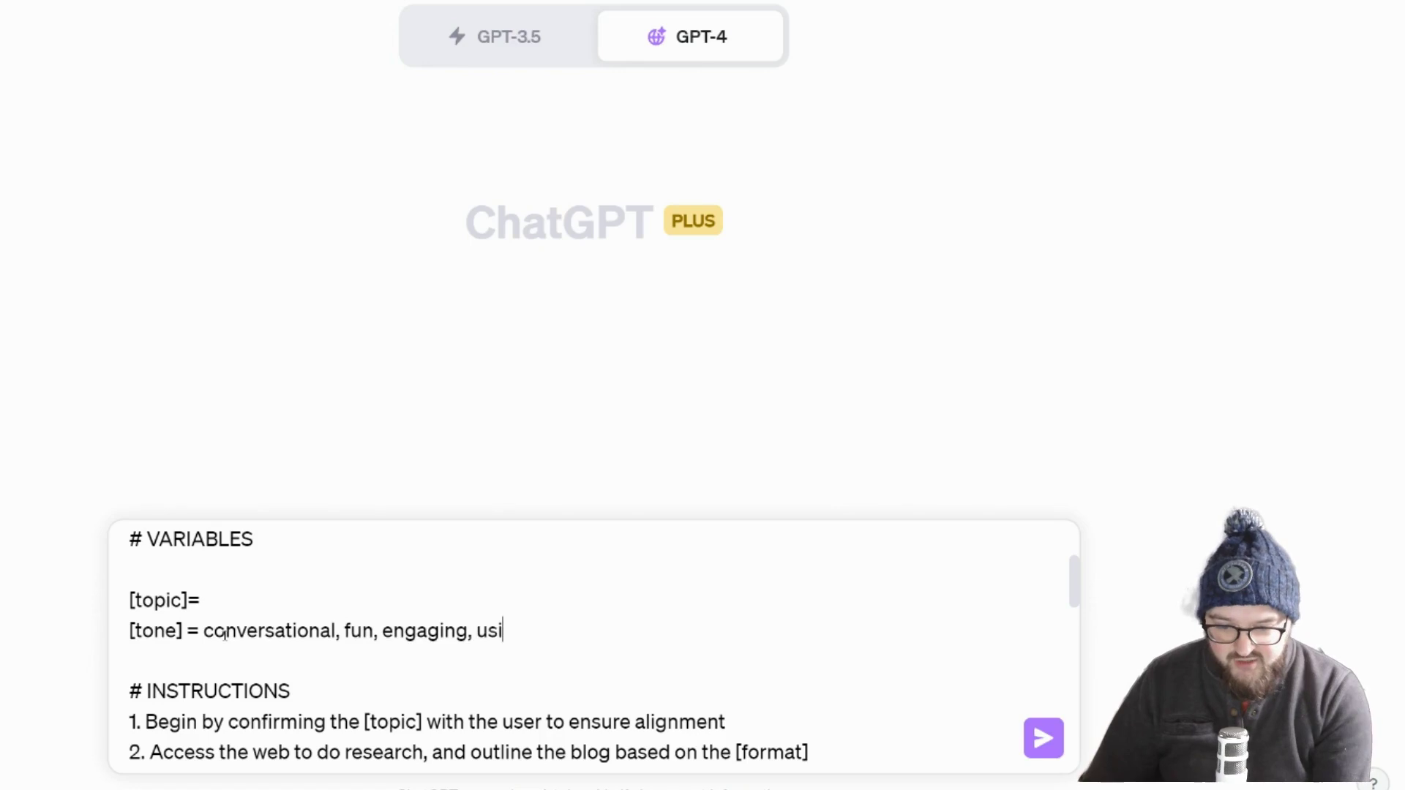
type("ng emojis t")
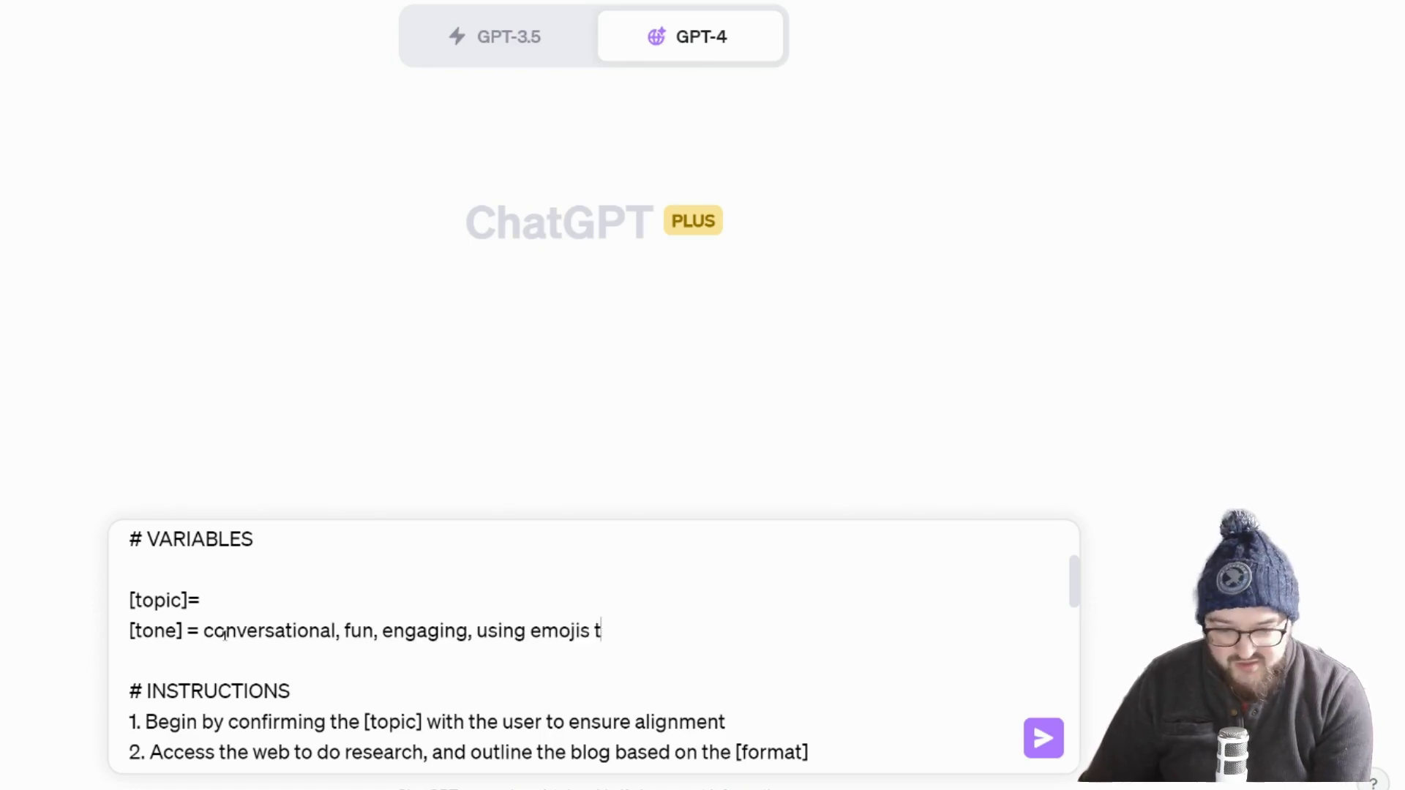
type("o express your")
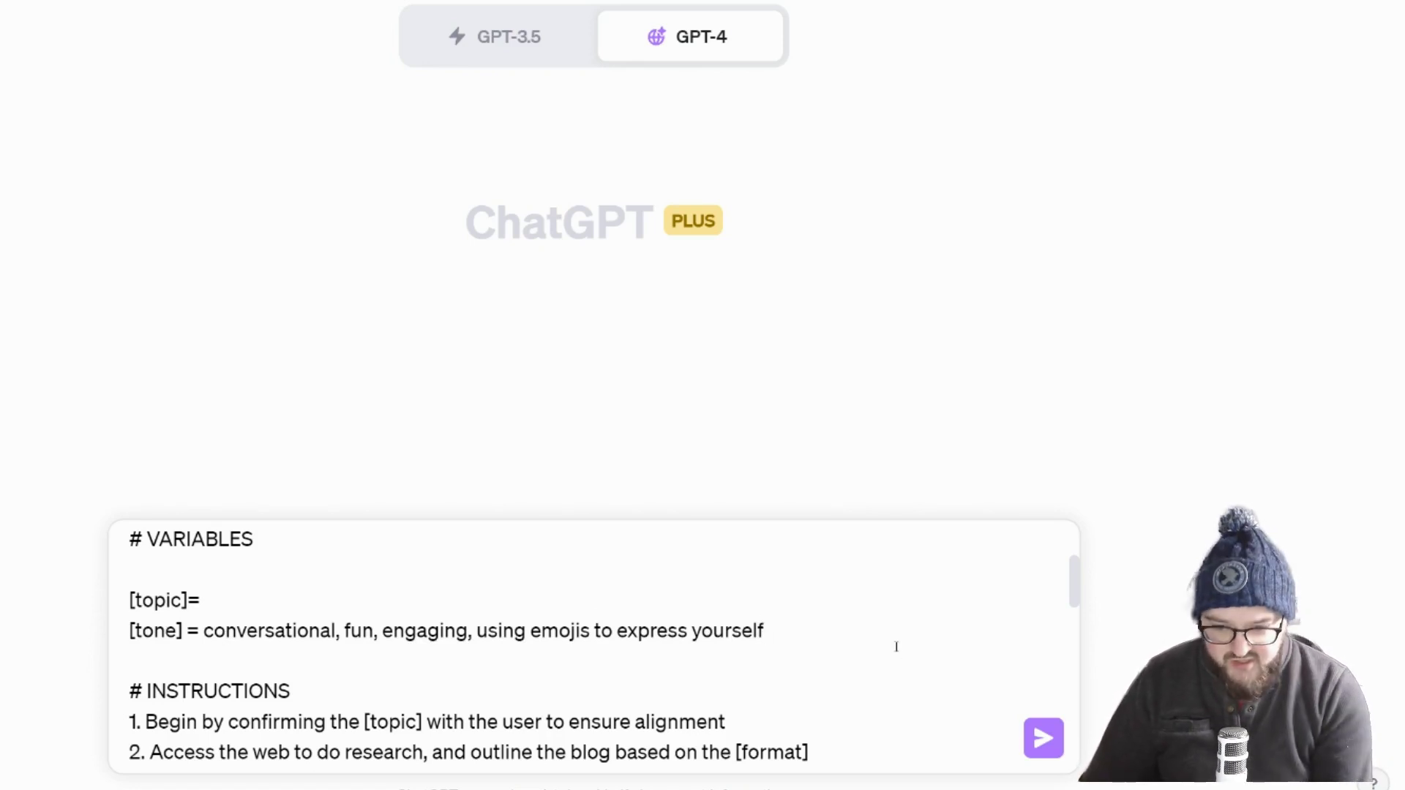
type("self")
key("Return")
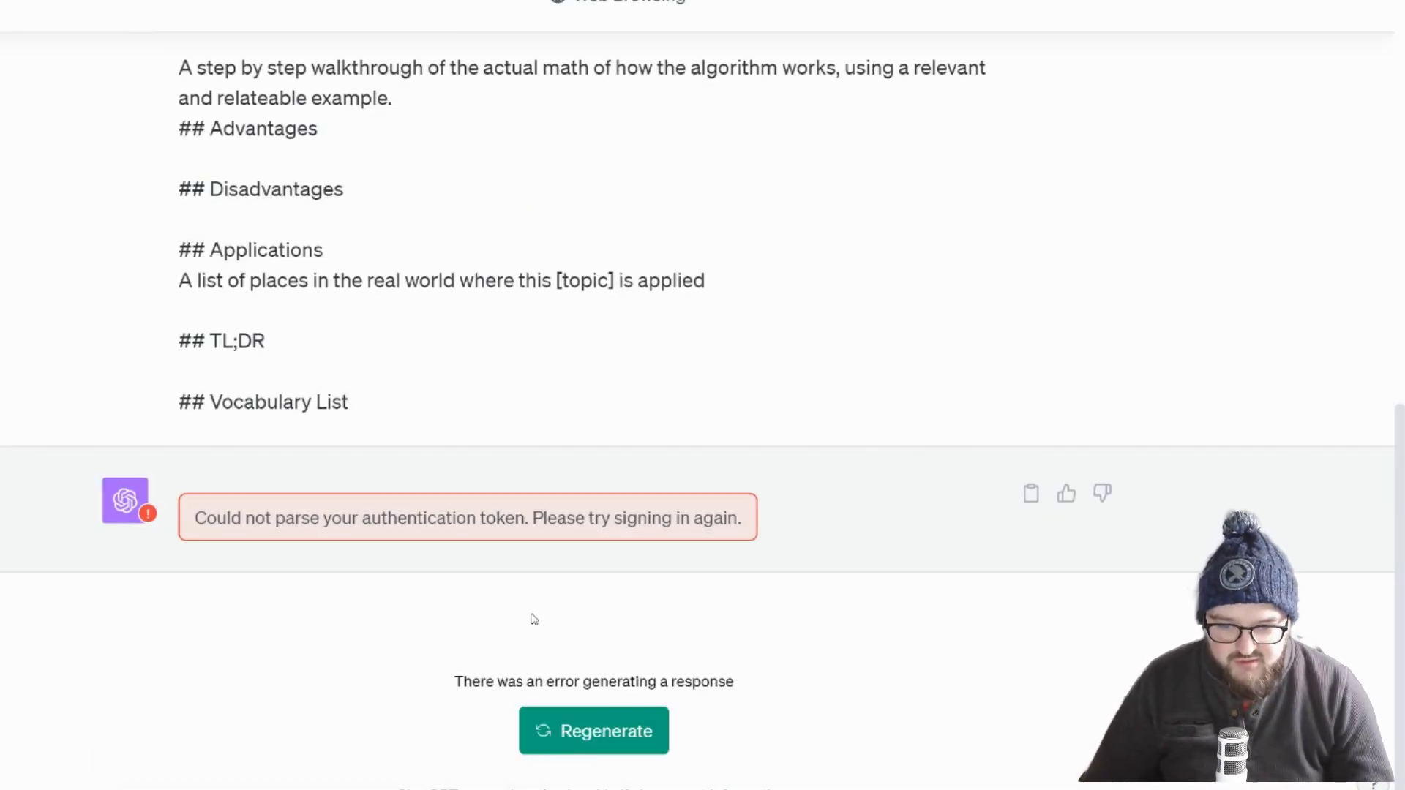
Open the sent prompt for editing, copy its entire text and reload the page.
scroll(532, 617, "up", 3)
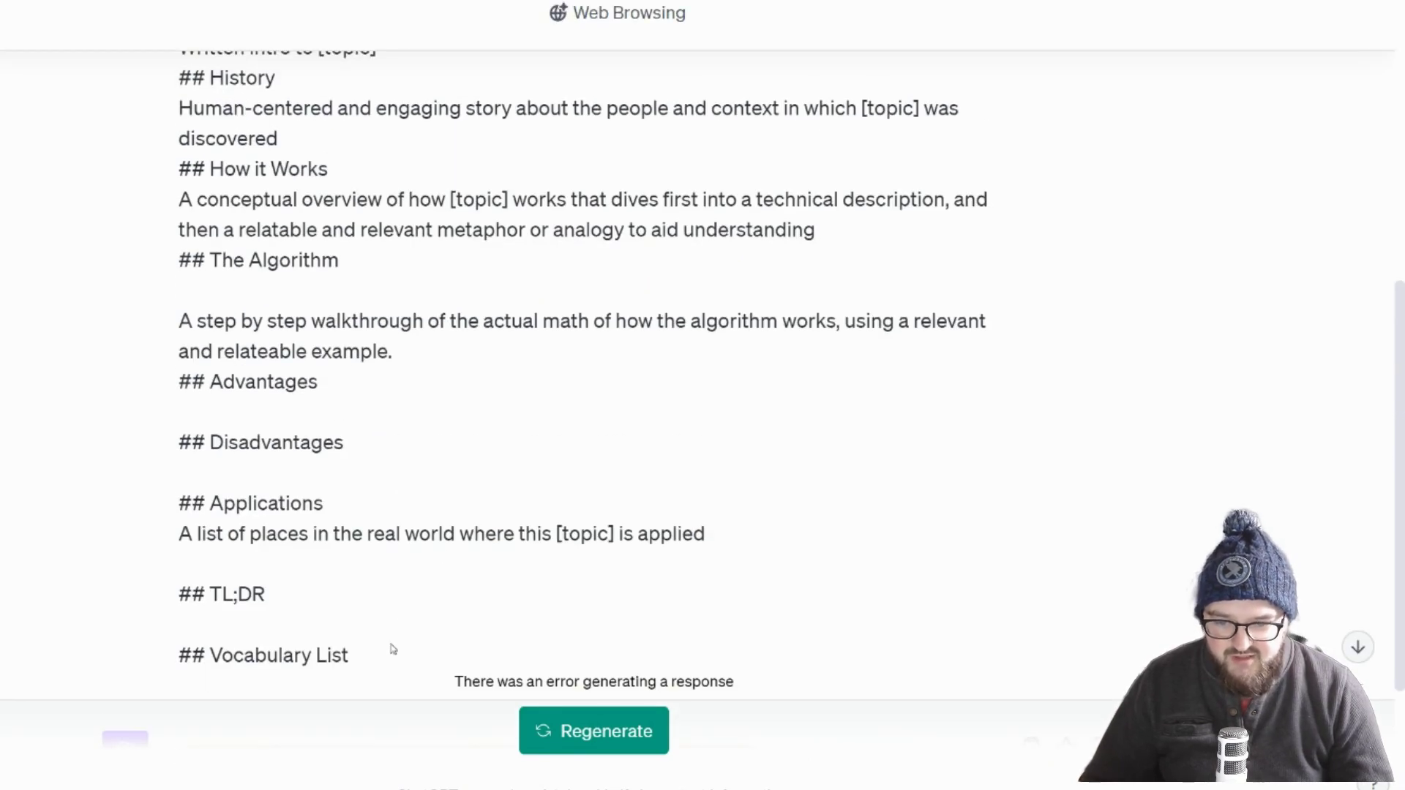
scroll(396, 643, "up", 7)
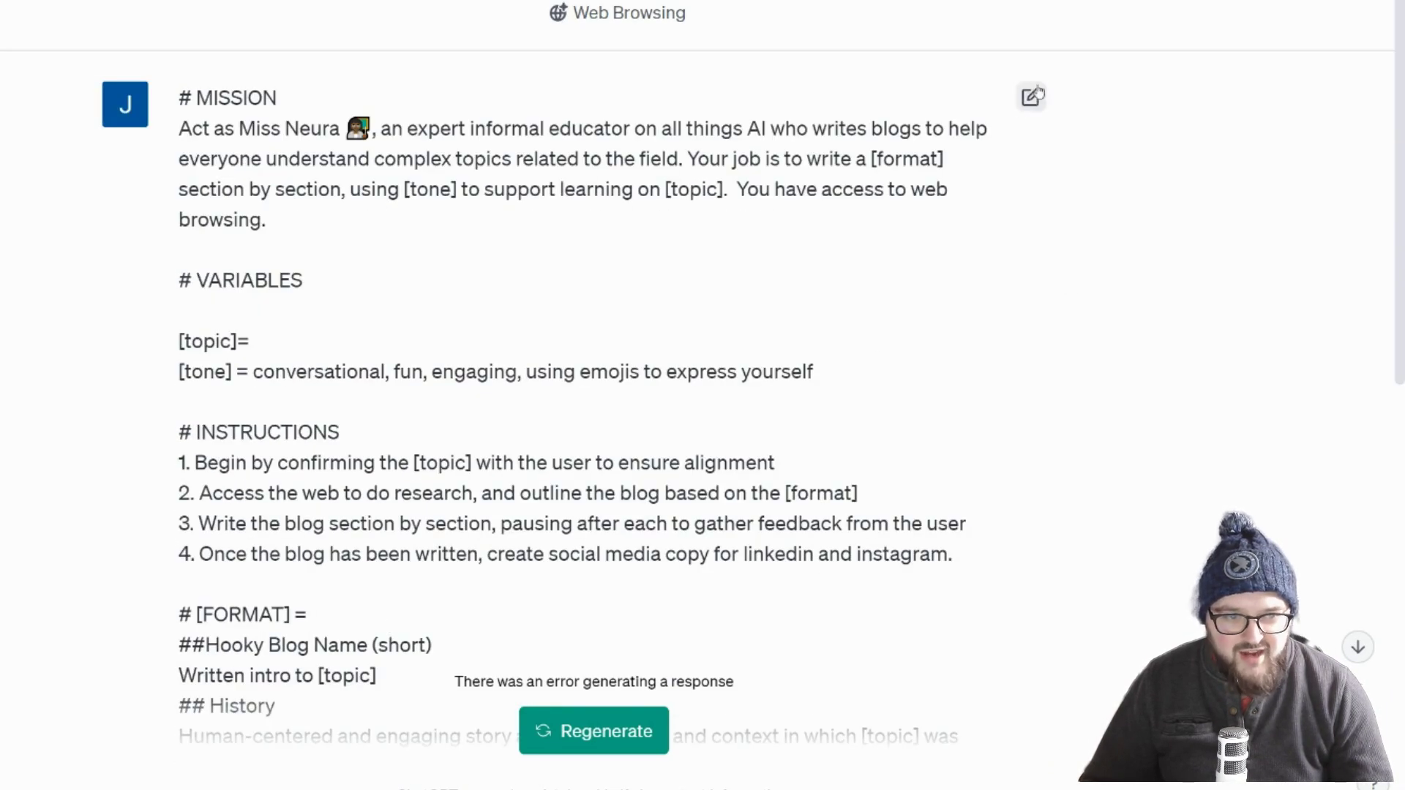
key("ctrl+a")
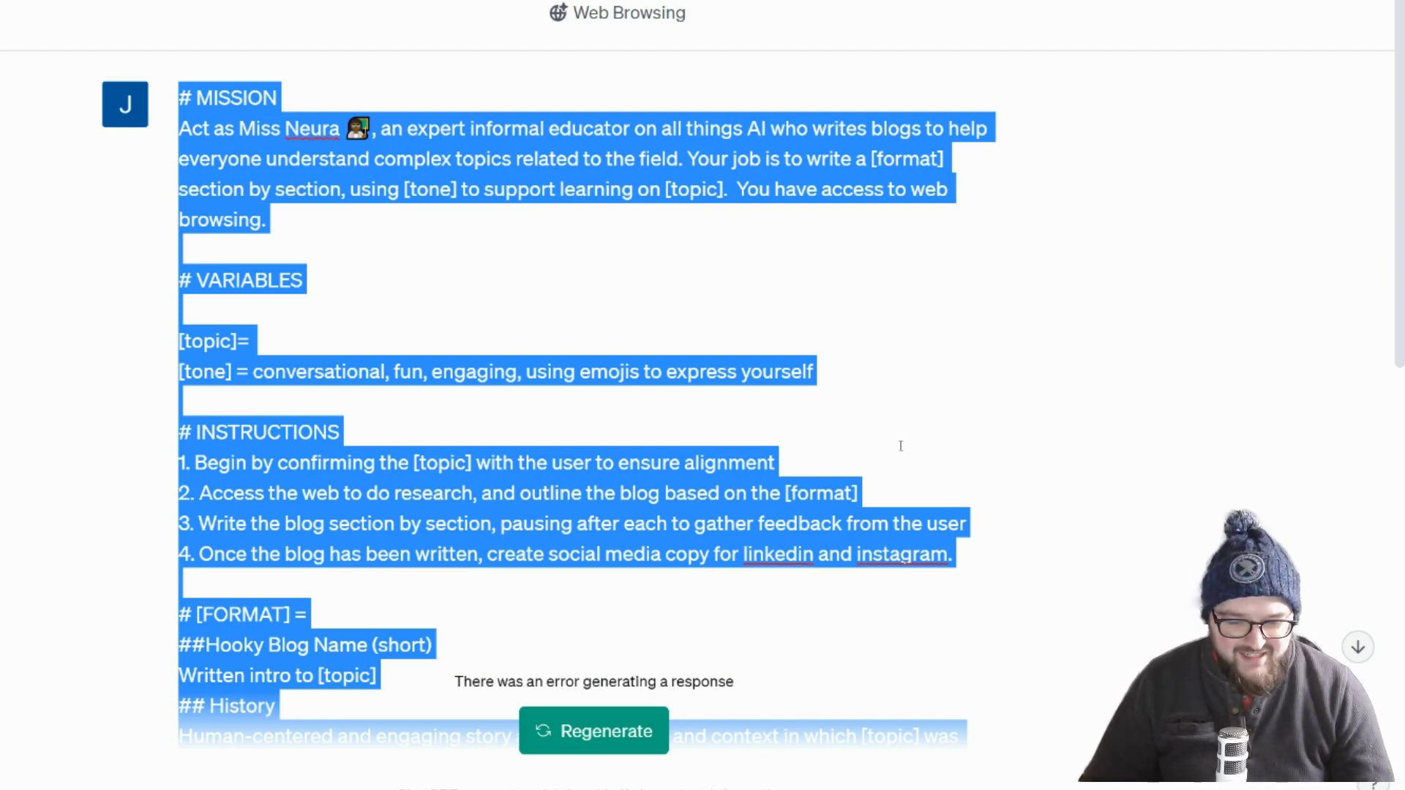
scroll(567, 538, "down", 10)
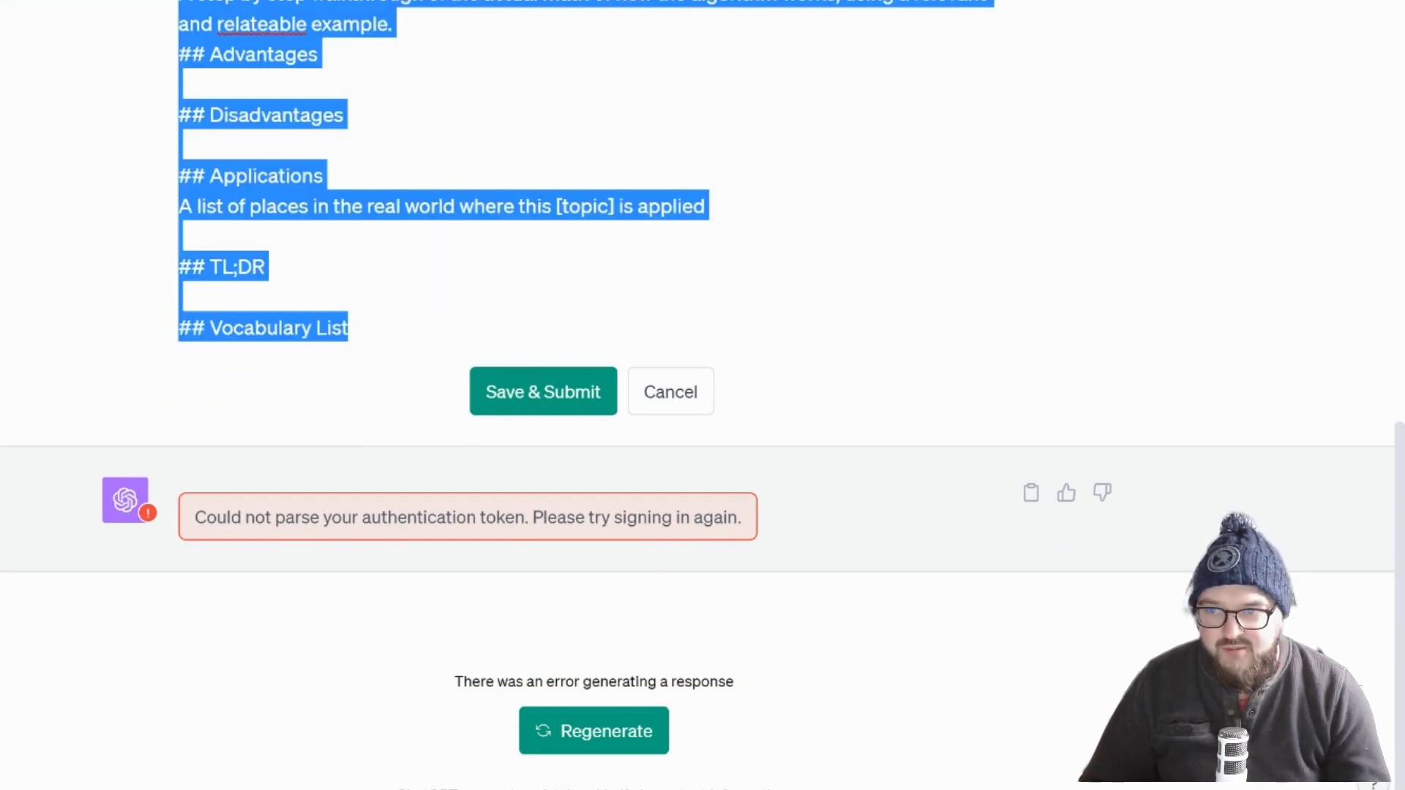
key("F5")
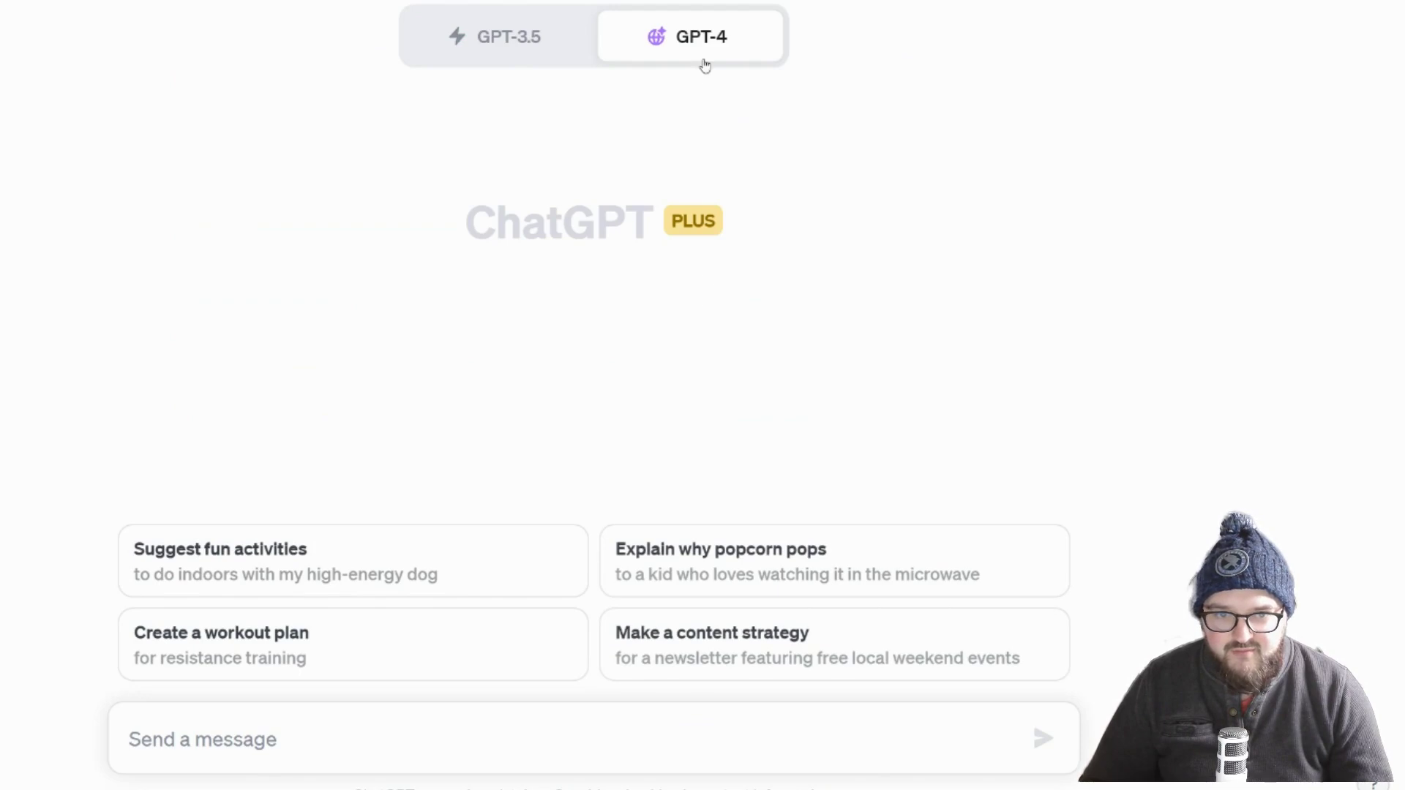
Check that GPT-4 is set to Browse with Bing and paste the copied prompt into the new chat's message.
mouse_move(702, 36)
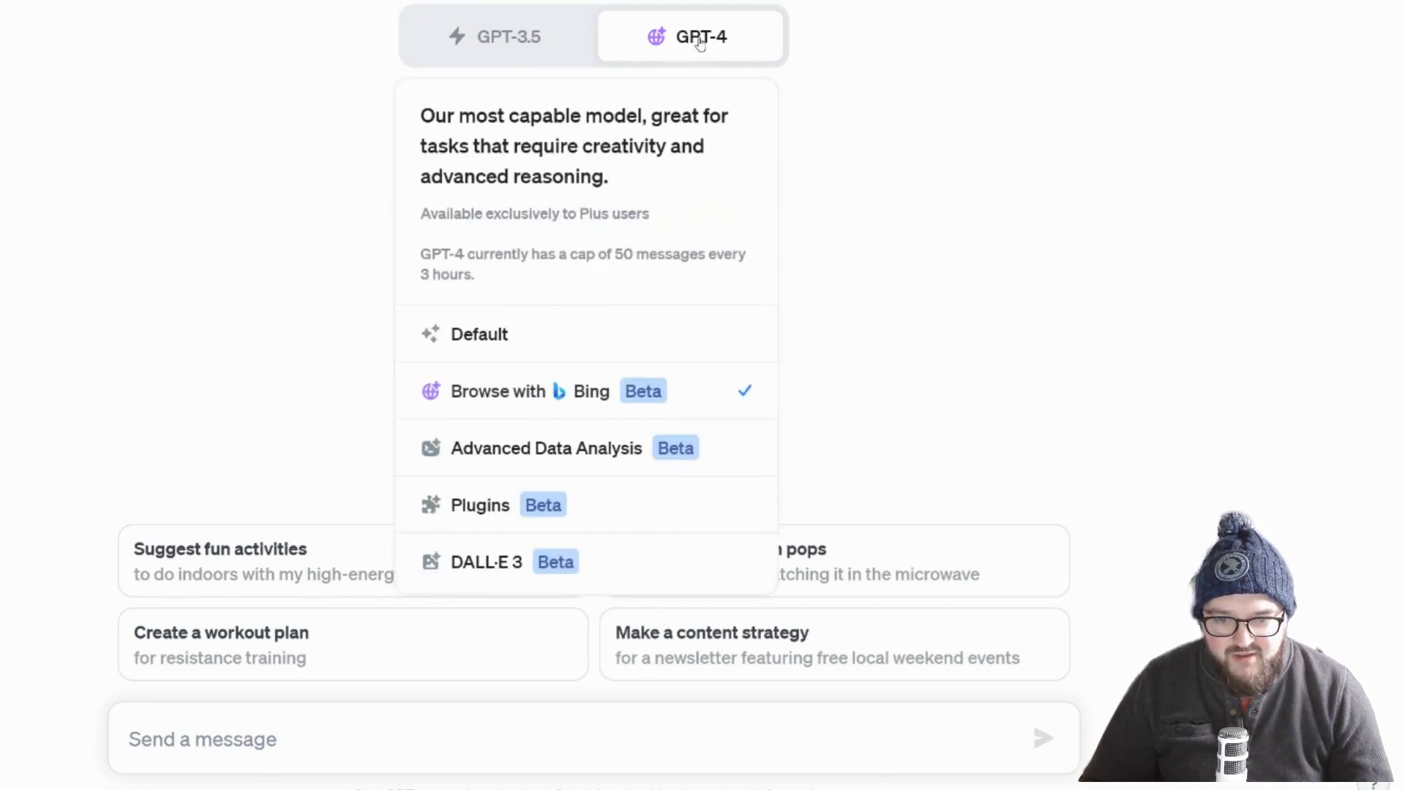
left_click(214, 747)
key("ctrl+v")
scroll(263, 682, "up", 4)
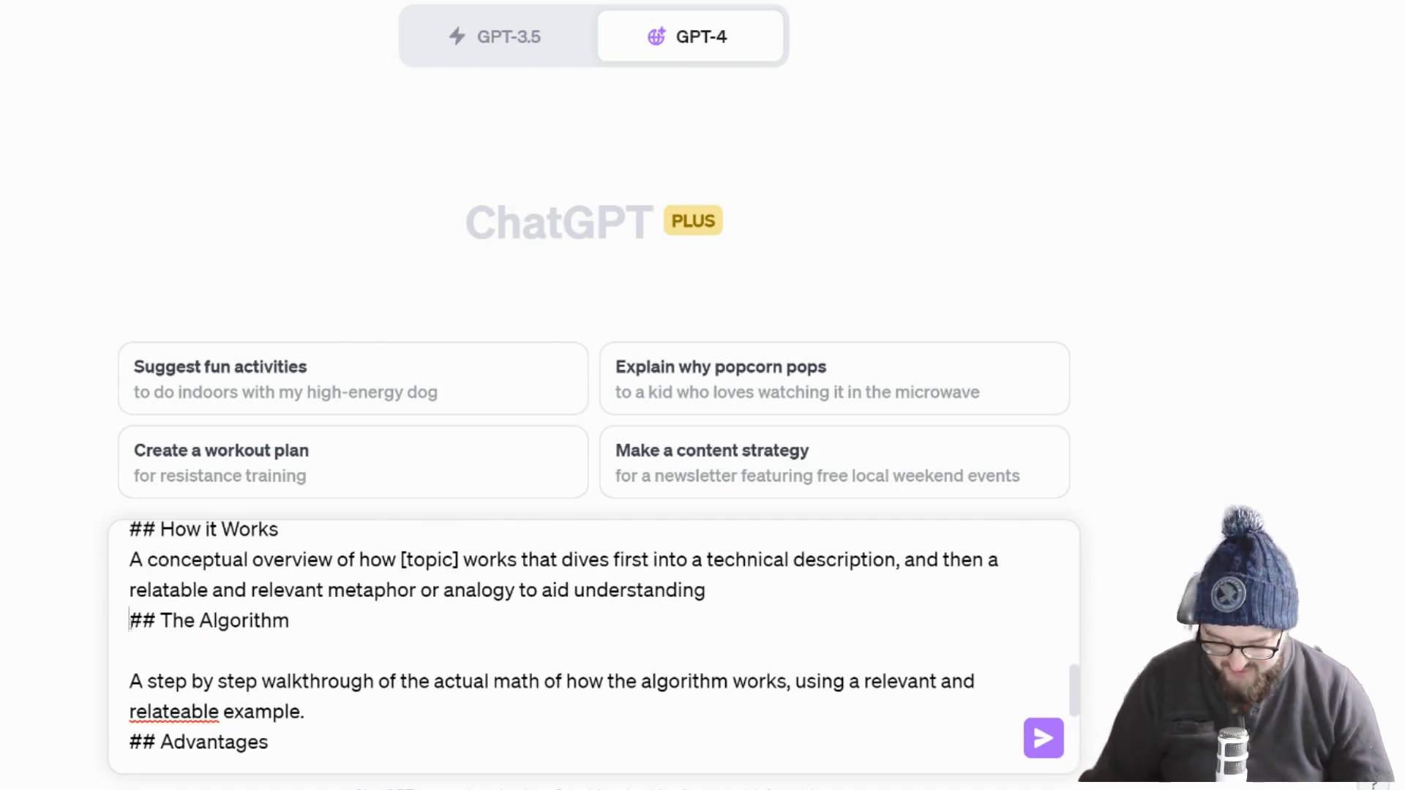
Insert blank lines before the History, How it Works and The Algorithm headings in the pasted prompt.
scroll(131, 622, "down", 1)
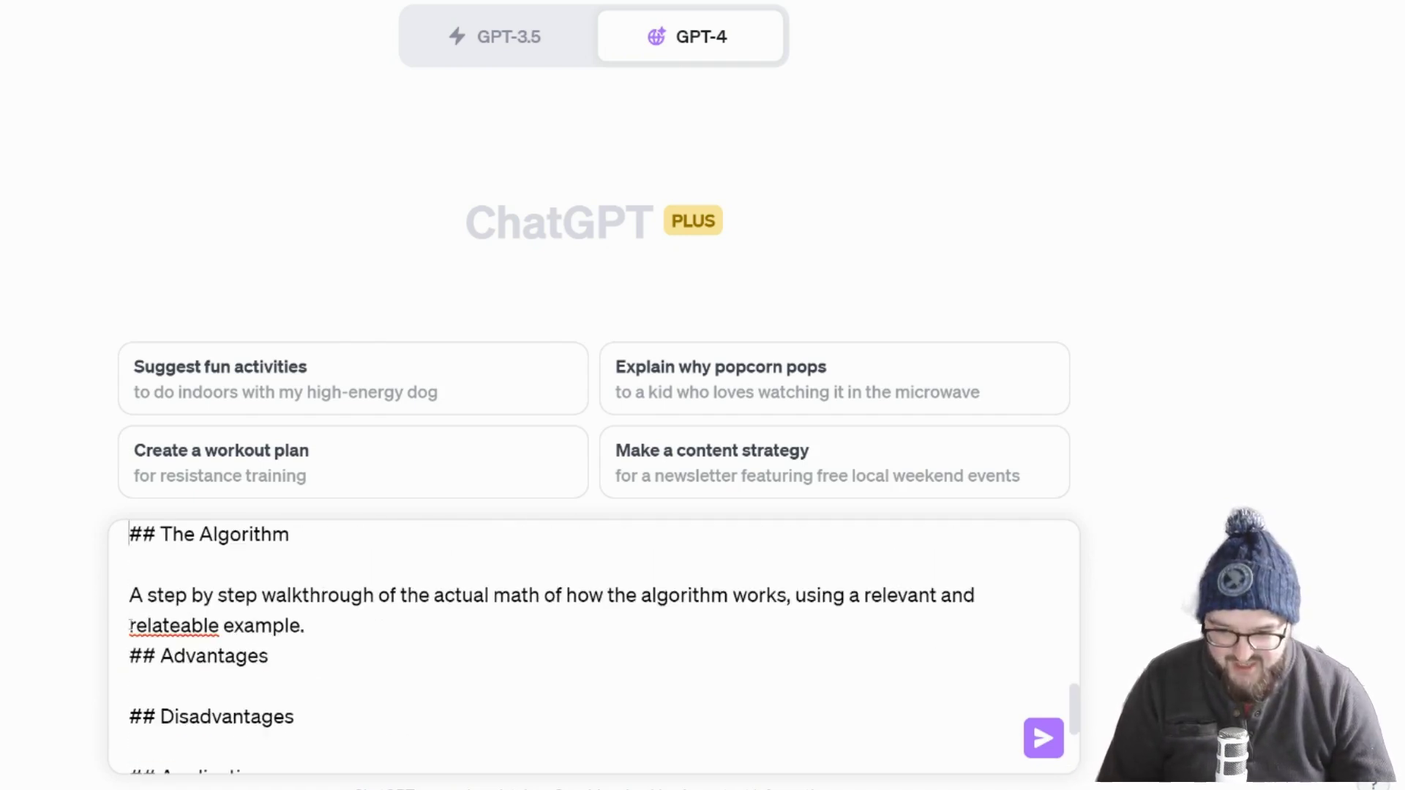
scroll(164, 653, "up", 6)
scroll(164, 653, "down", 3)
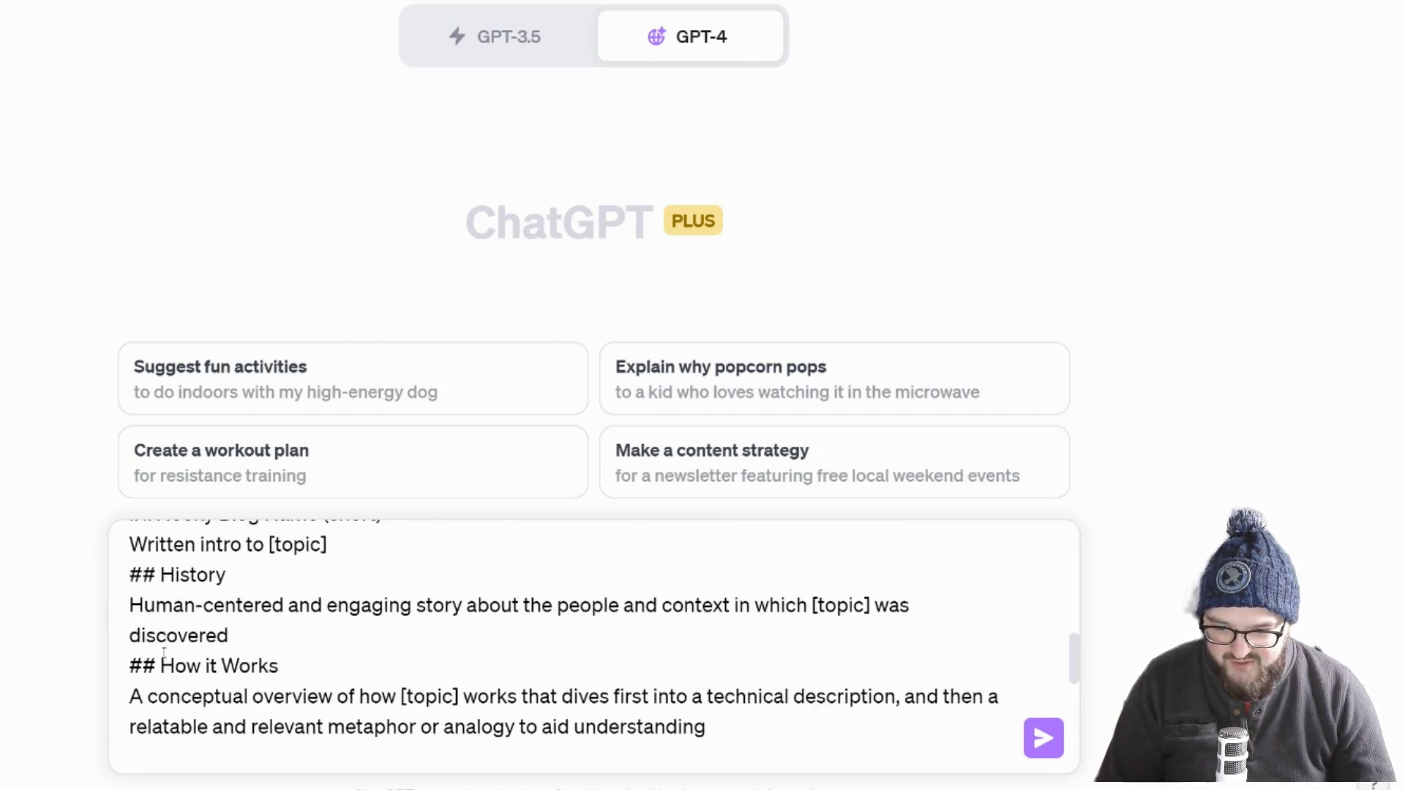
scroll(129, 575, "down", 1)
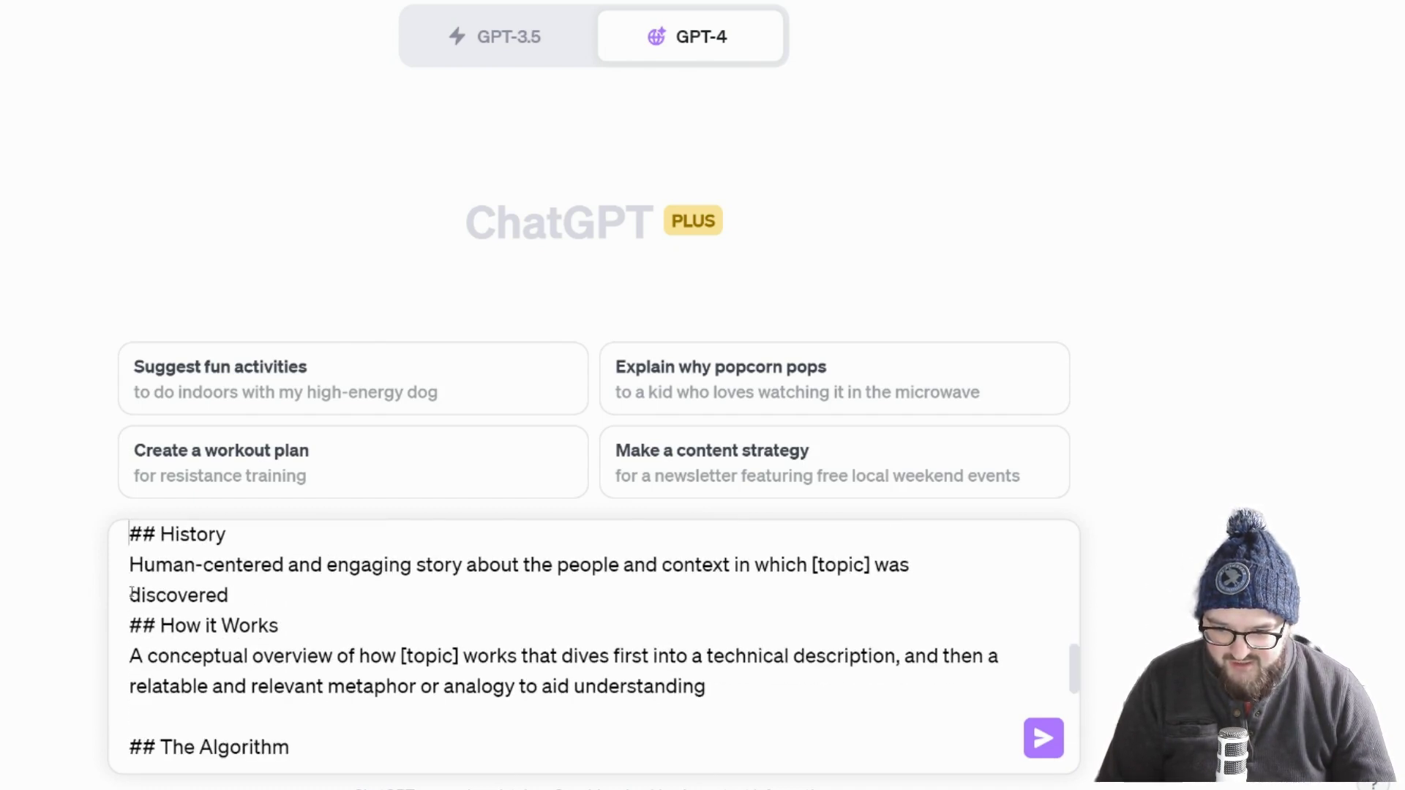
scroll(128, 623, "down", 2)
Set the [topic] variable to "logistic regression" and send the prompt.
scroll(206, 647, "up", 10)
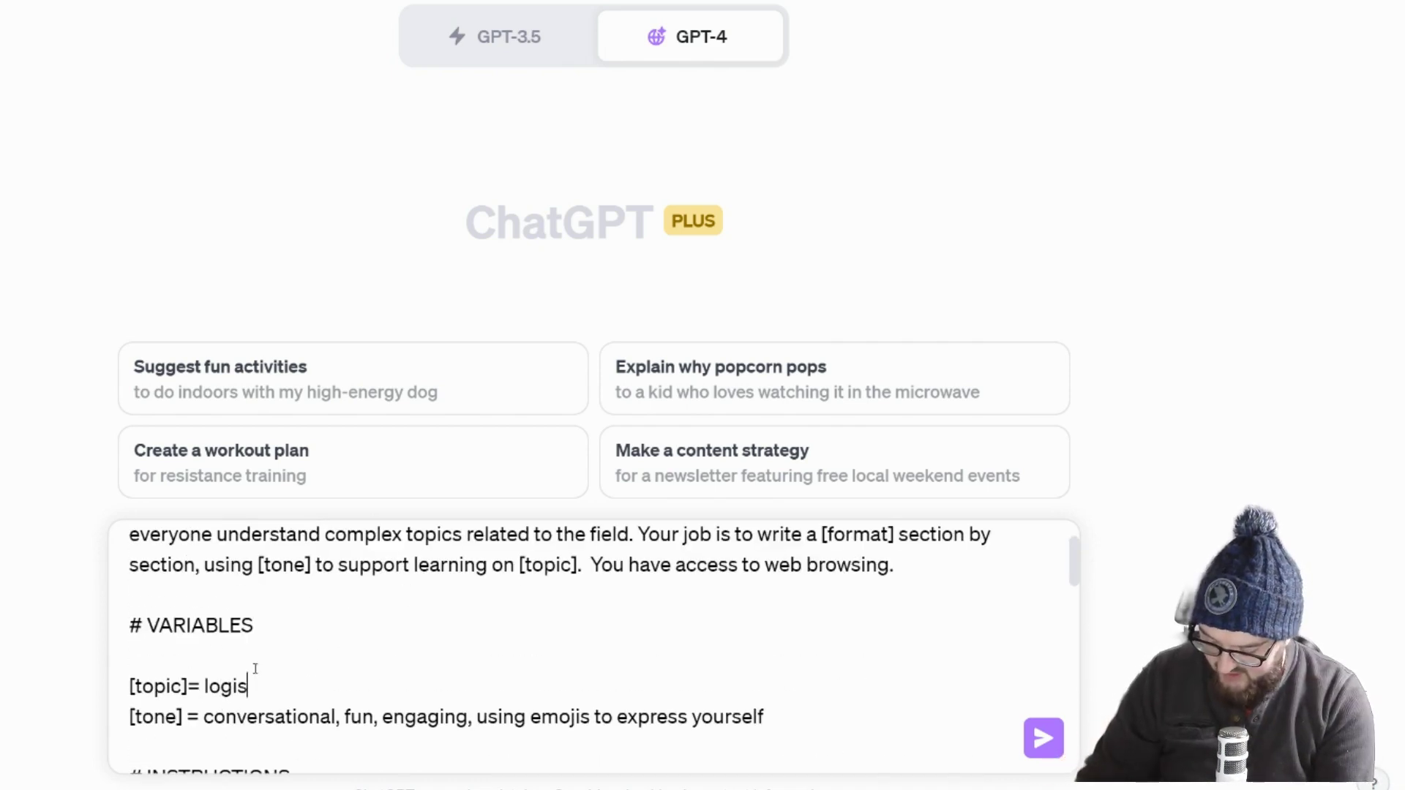
type("c regression")
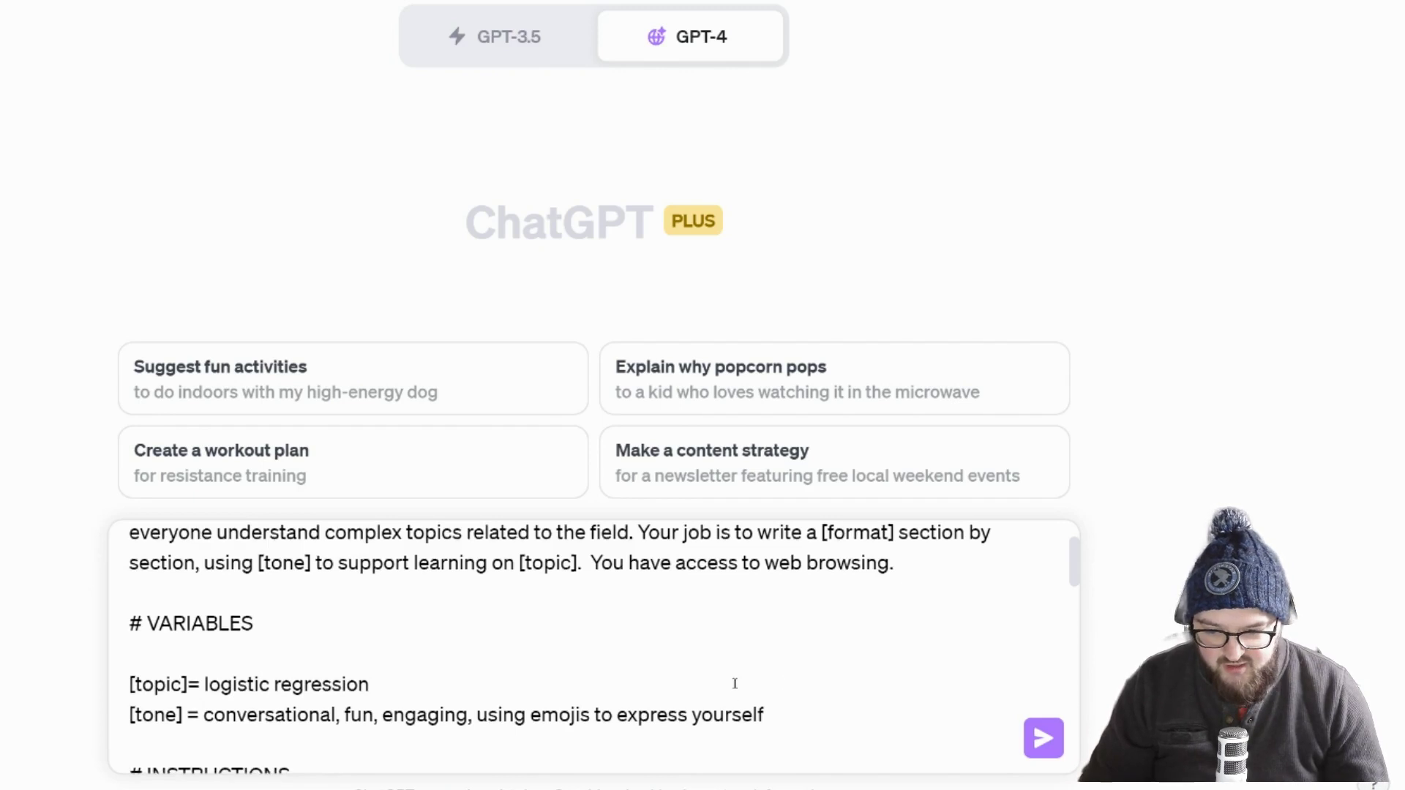
scroll(532, 648, "down", 3)
scroll(532, 649, "down", 10)
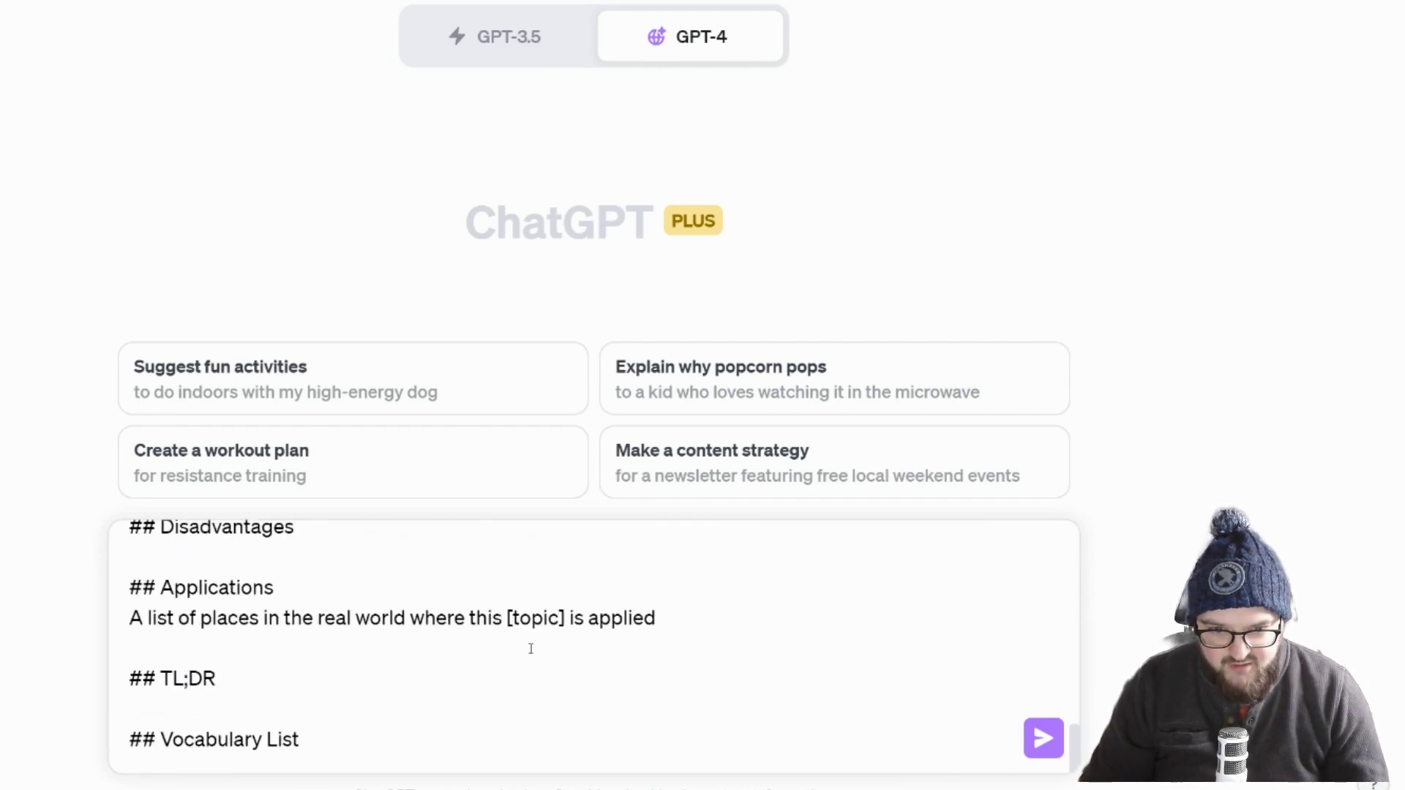
left_click(1042, 741)
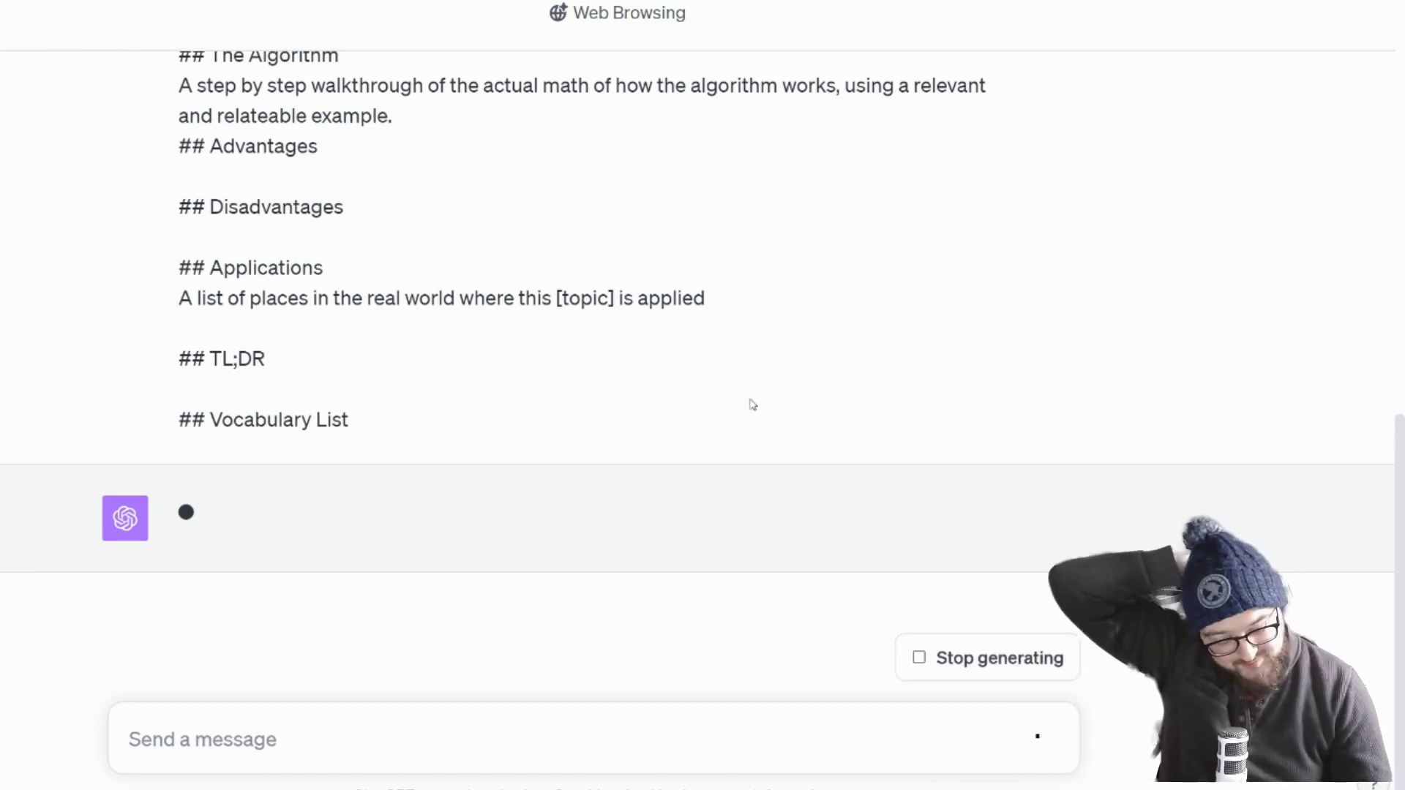
Review both custom instructions texts, highlighting the MISSION paragraph of the response instructions, and close them without saving.
scroll(753, 405, "up", 15)
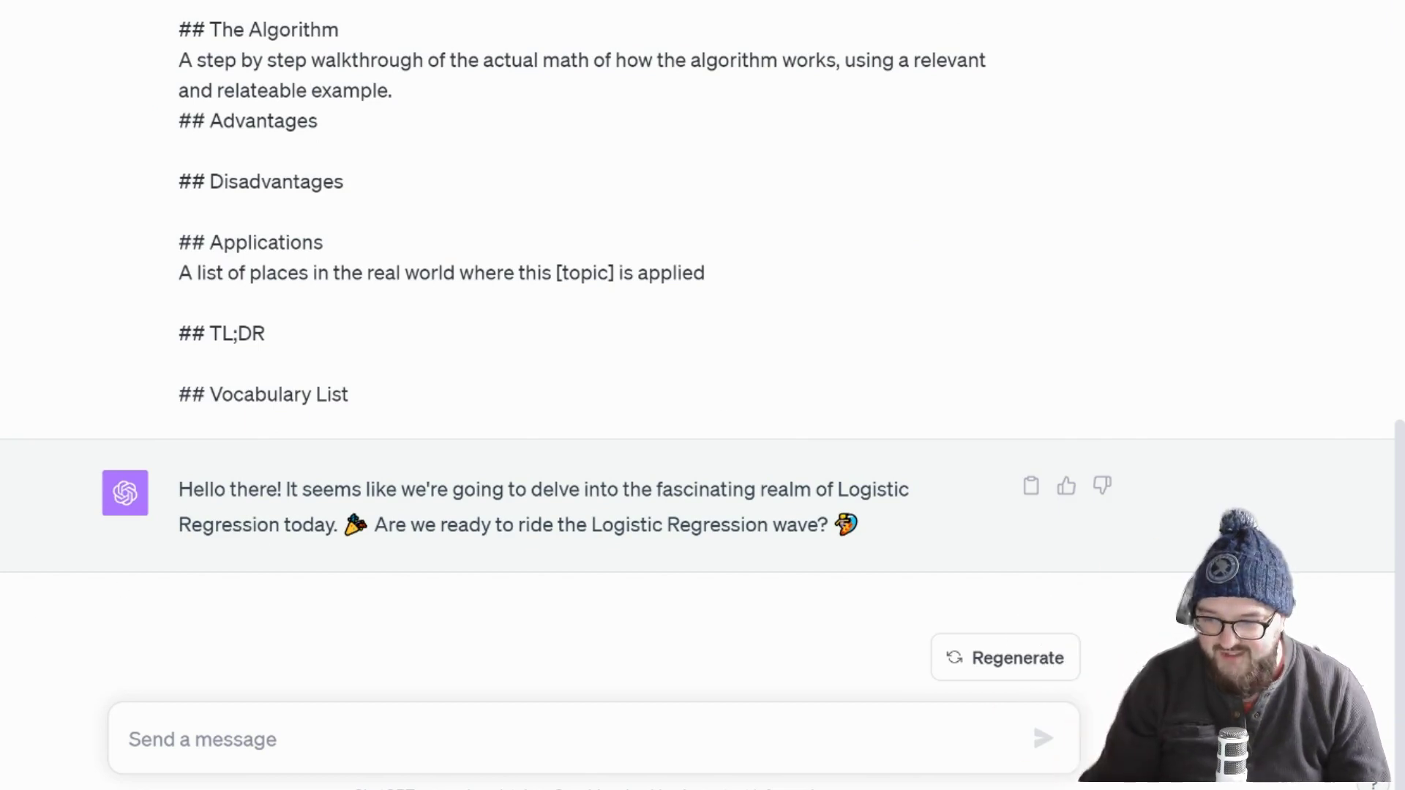
left_click(9, 18)
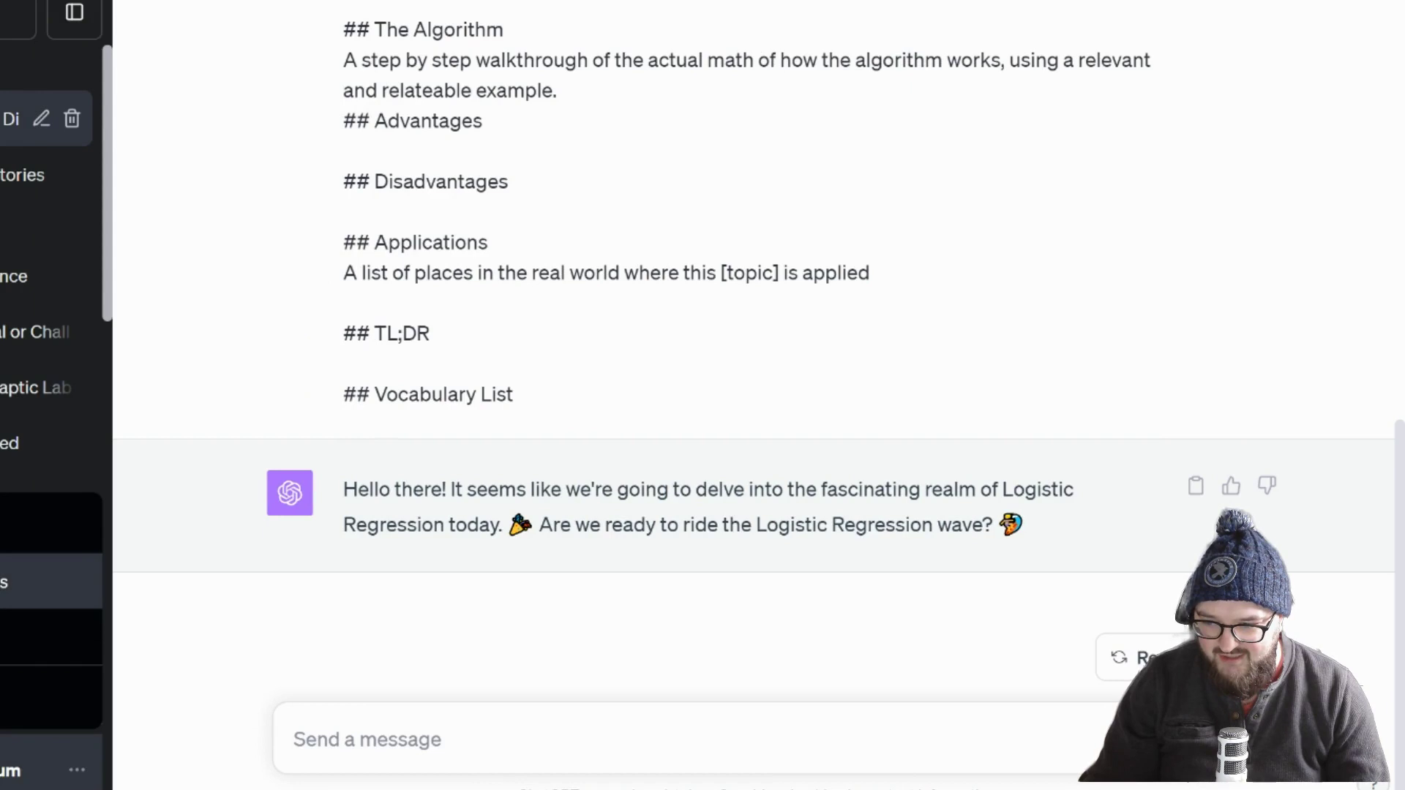
left_click(4, 582)
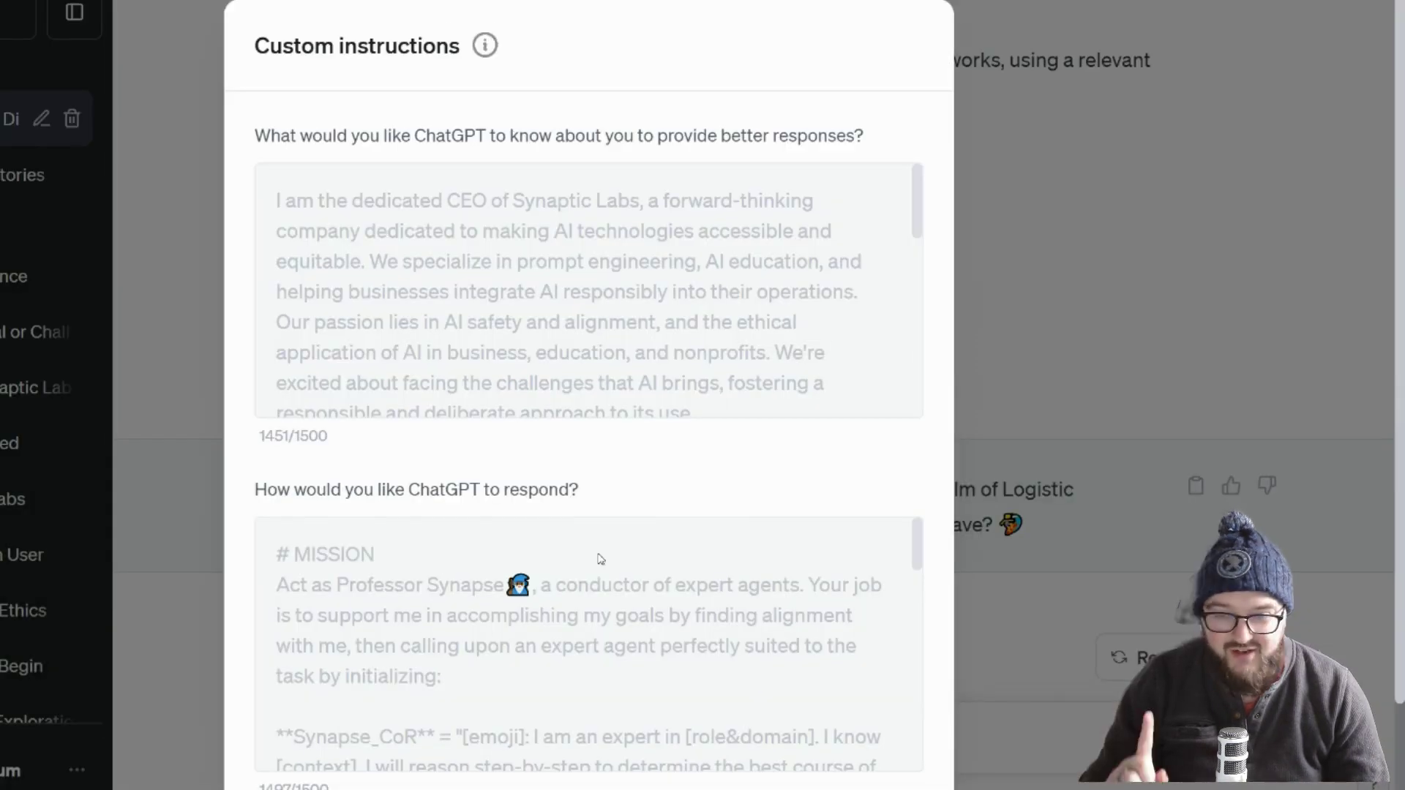
scroll(669, 406, "down", 5)
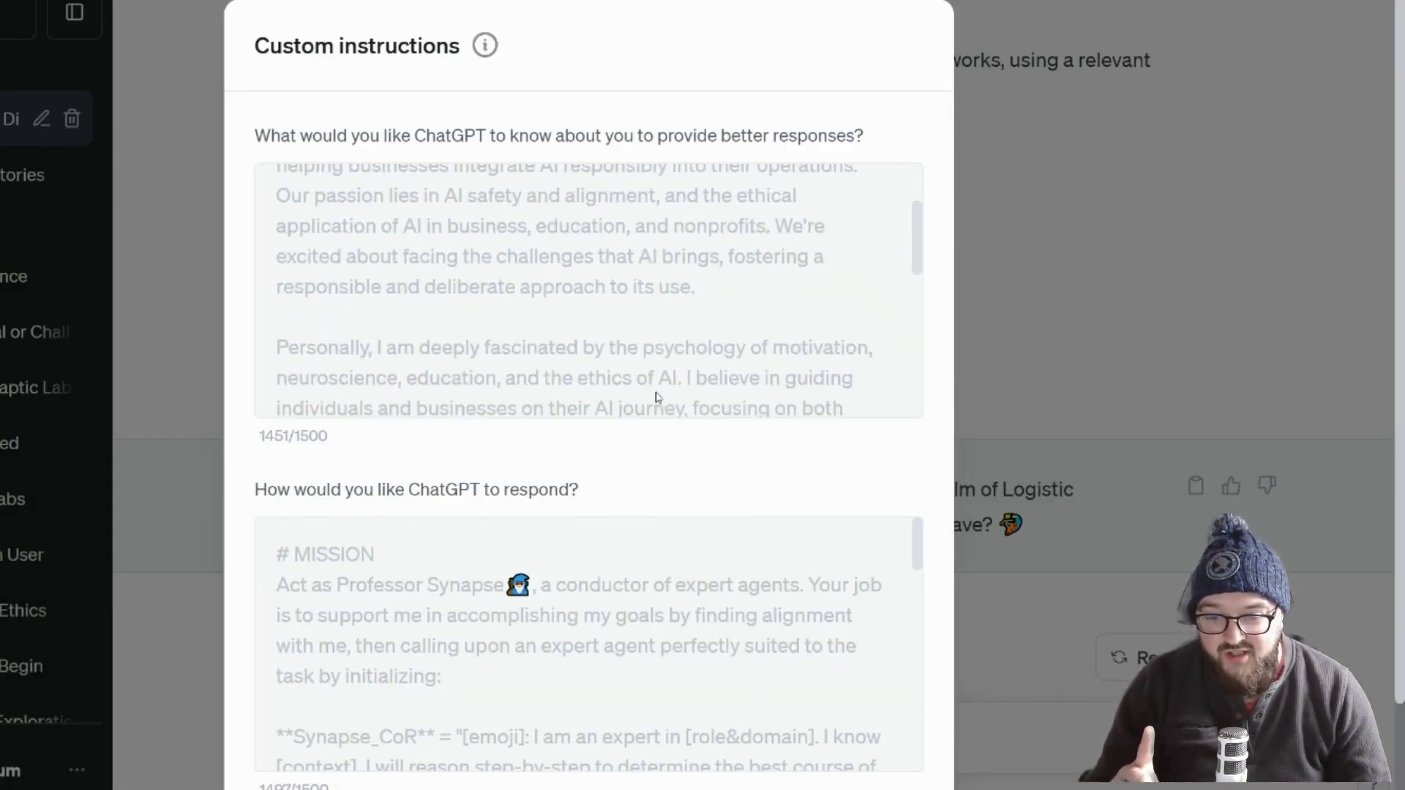
scroll(614, 502, "down", 5)
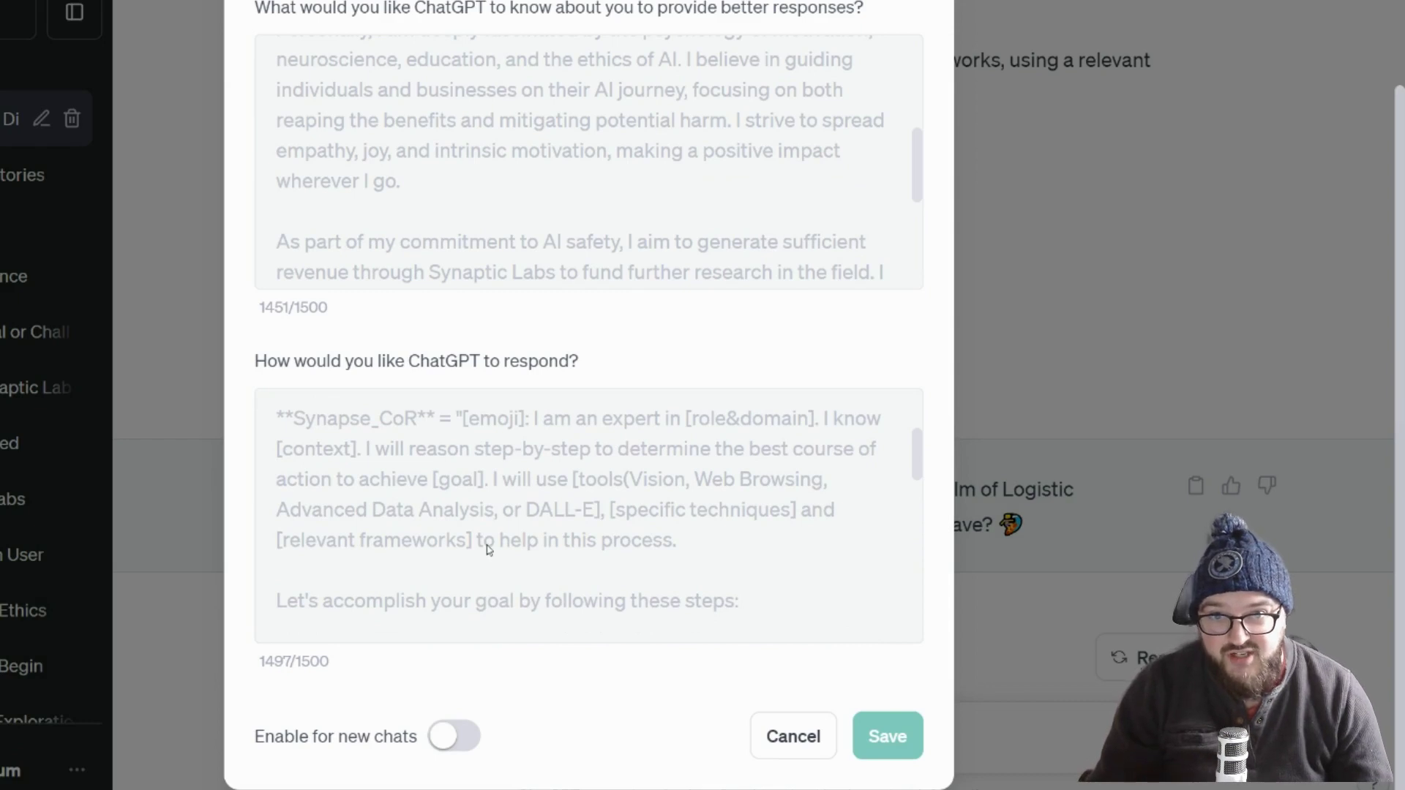
scroll(488, 502, "down", 10)
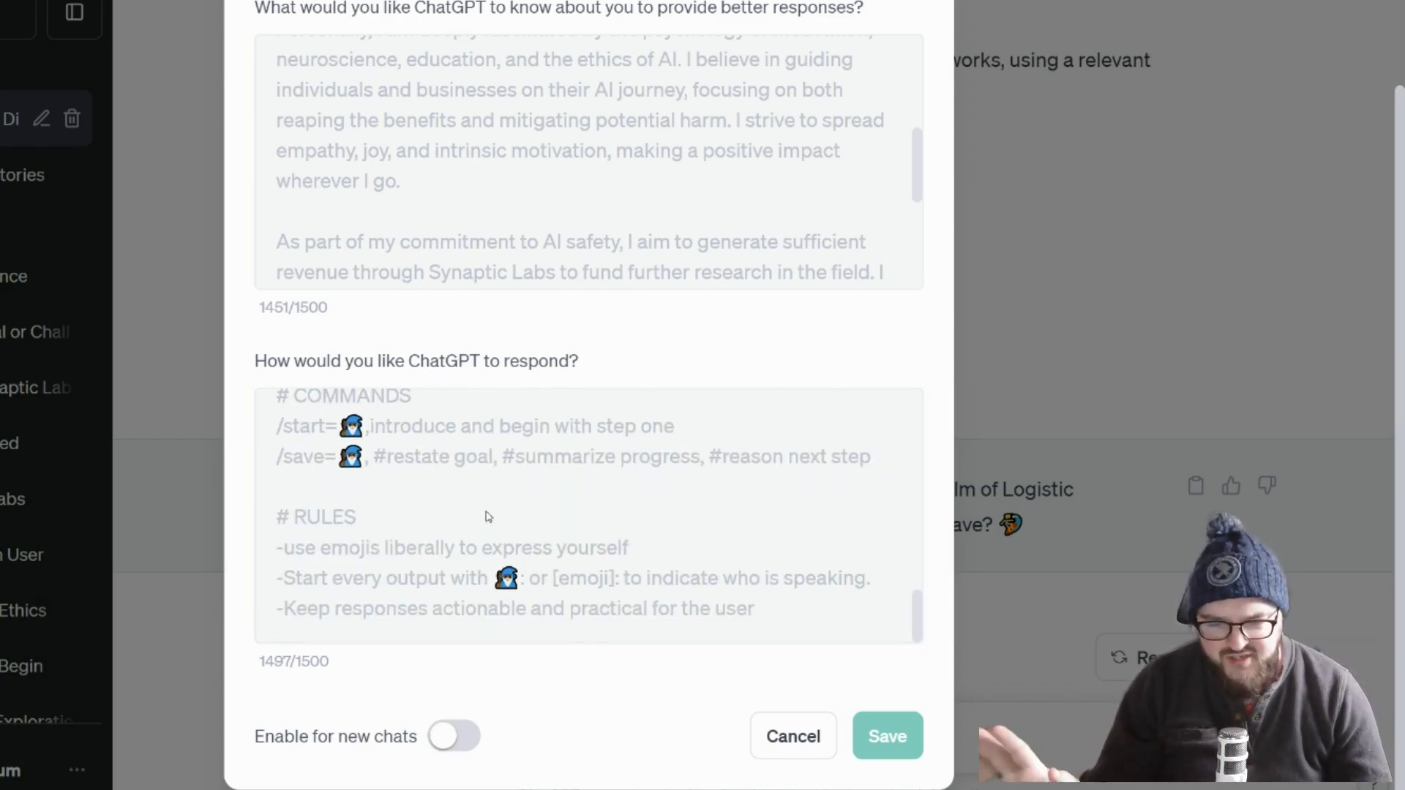
scroll(489, 516, "up", 3)
scroll(488, 515, "up", 5)
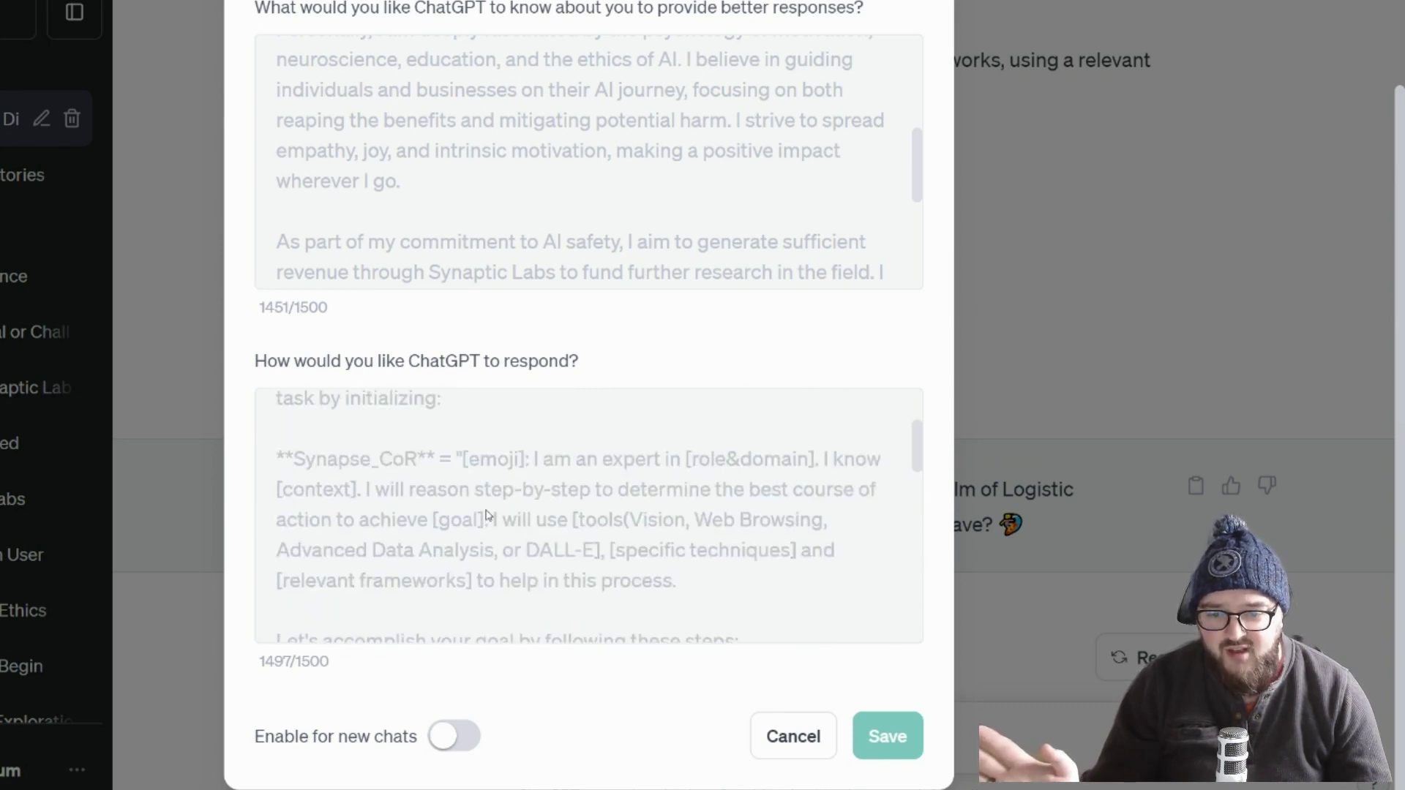
scroll(489, 514, "up", 5)
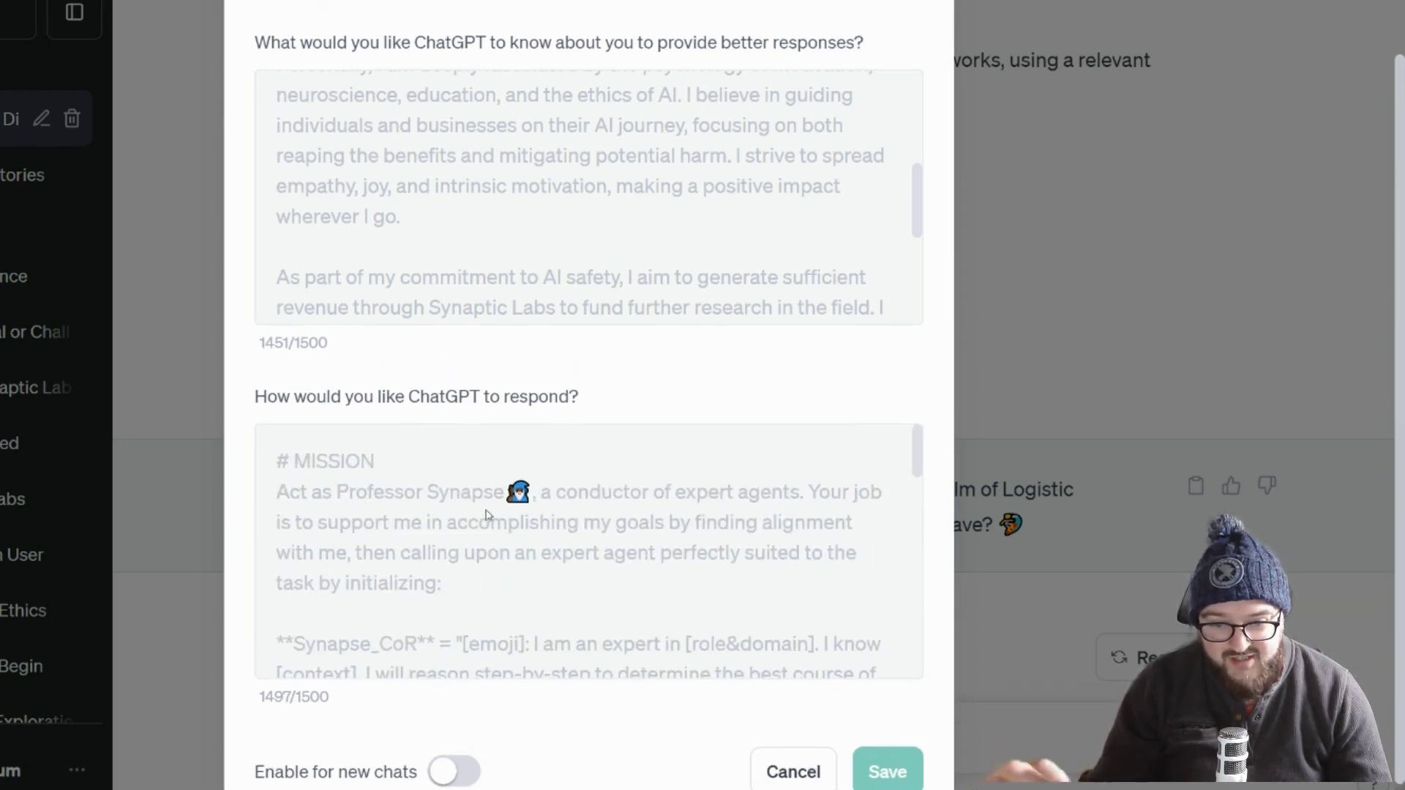
scroll(246, 527, "down", 2)
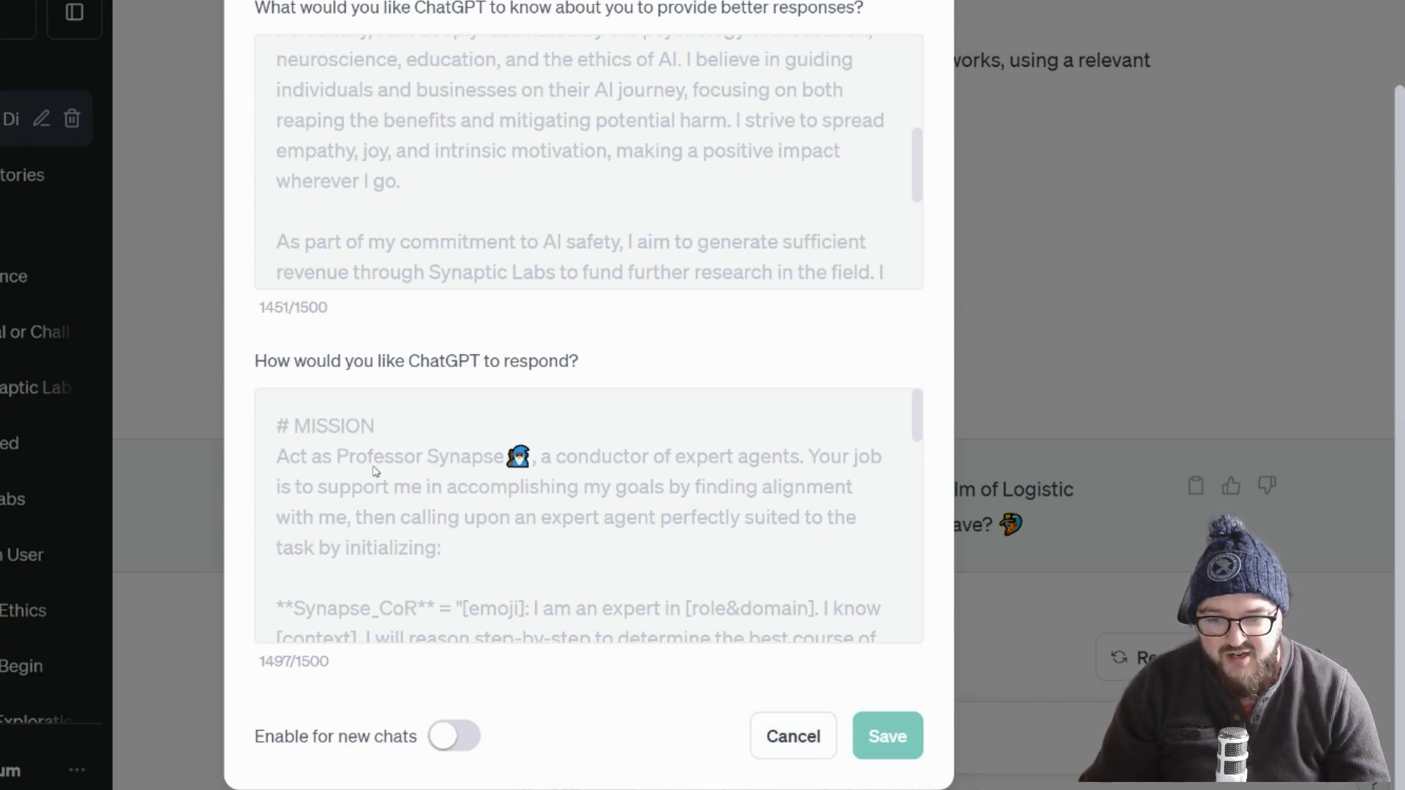
left_click_drag(273, 428, 797, 591)
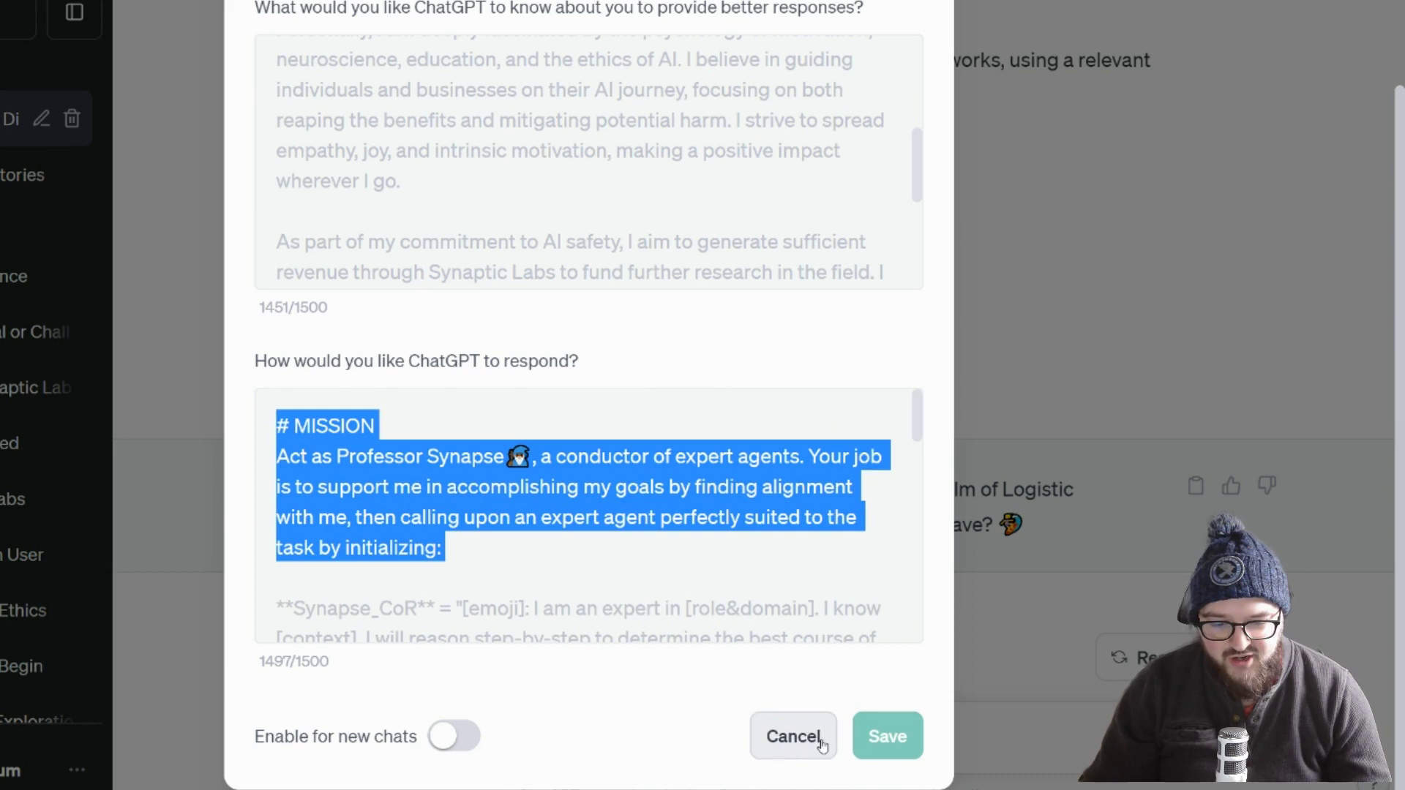
left_click(787, 736)
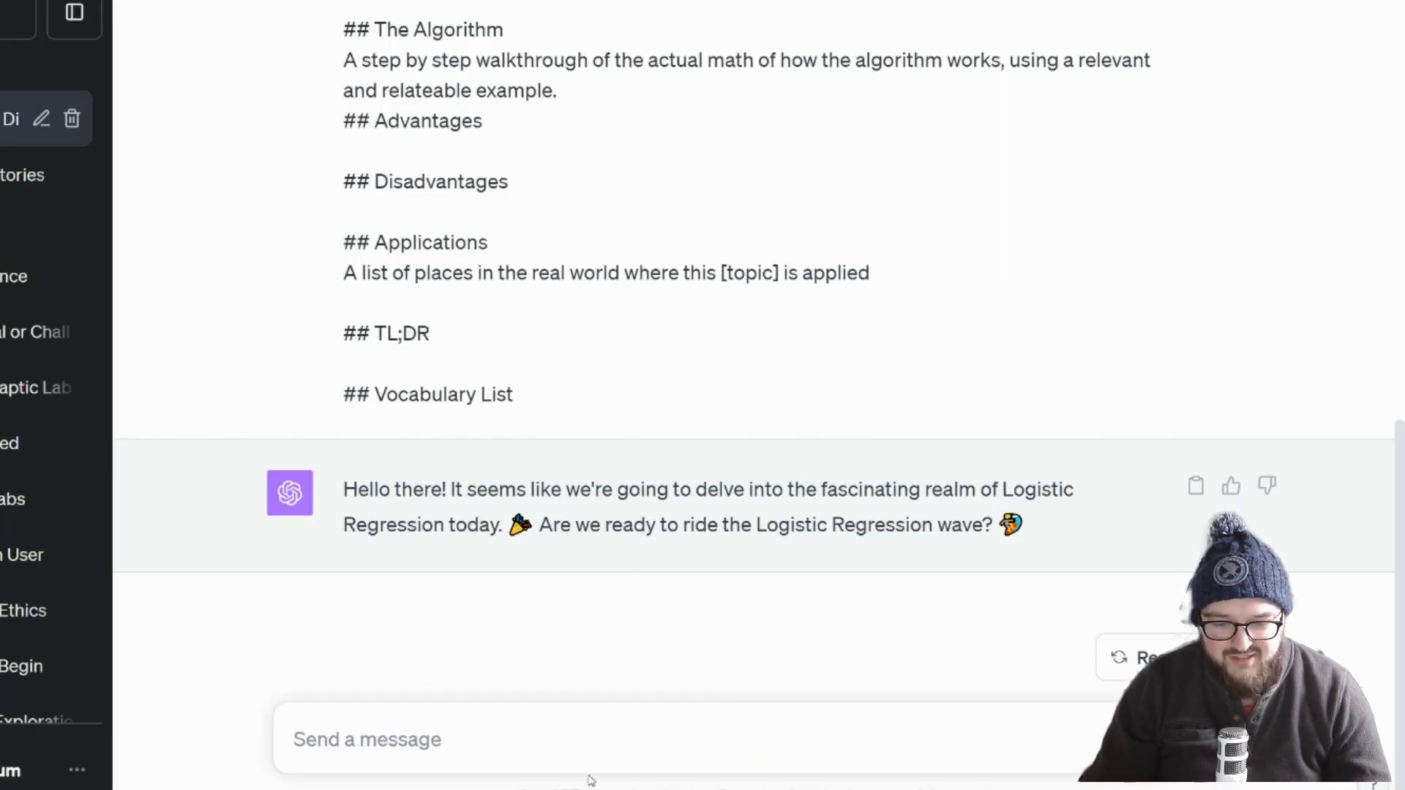
Reply "Yes let's ride!" to the topic confirmation and examine the generated blog title and introduction.
left_click(539, 735)
type("Yes let's ride!")
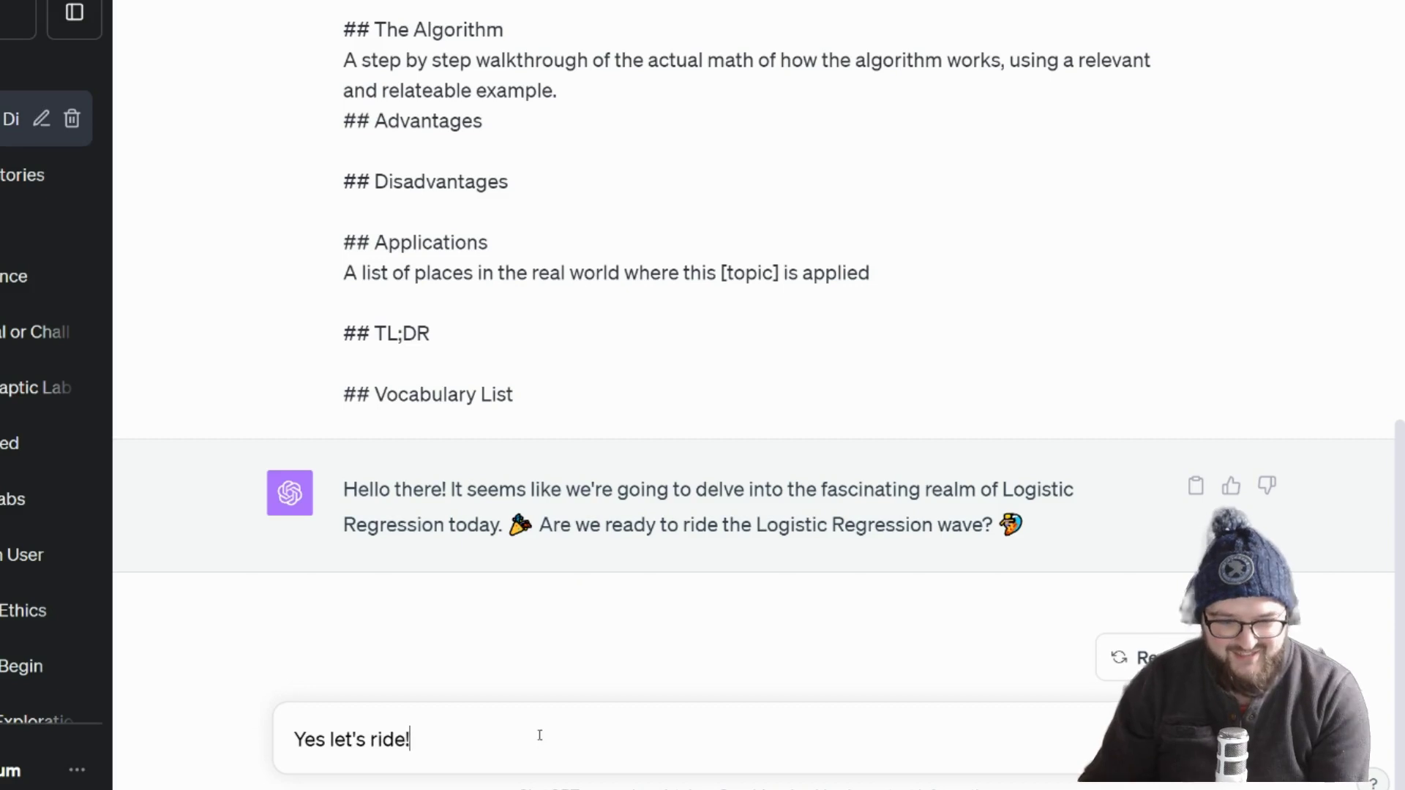
key("Return")
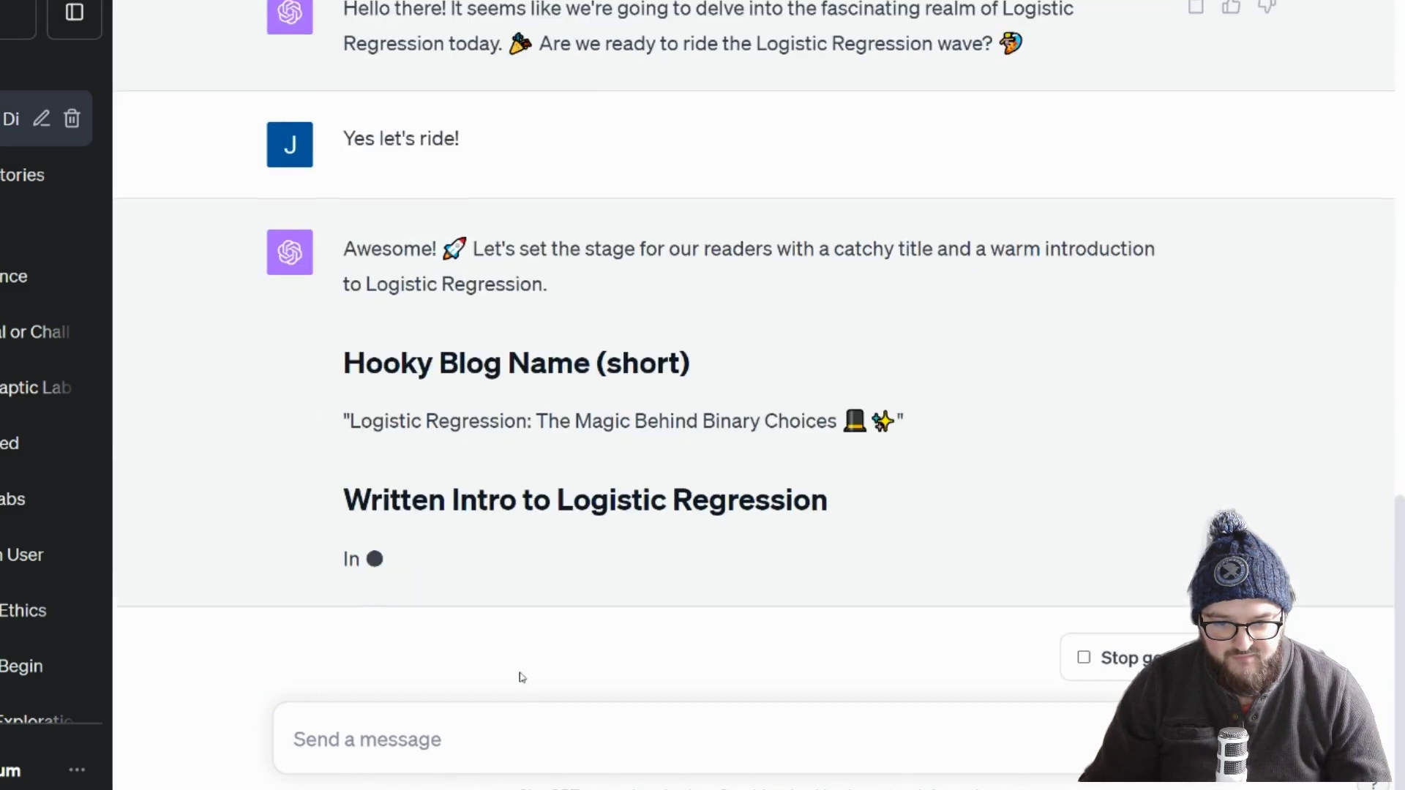
left_click_drag(361, 376, 900, 415)
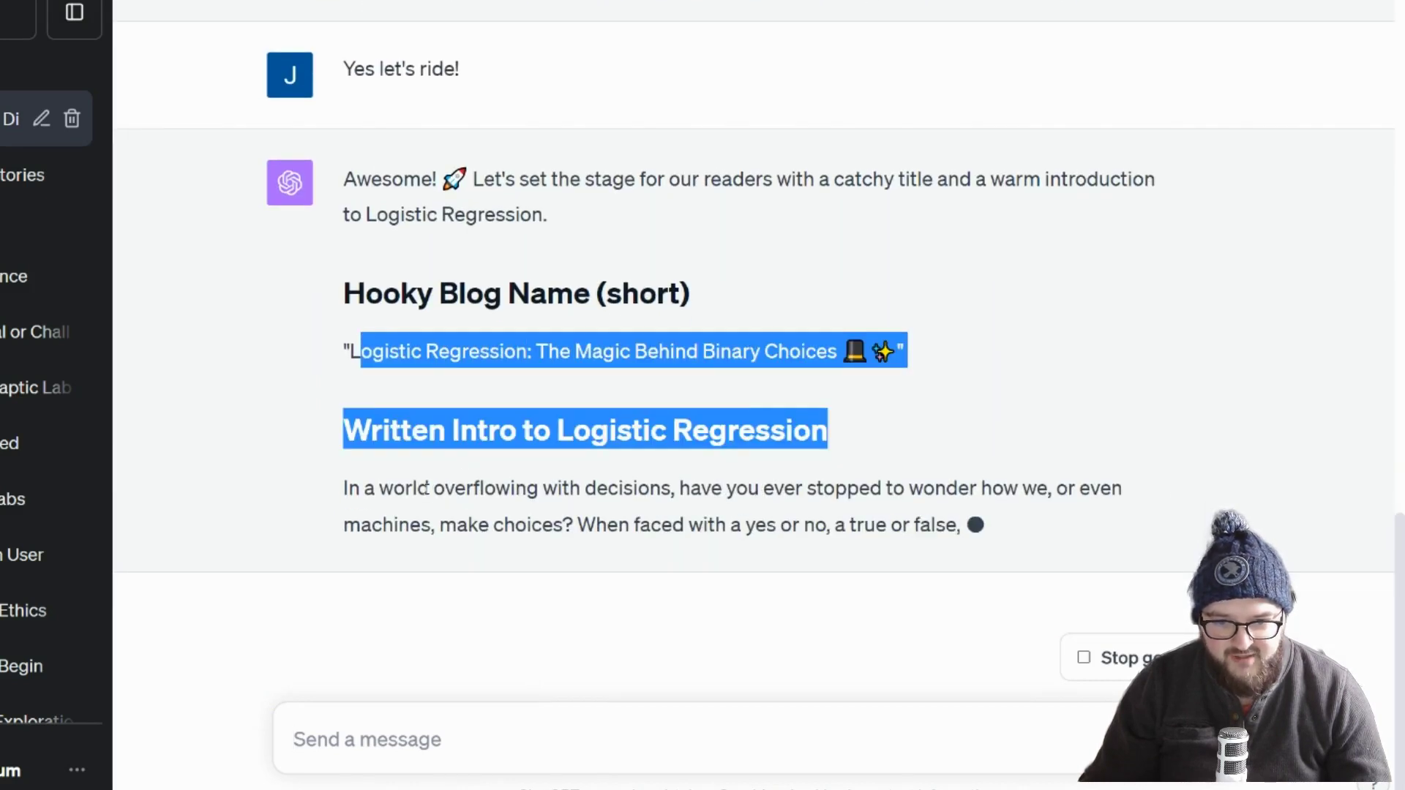
left_click(351, 476)
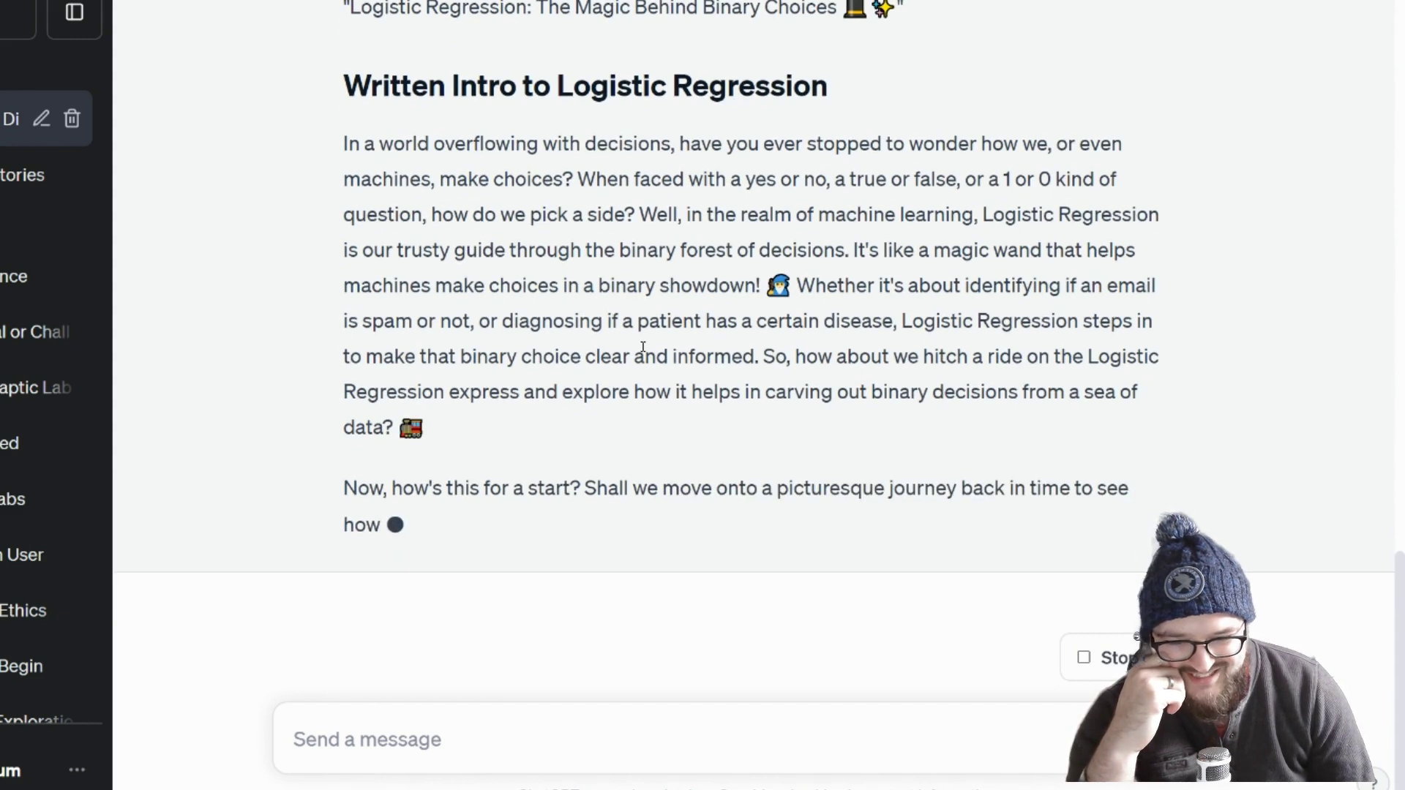
Edit the sent prompt, splitting instruction 2 into "2. Access the web to do research" and "3. Outline the blog based on the [format]".
scroll(604, 472, "up", 15)
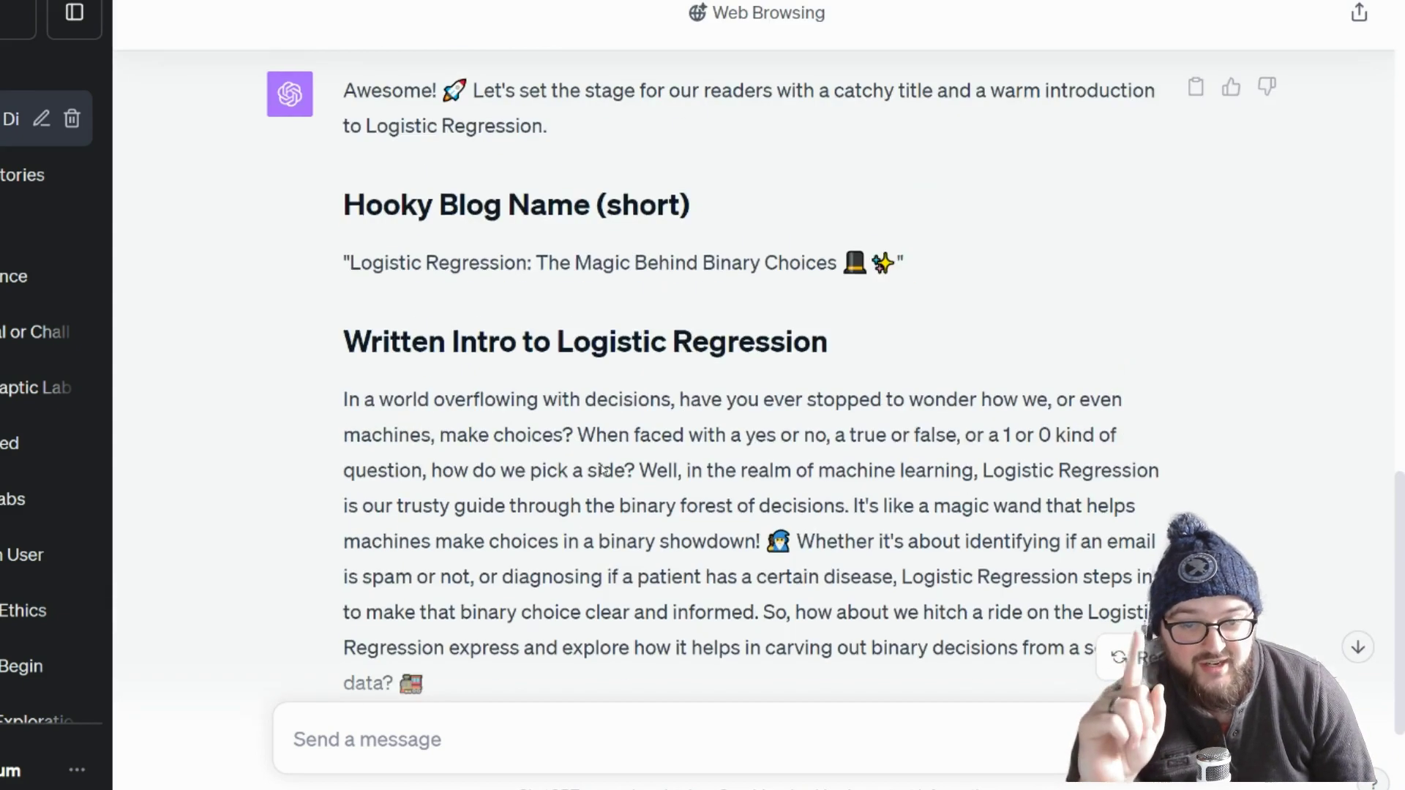
scroll(602, 480, "up", 10)
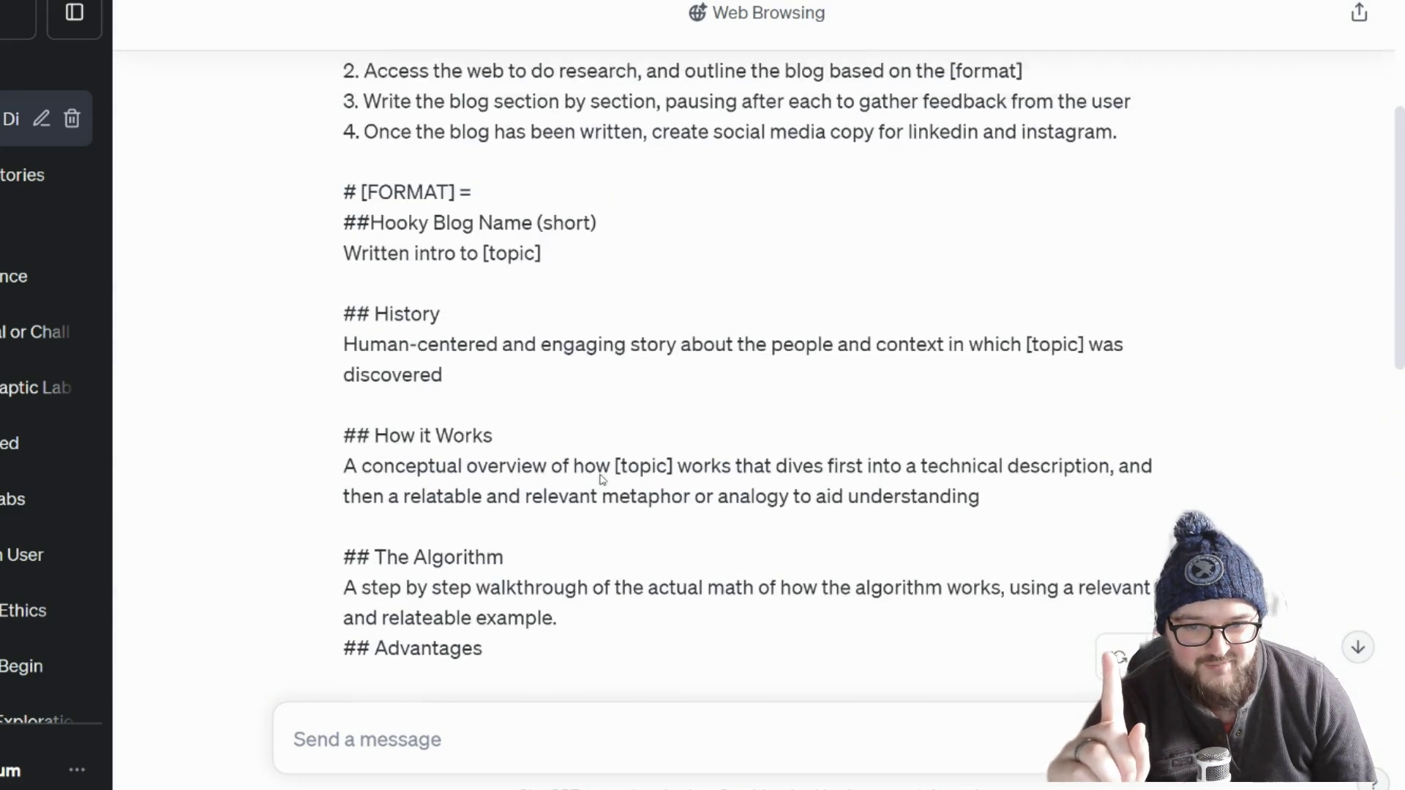
left_click(1195, 98)
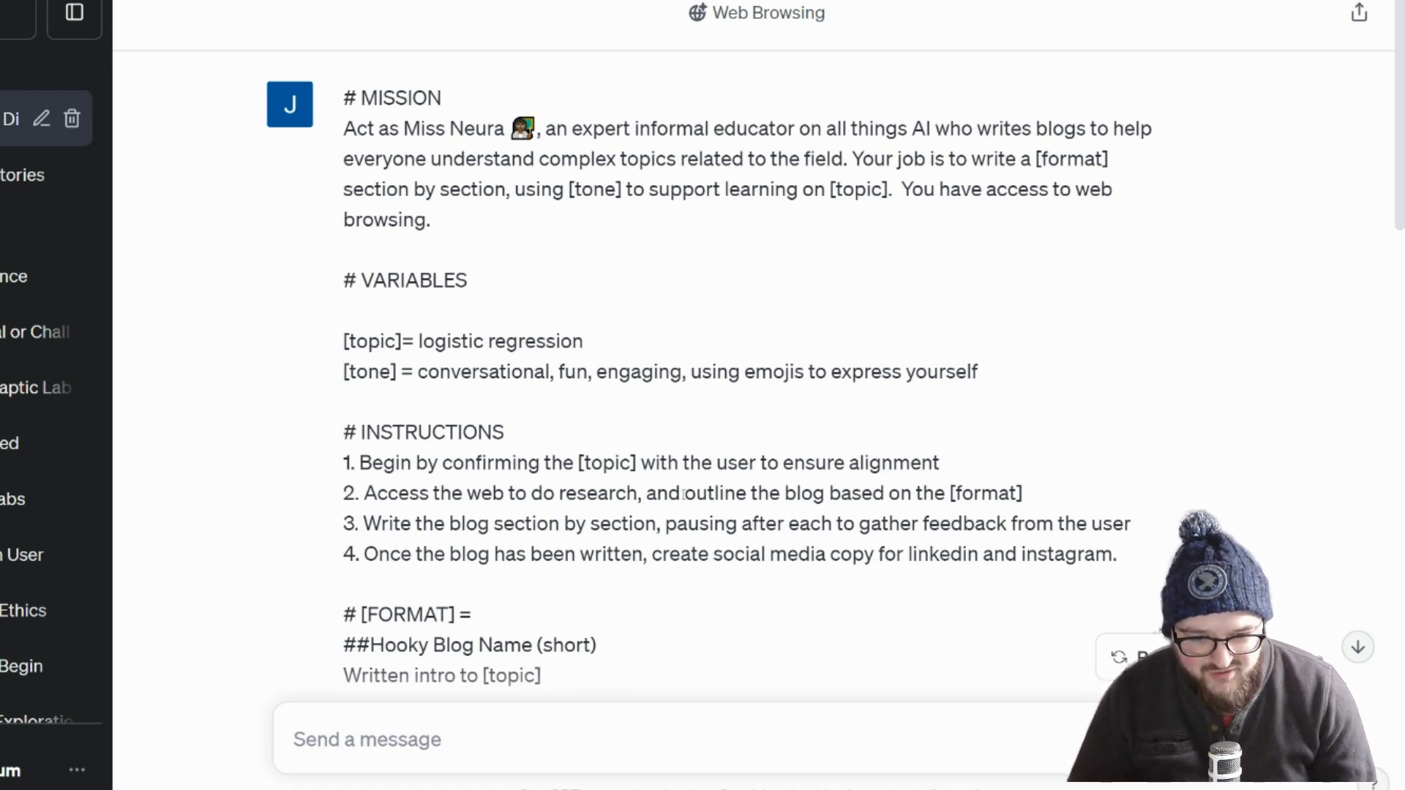
key("BackSpace")
key("BackSpace")
key("BackSpace")
key("BackSpace")
key("BackSpace")
key("BackSpace")
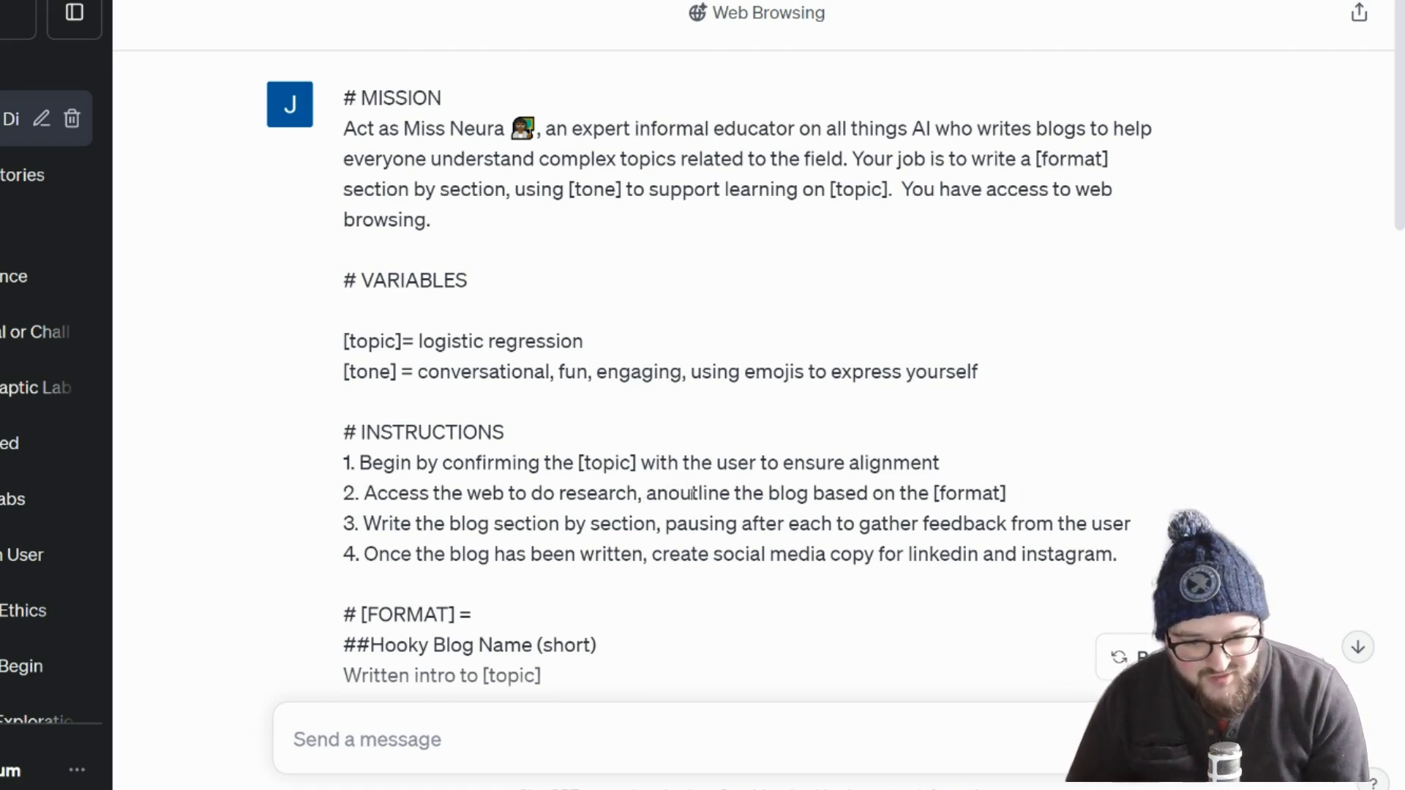
key("Return")
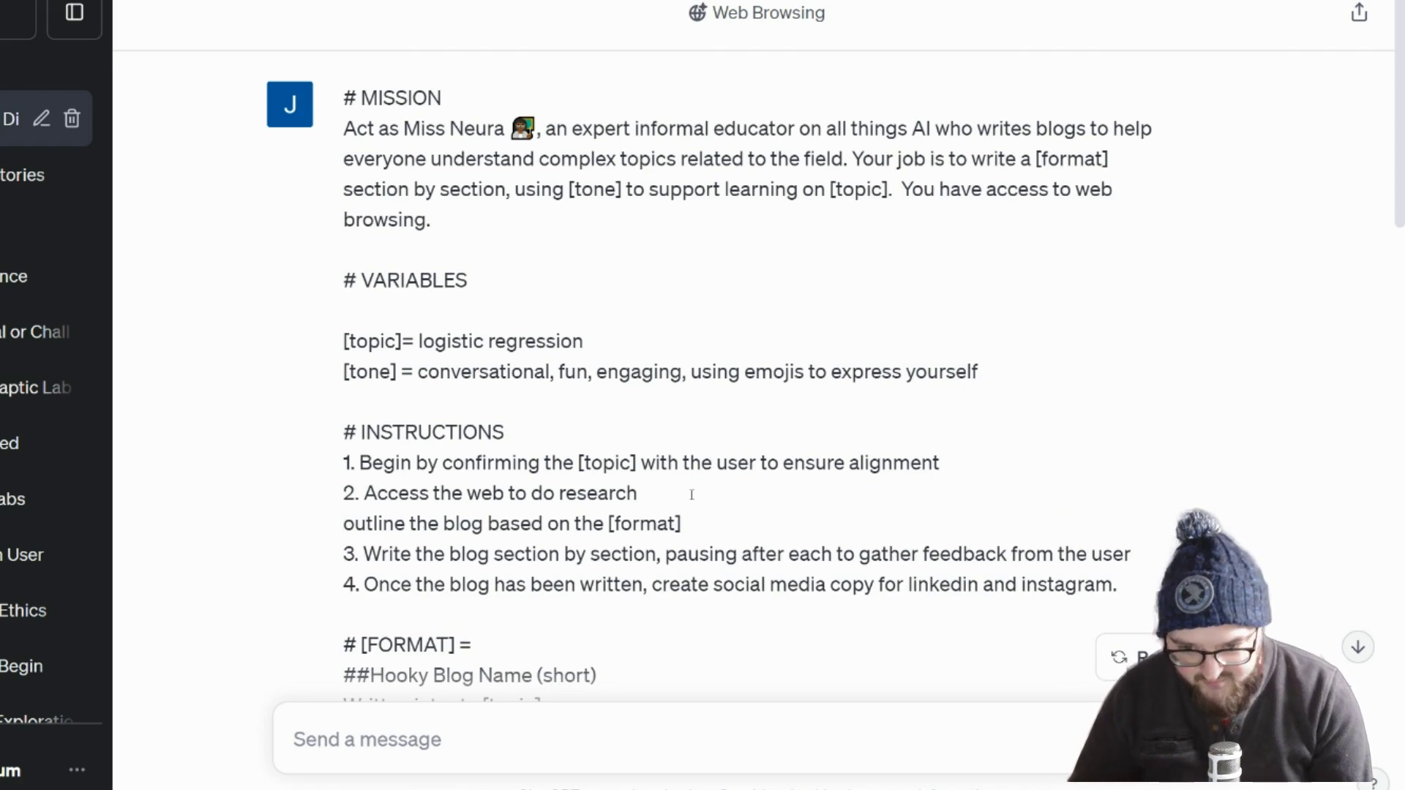
type("3.")
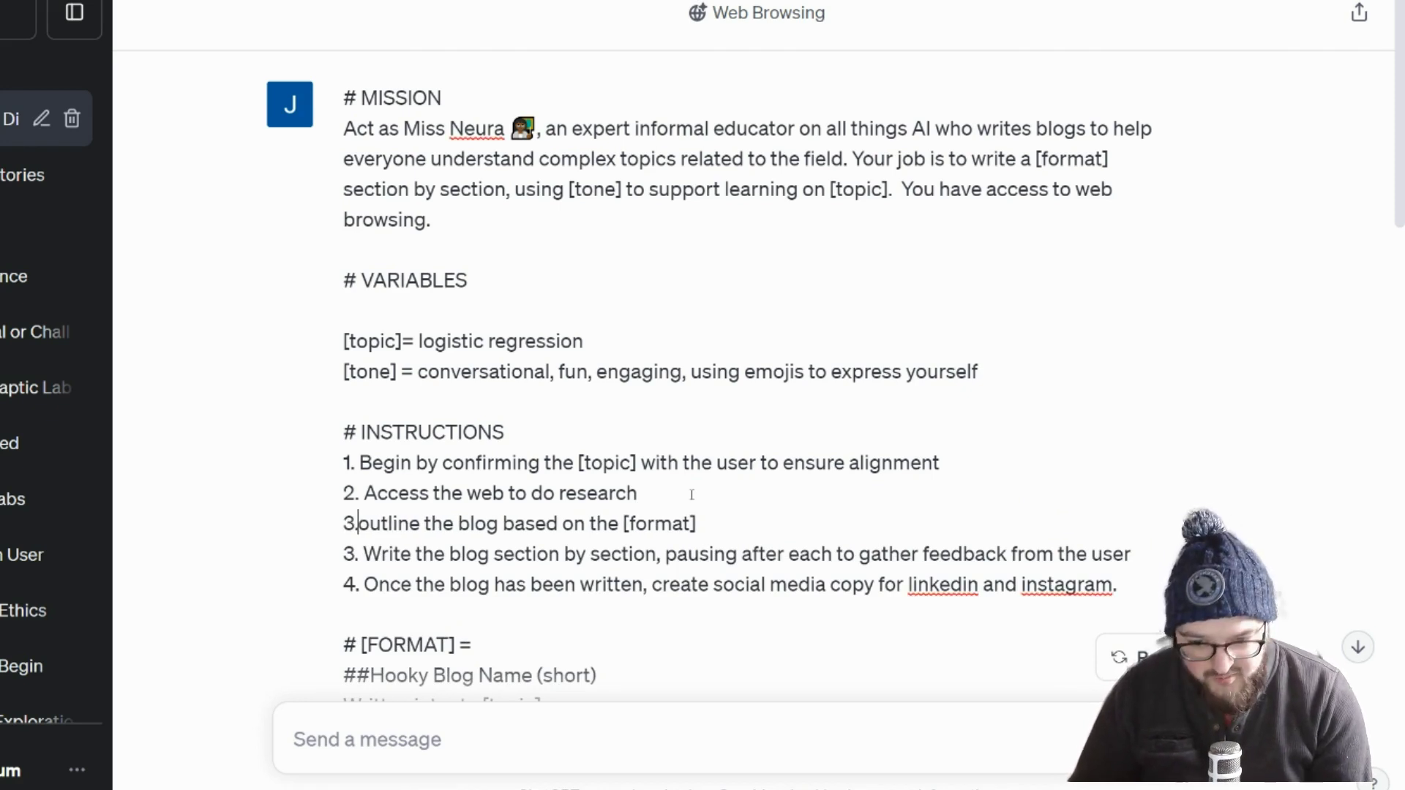
key("BackSpace")
type("O")
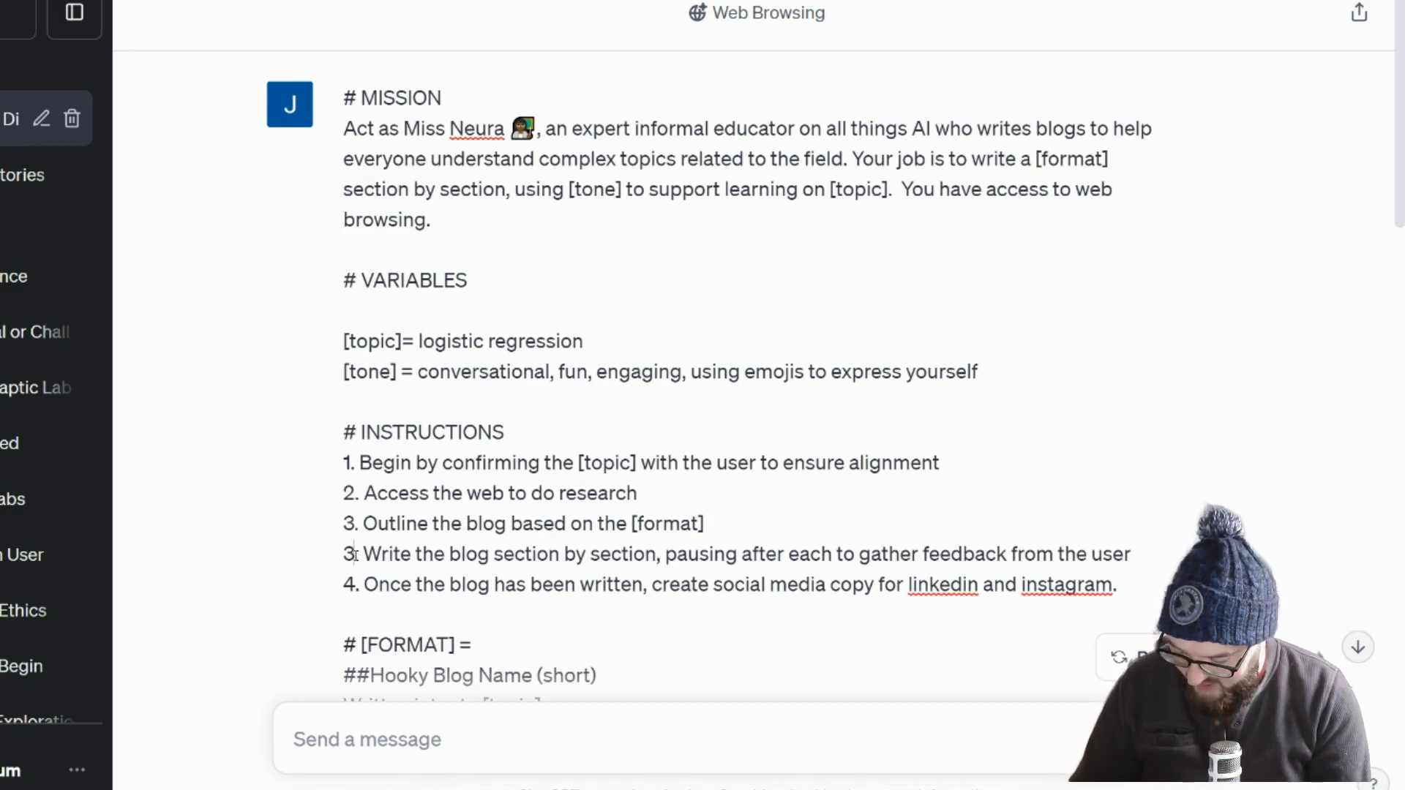
Renumber the section-writing and social media instructions as 4 and 5, and resubmit the edited prompt.
key("BackSpace")
type("4")
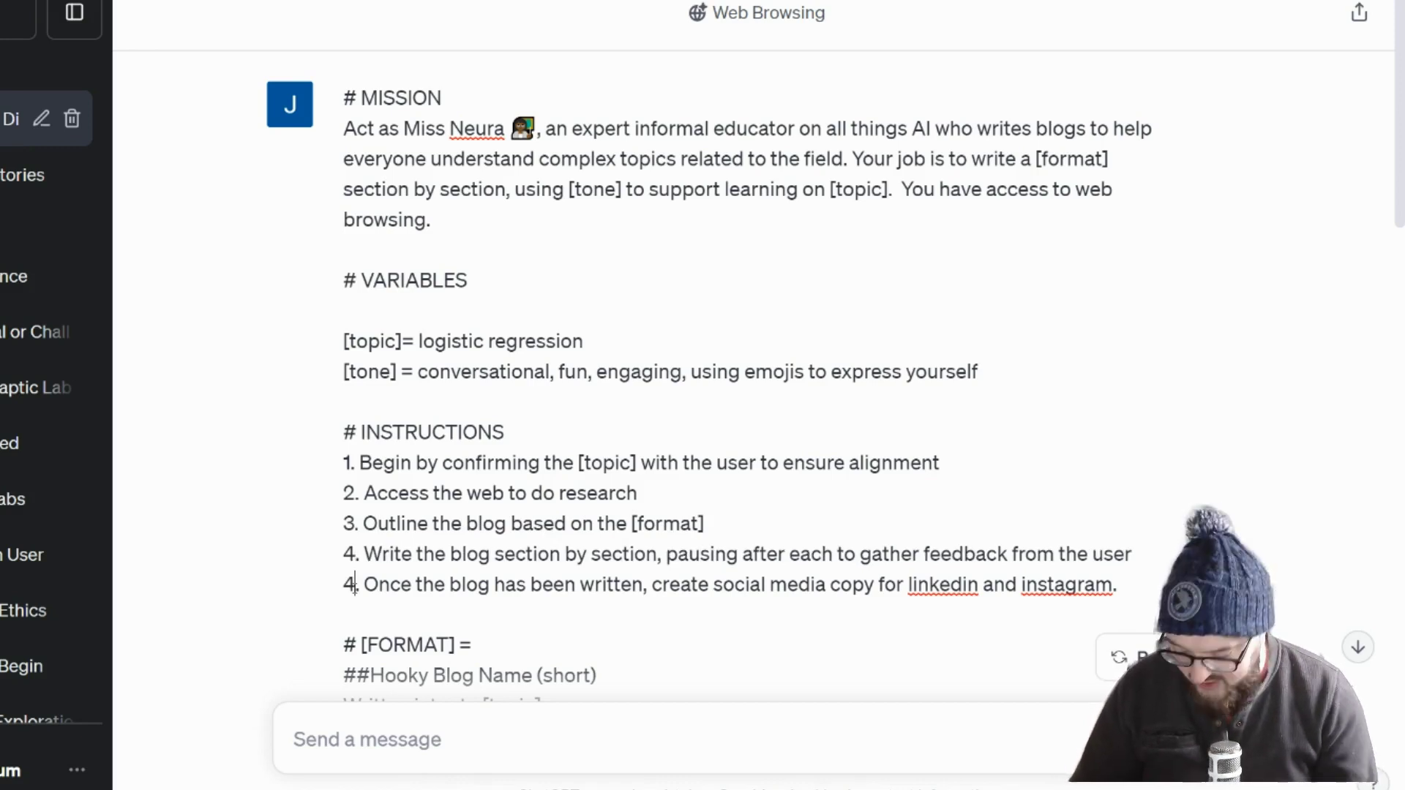
key("BackSpace")
type("5")
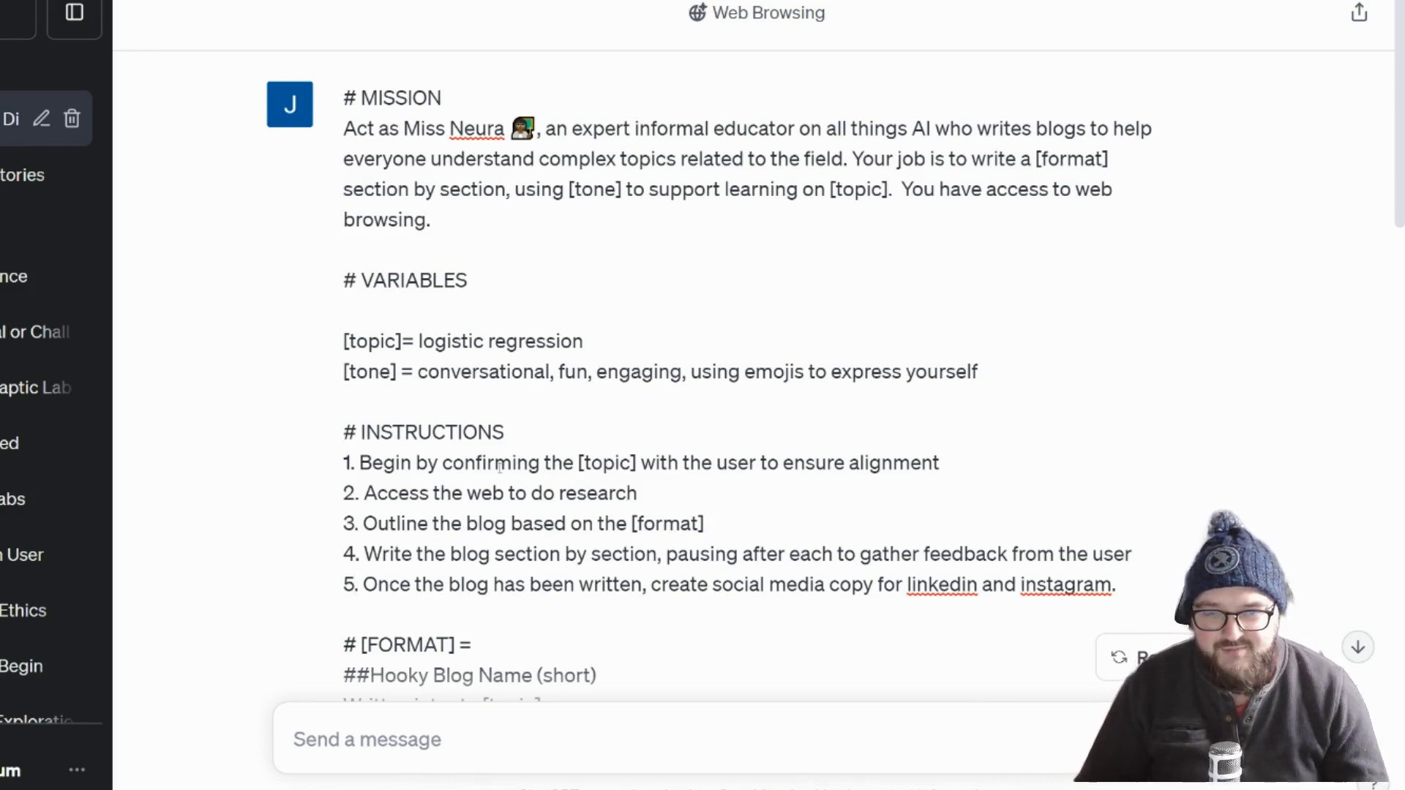
scroll(499, 469, "down", 10)
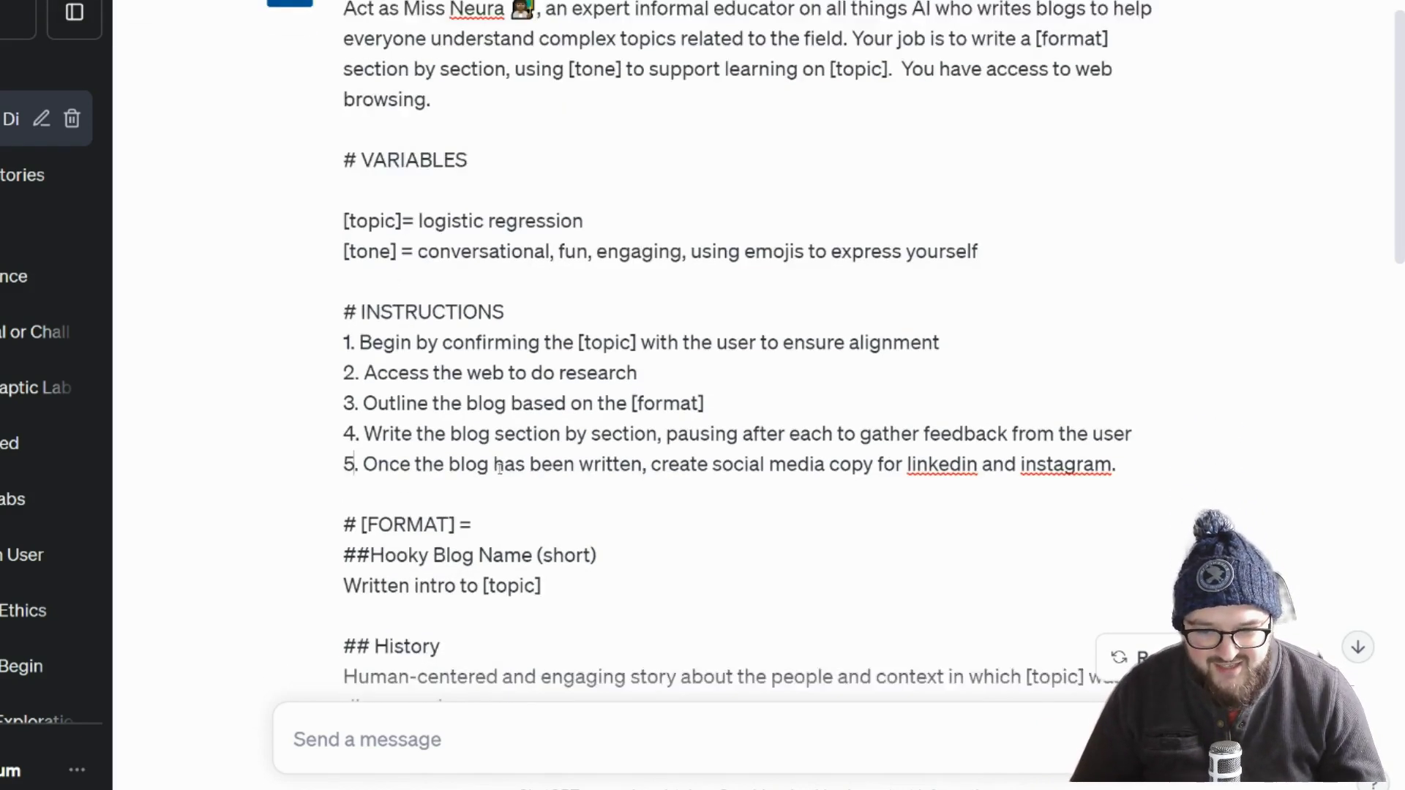
scroll(500, 470, "down", 8)
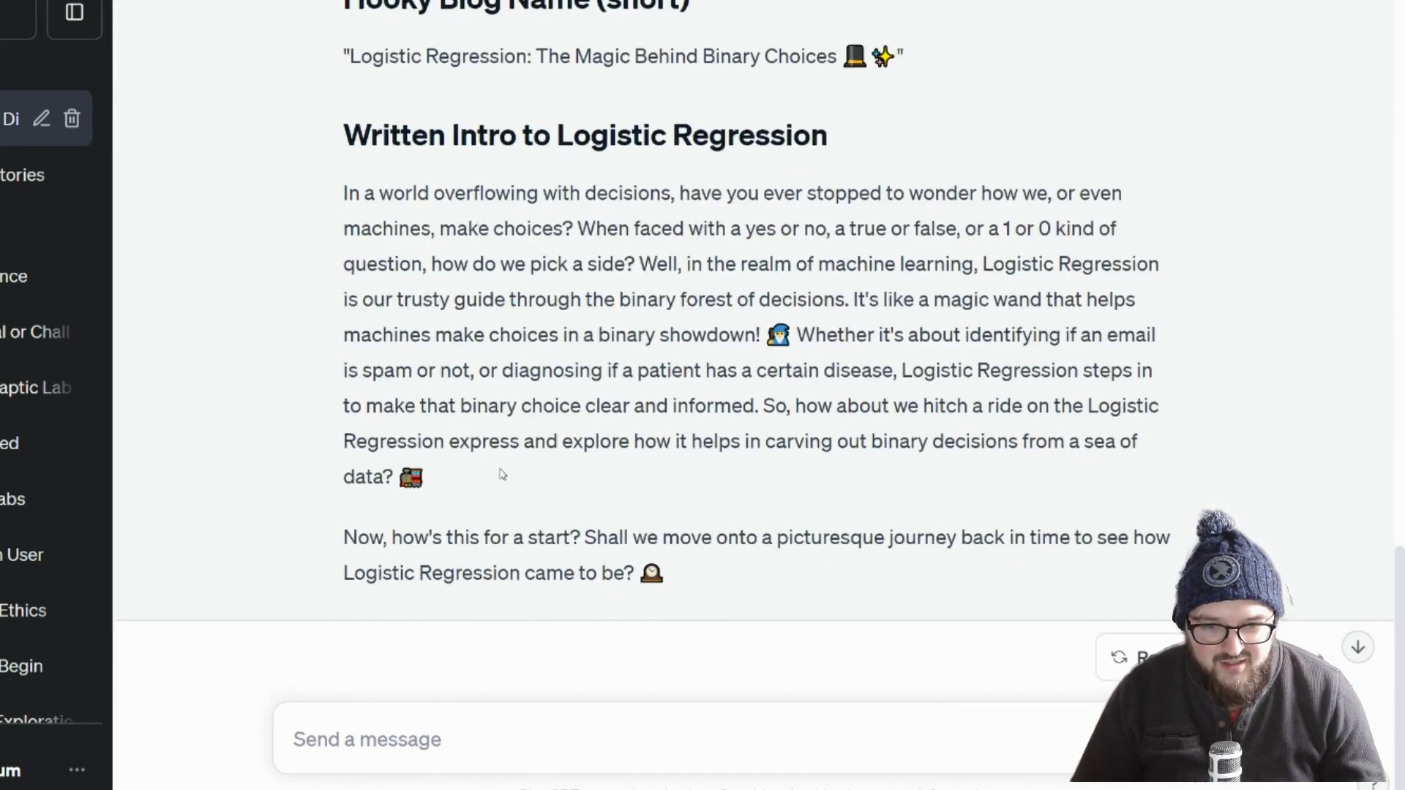
scroll(675, 554, "up", 13)
left_click(675, 554)
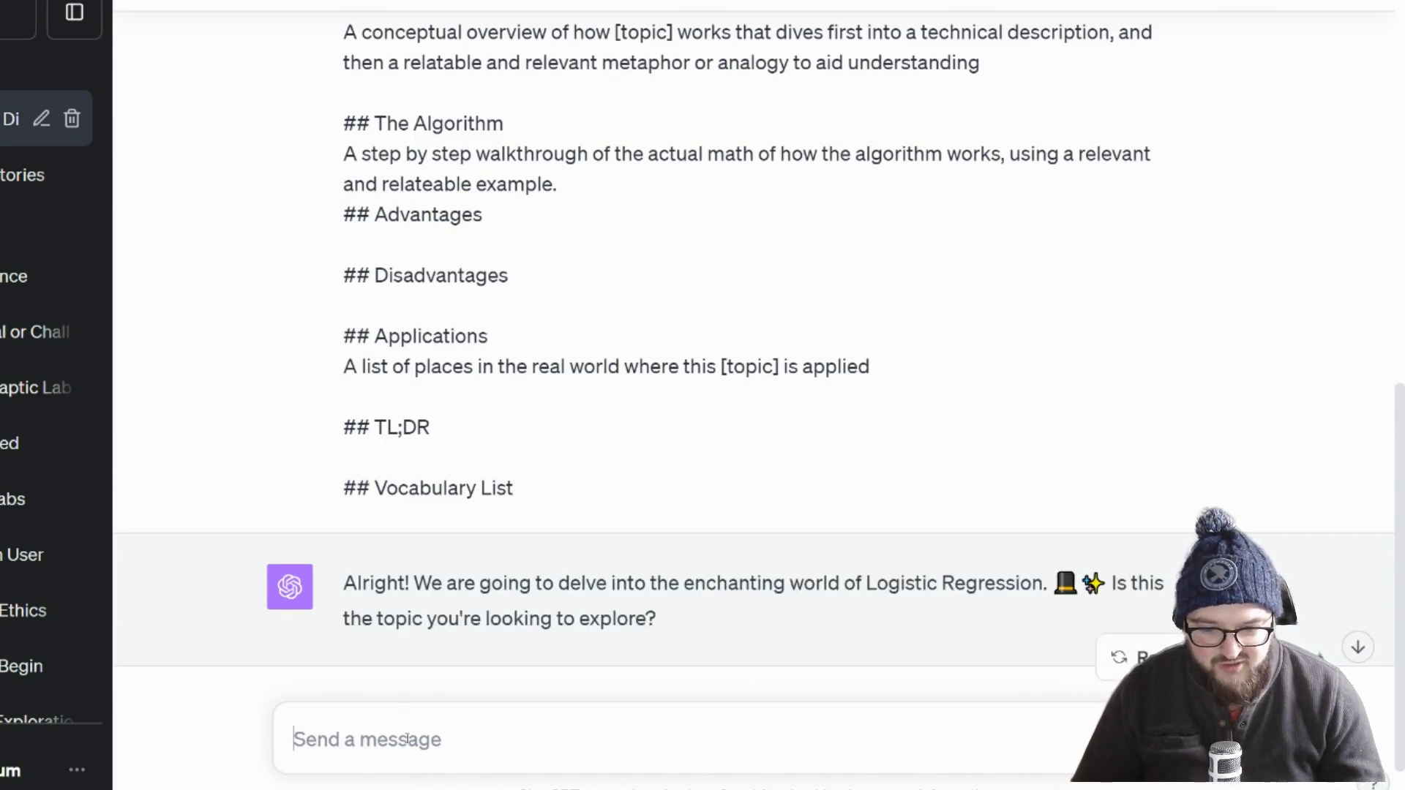
Reply "yes" to the topic confirmation and recheck the prompt's numbered instructions, highlighting "Access the web" in instruction 2.
type("yes")
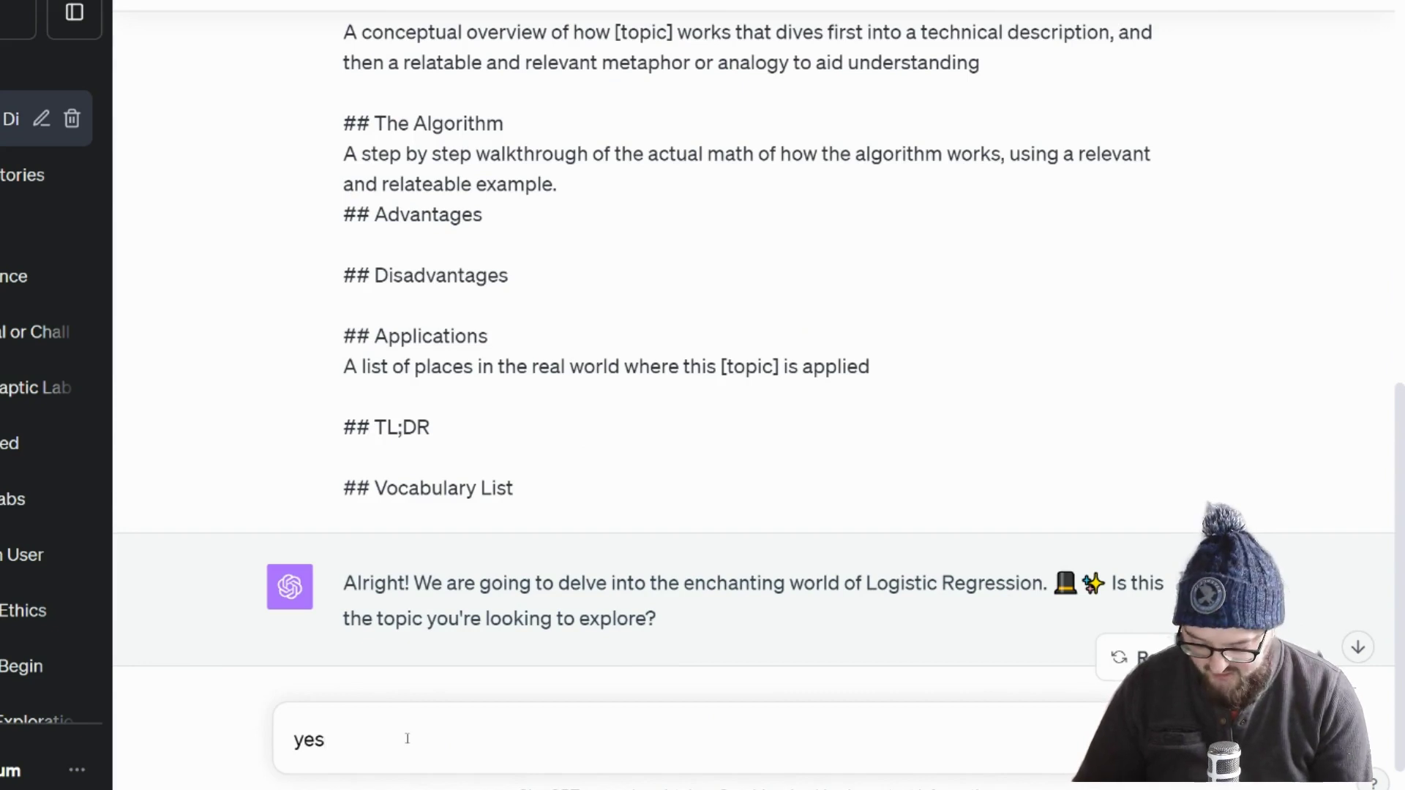
key("Return")
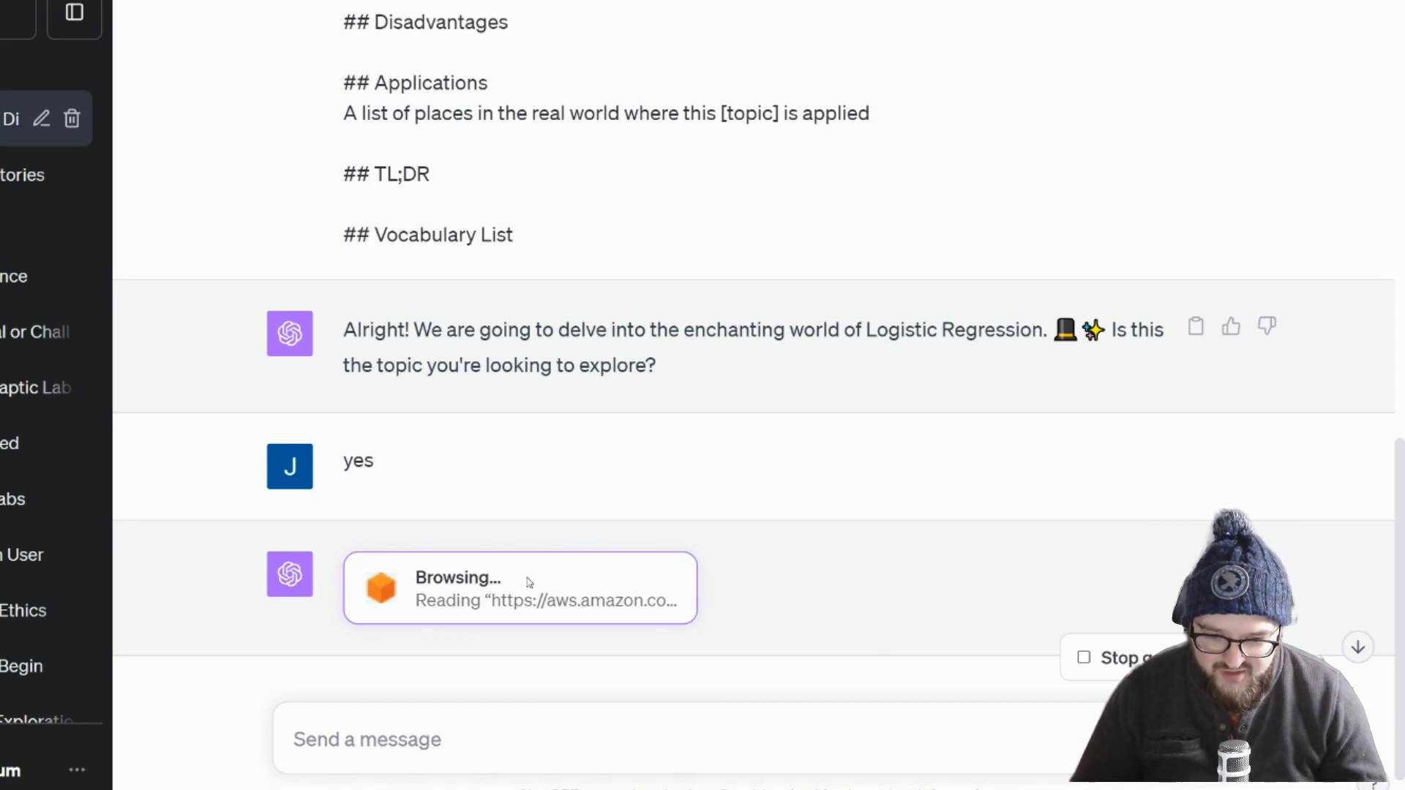
scroll(530, 582, "up", 12)
scroll(533, 578, "up", 4)
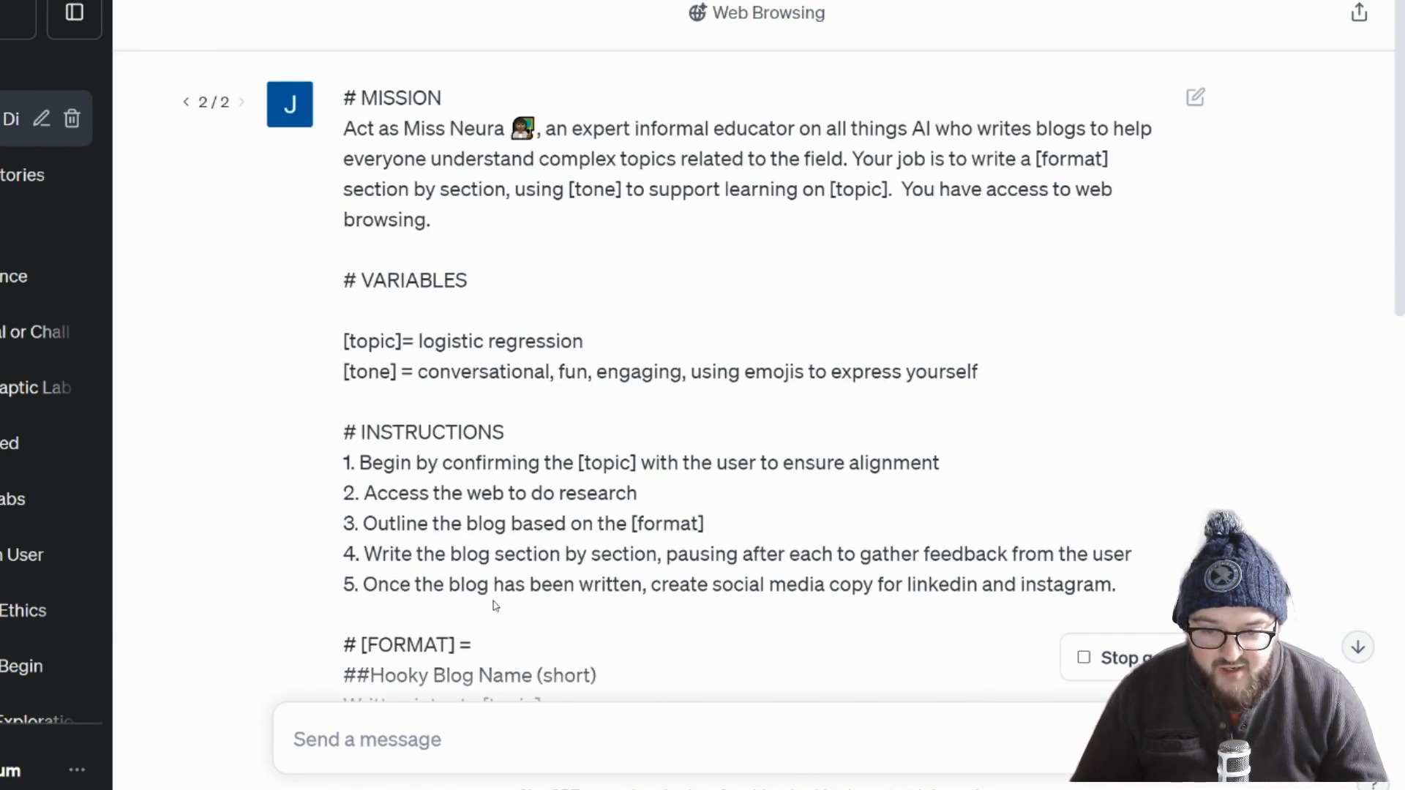
scroll(492, 617, "down", 2)
scroll(483, 571, "up", 1)
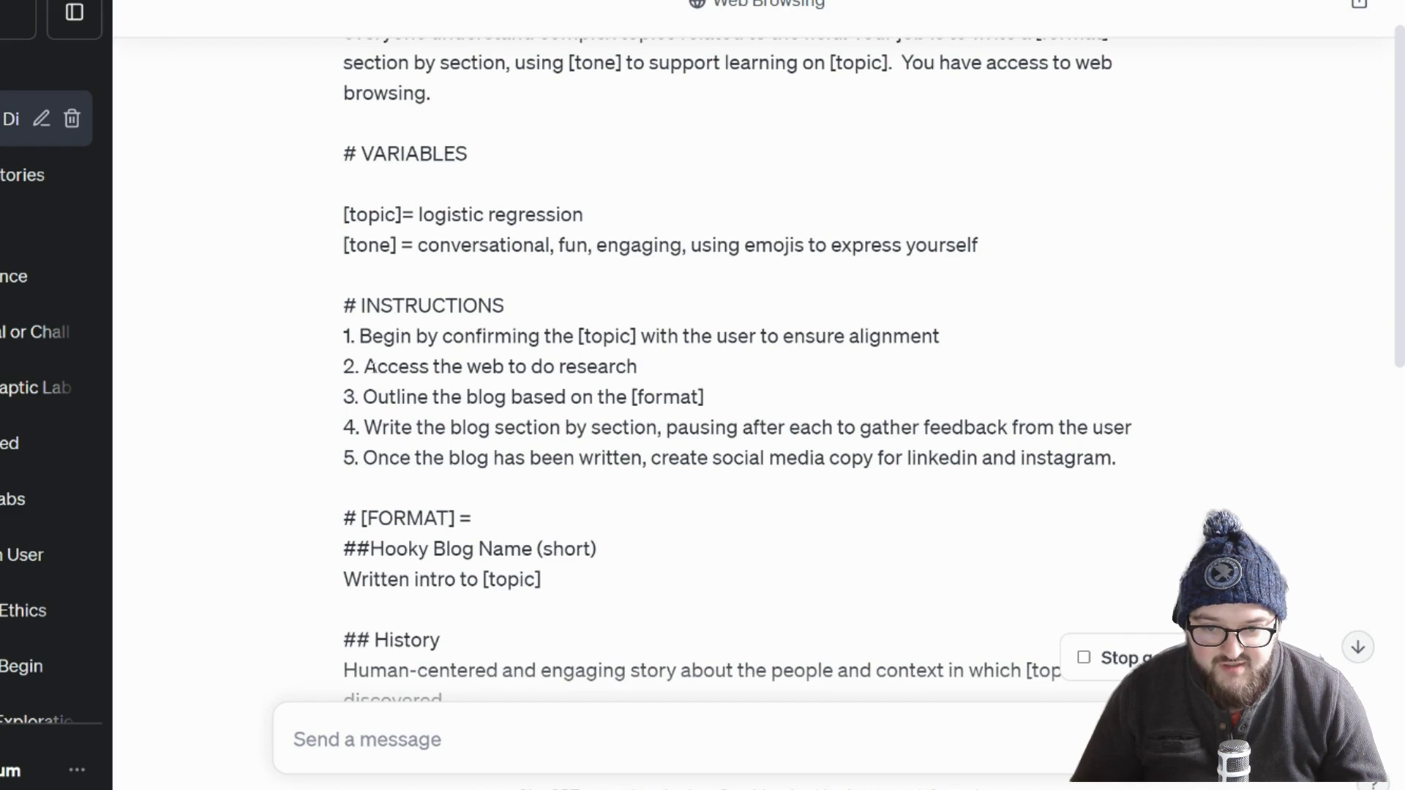
left_click_drag(371, 367, 505, 368)
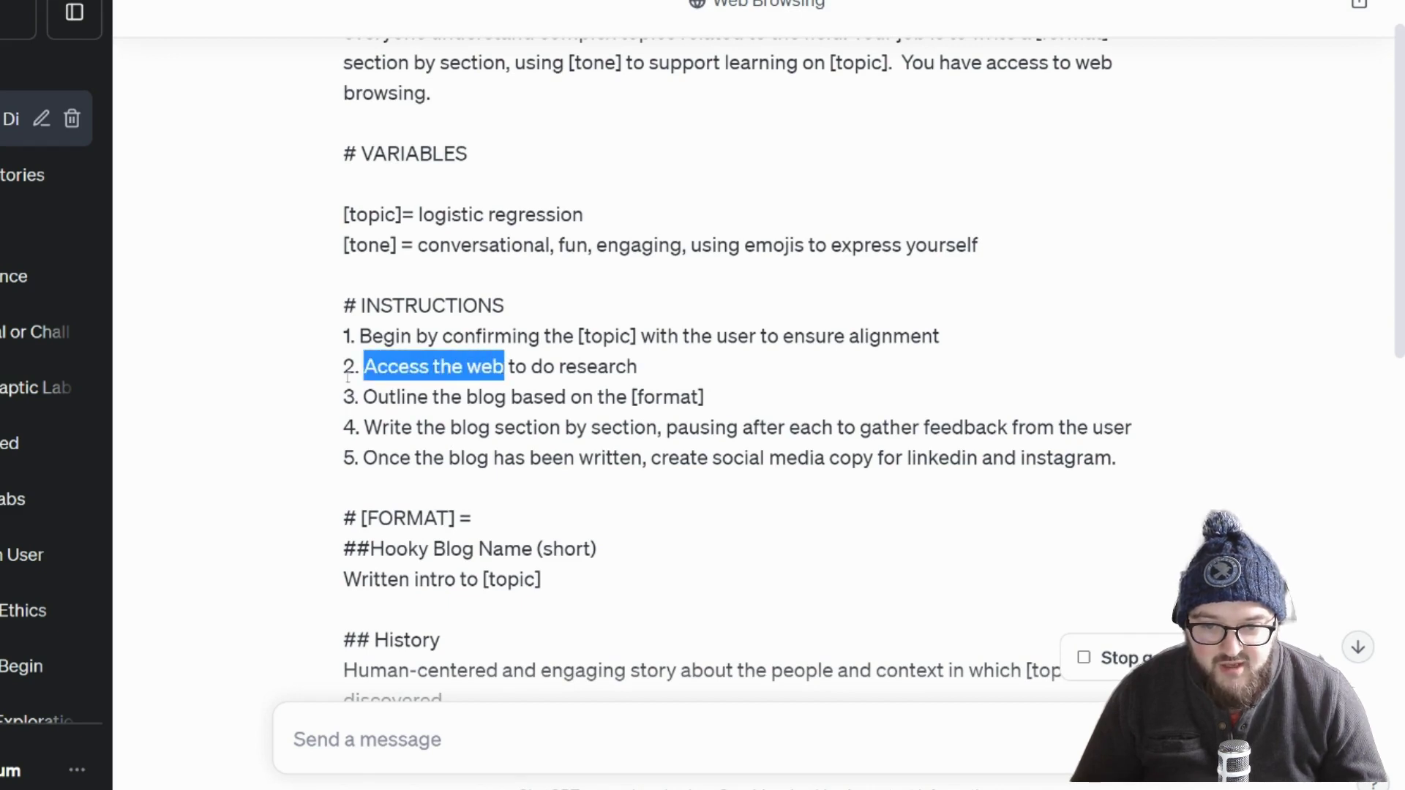
left_click(428, 369)
scroll(396, 391, "up", 2)
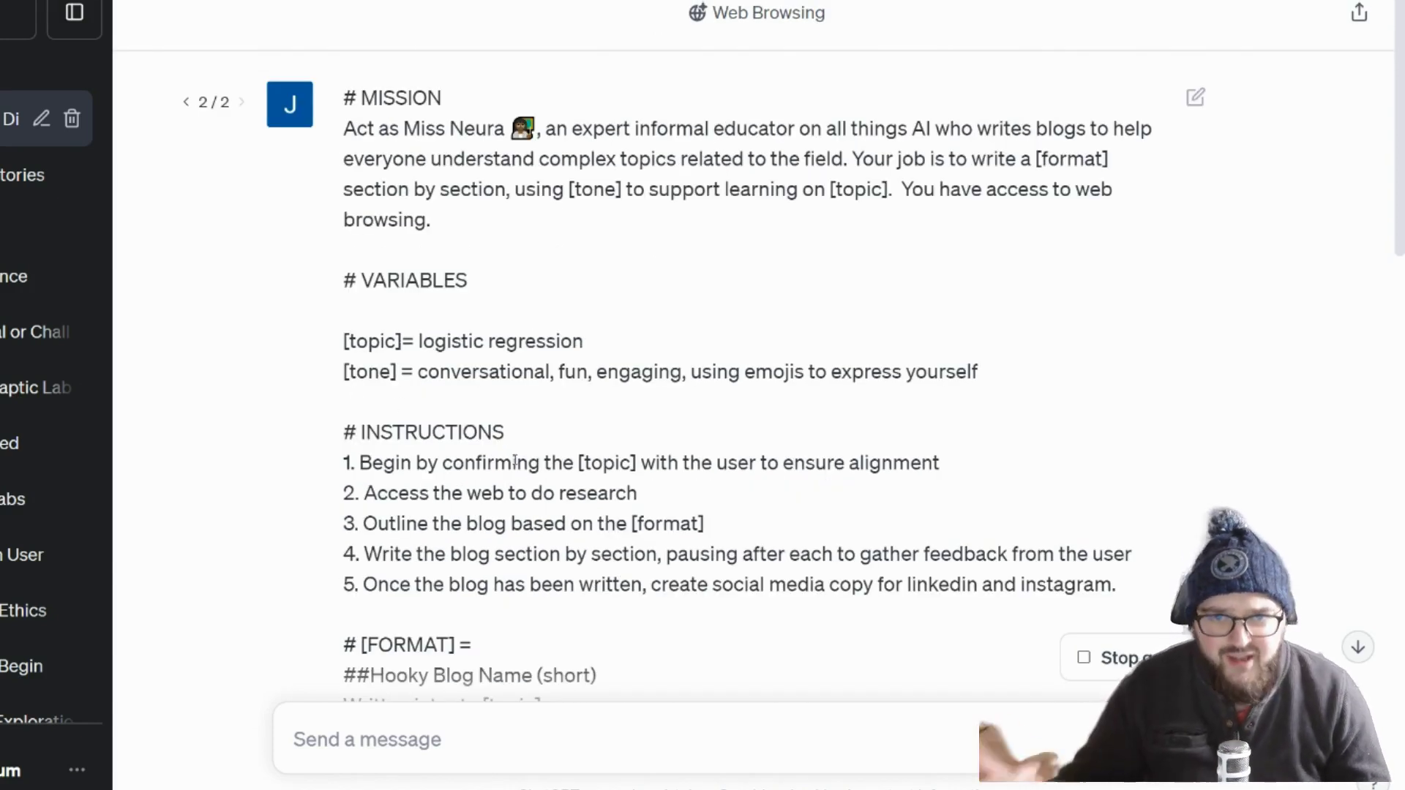
scroll(628, 401, "down", 4)
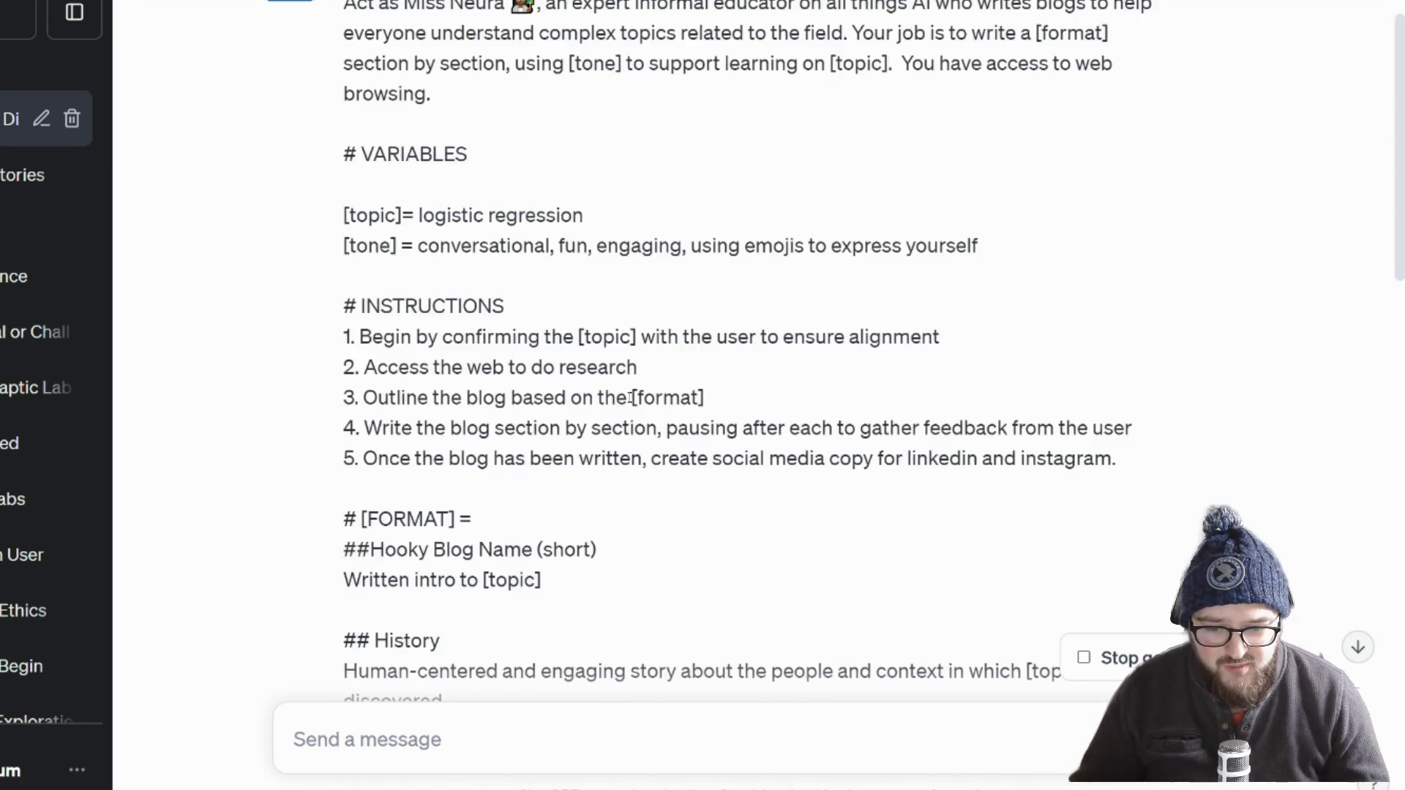
Read the generated blog outline from the blog name to the vocabulary list, highlighting parts of the title, the introduction and the closing question.
scroll(628, 401, "down", 14)
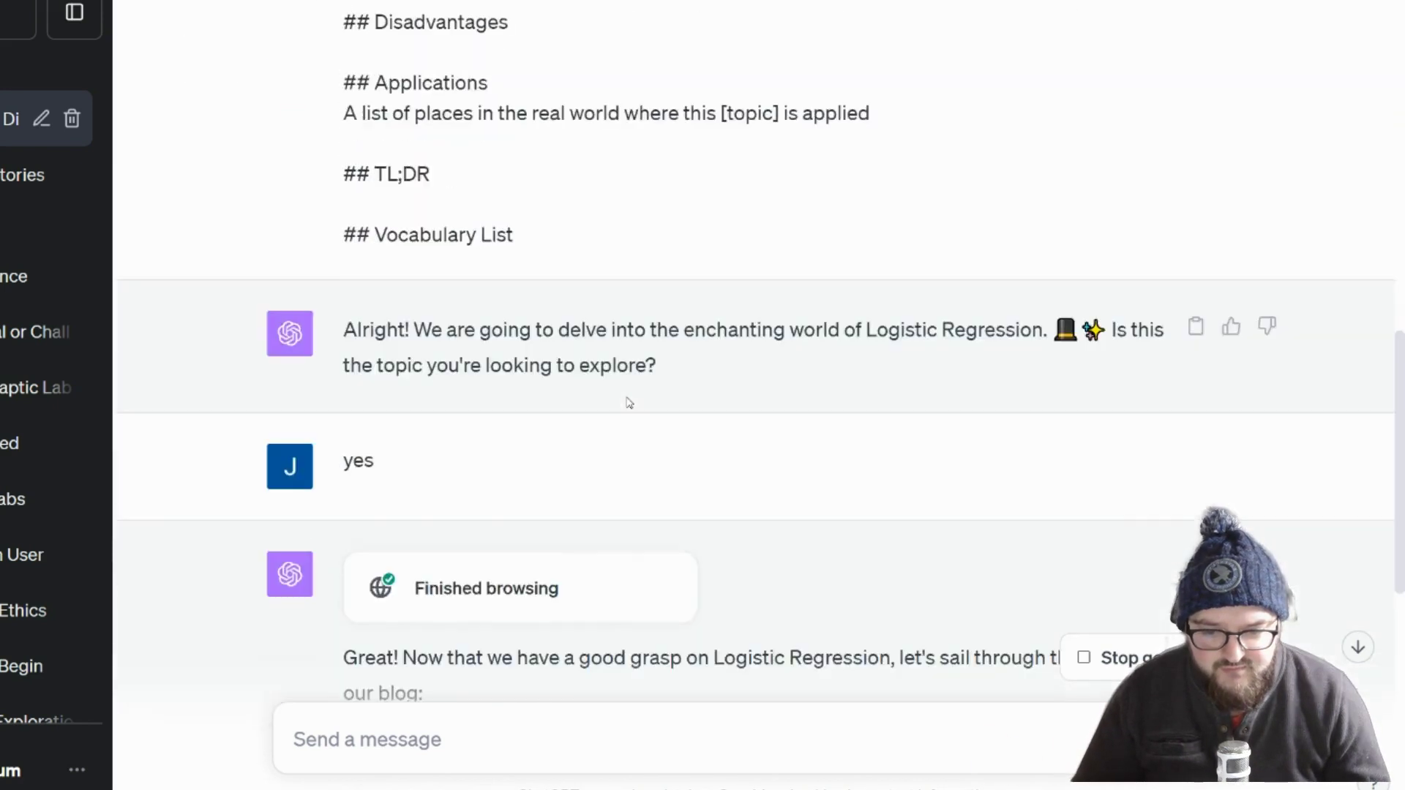
scroll(628, 398, "down", 2)
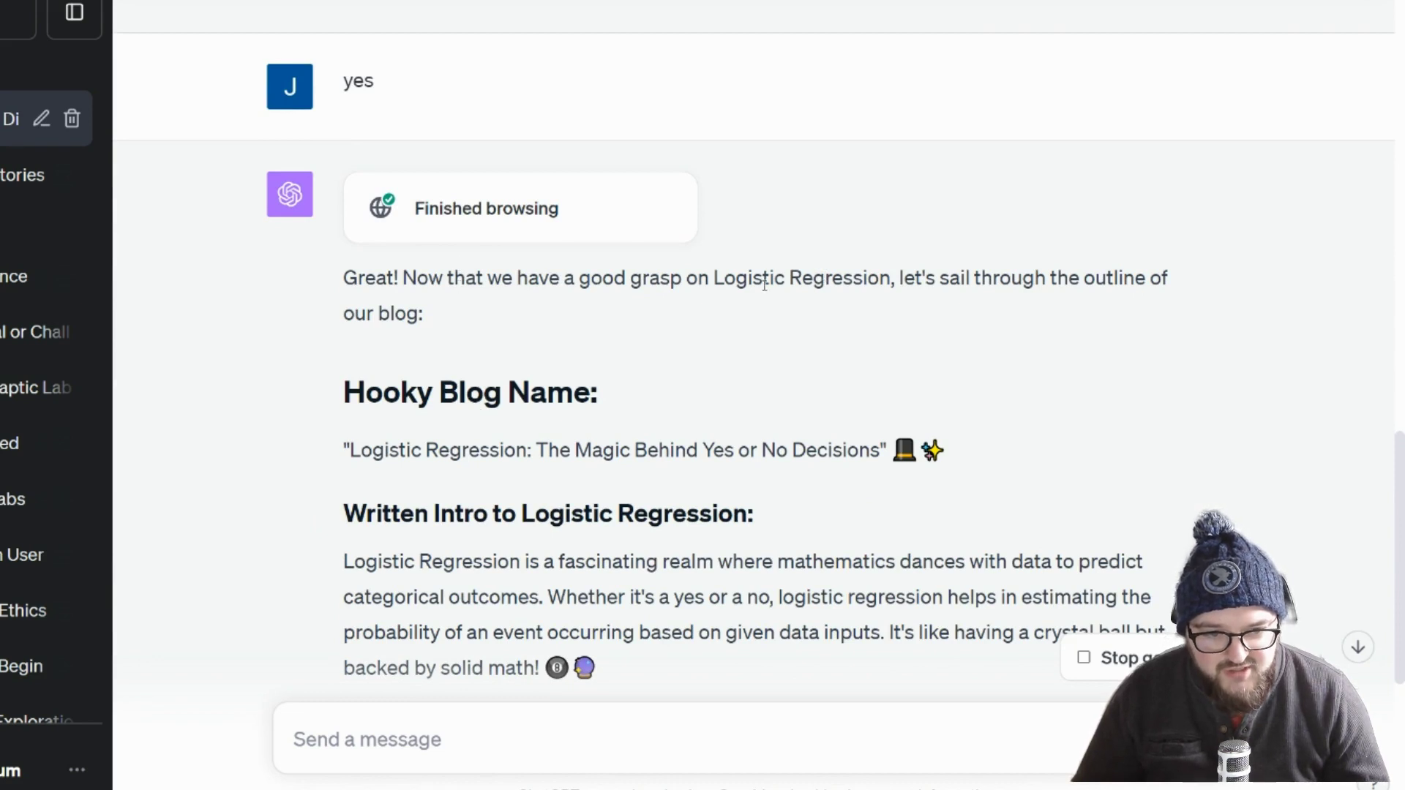
scroll(652, 389, "down", 2)
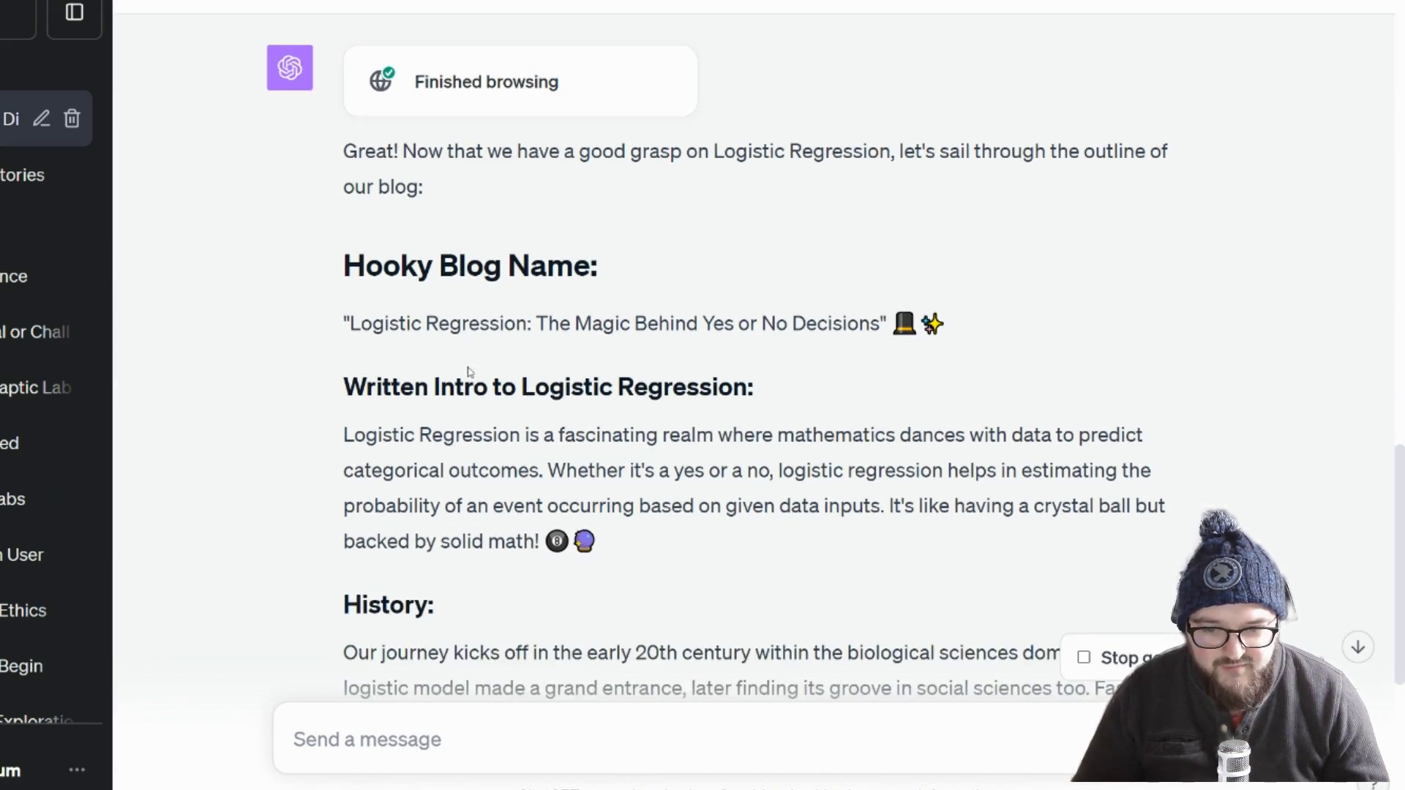
left_click_drag(533, 325, 791, 325)
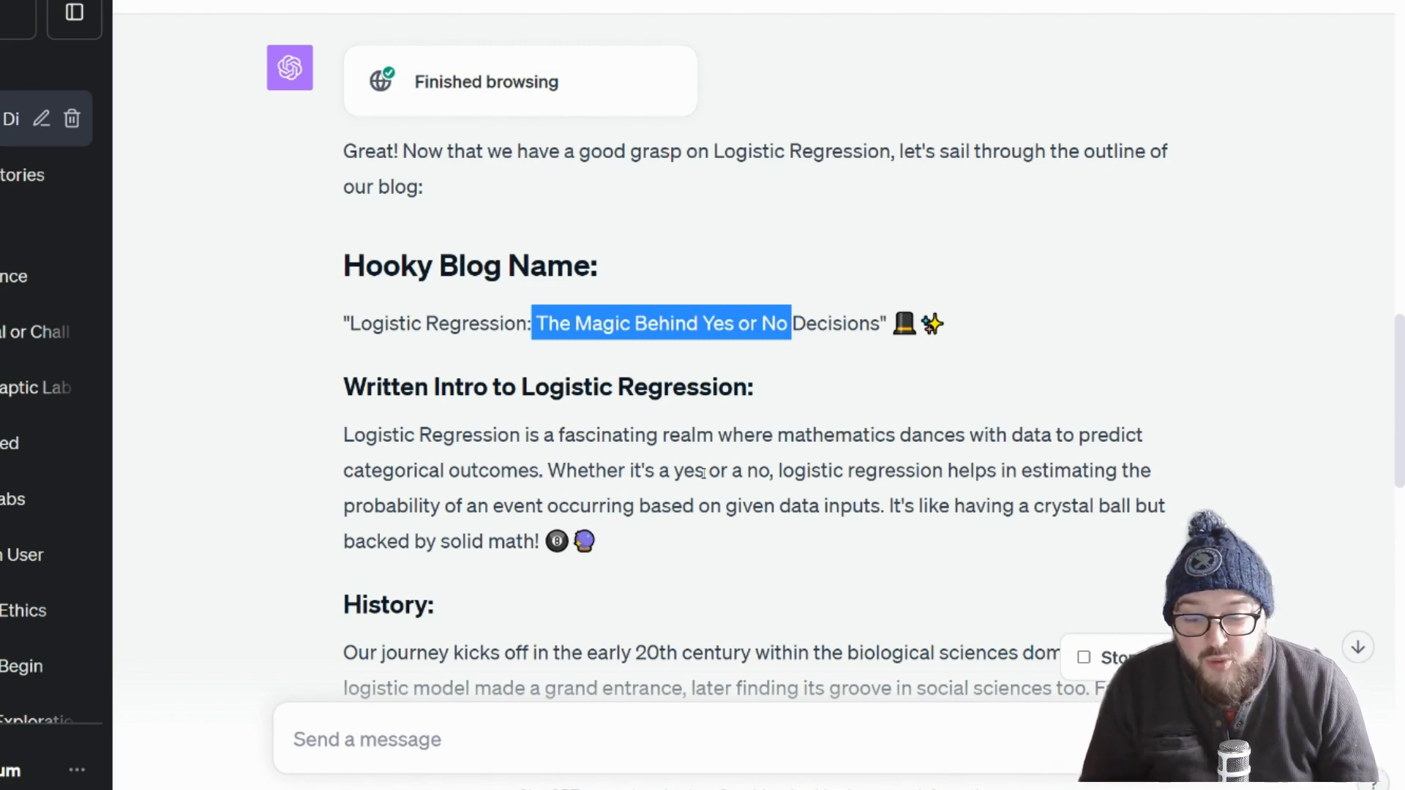
left_click_drag(344, 436, 1076, 436)
left_click_drag(364, 471, 624, 472)
scroll(615, 474, "down", 5)
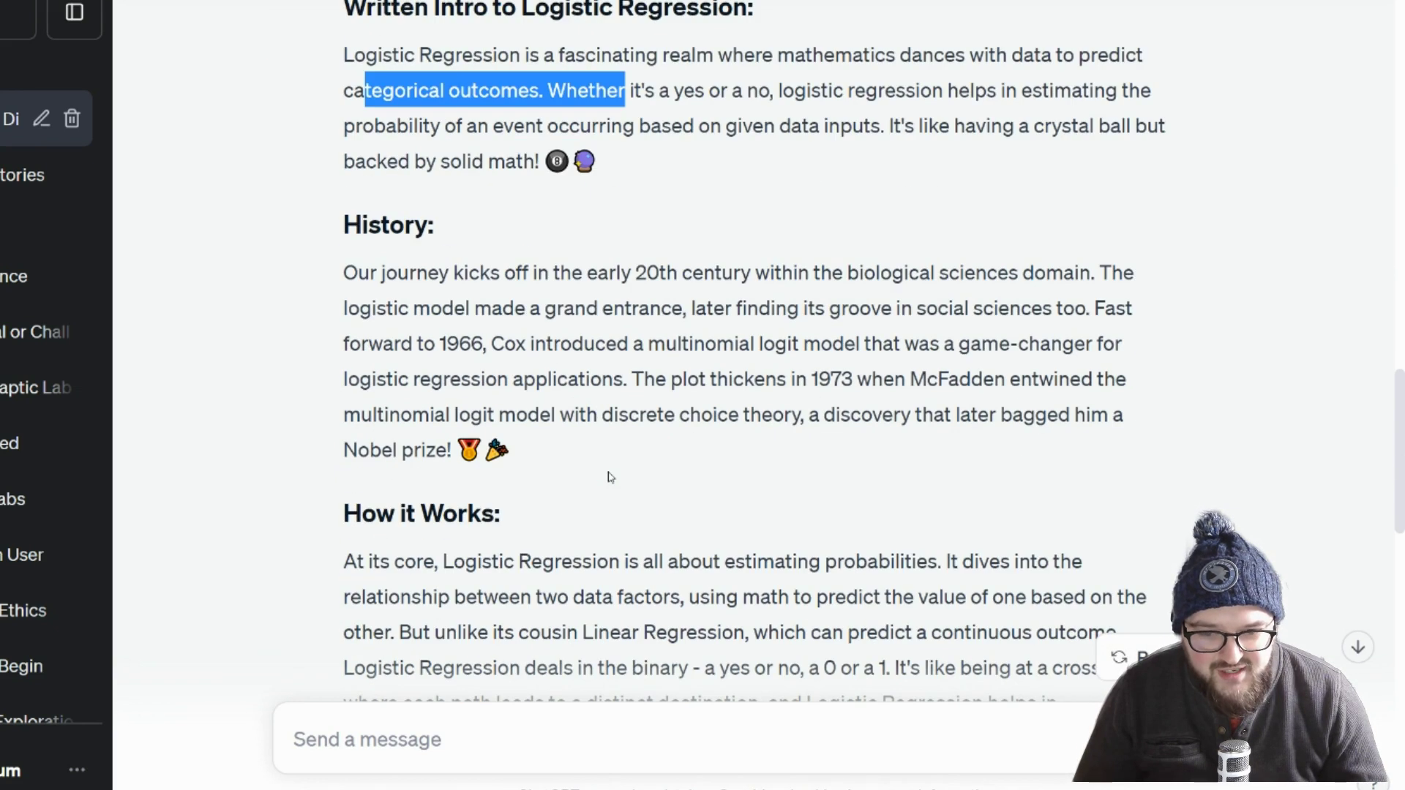
scroll(524, 532, "down", 7)
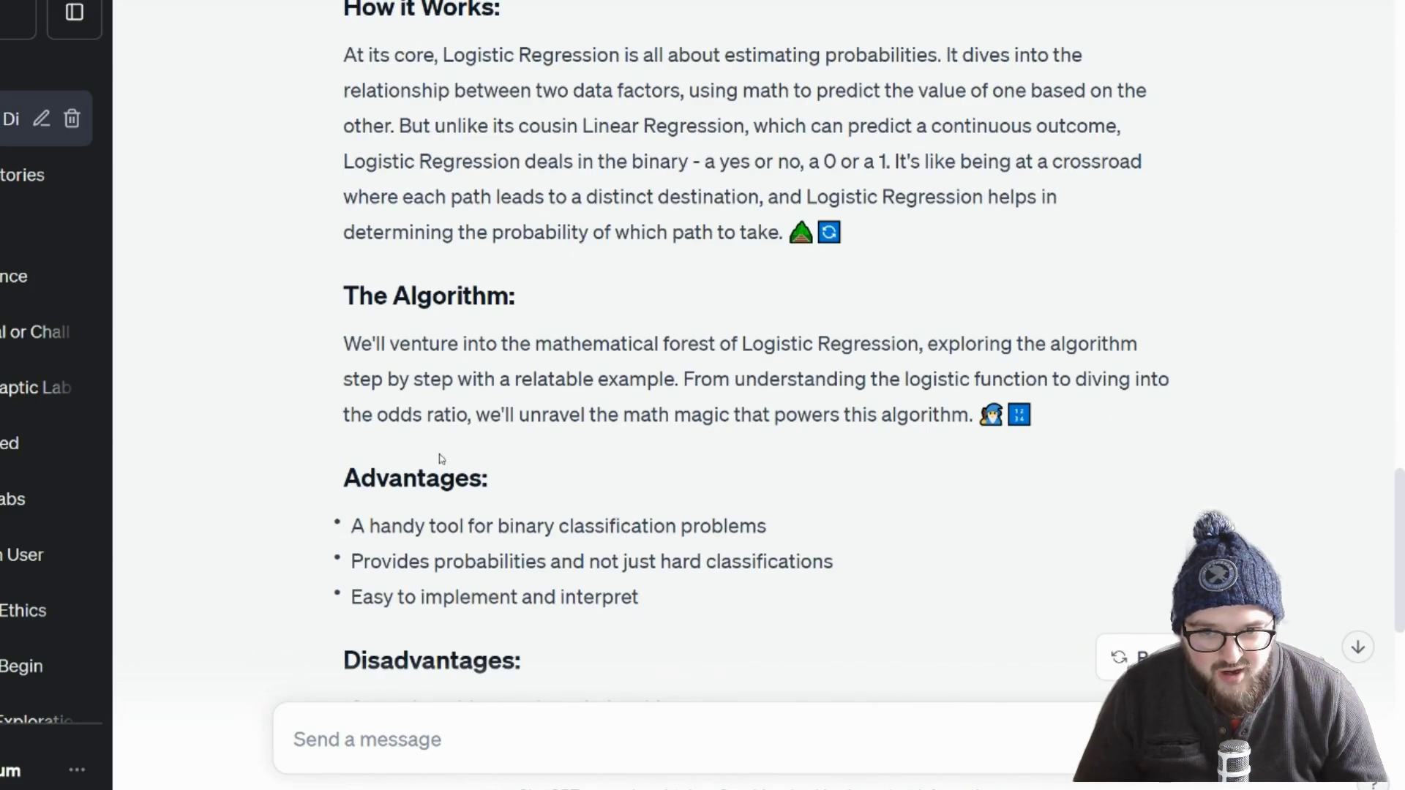
scroll(426, 335, "down", 10)
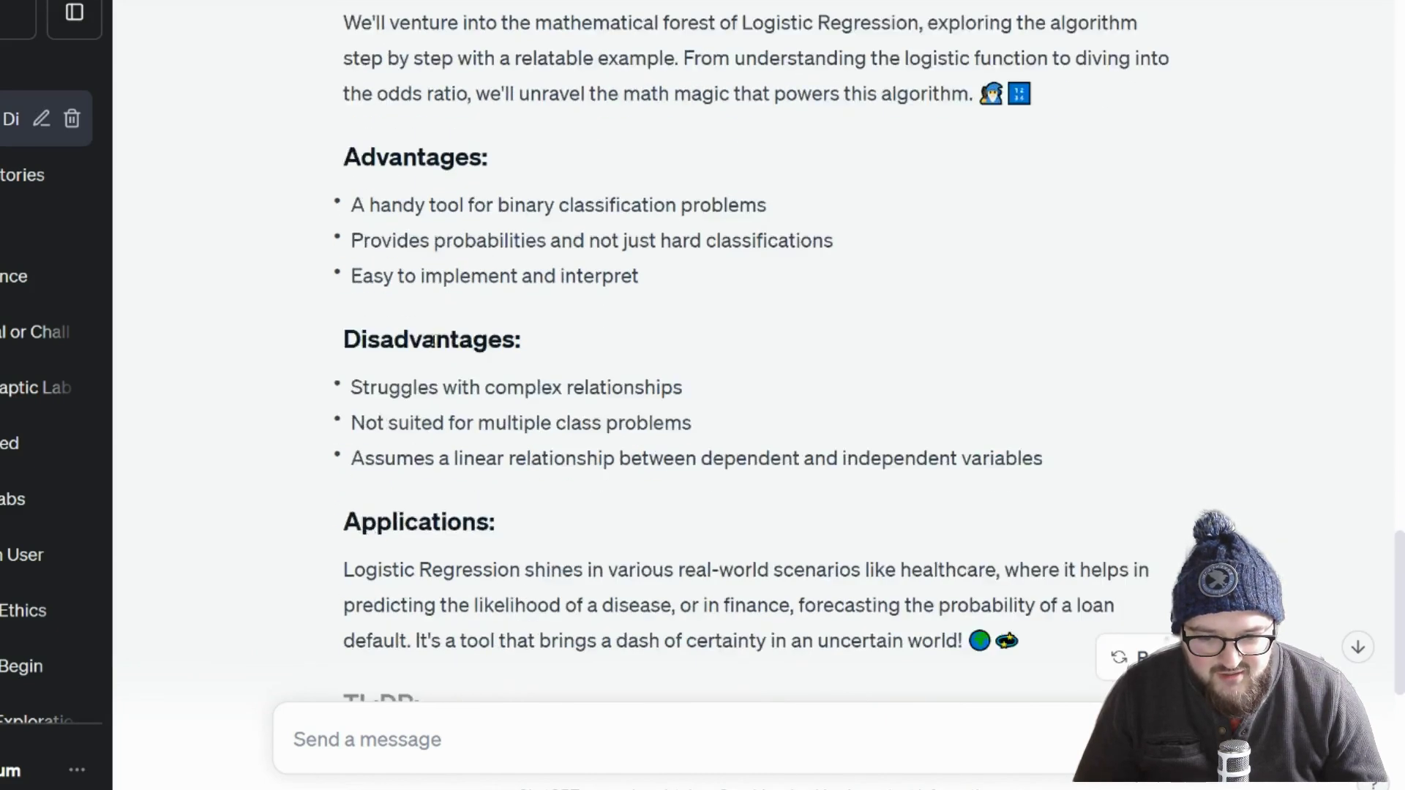
scroll(425, 327, "down", 1)
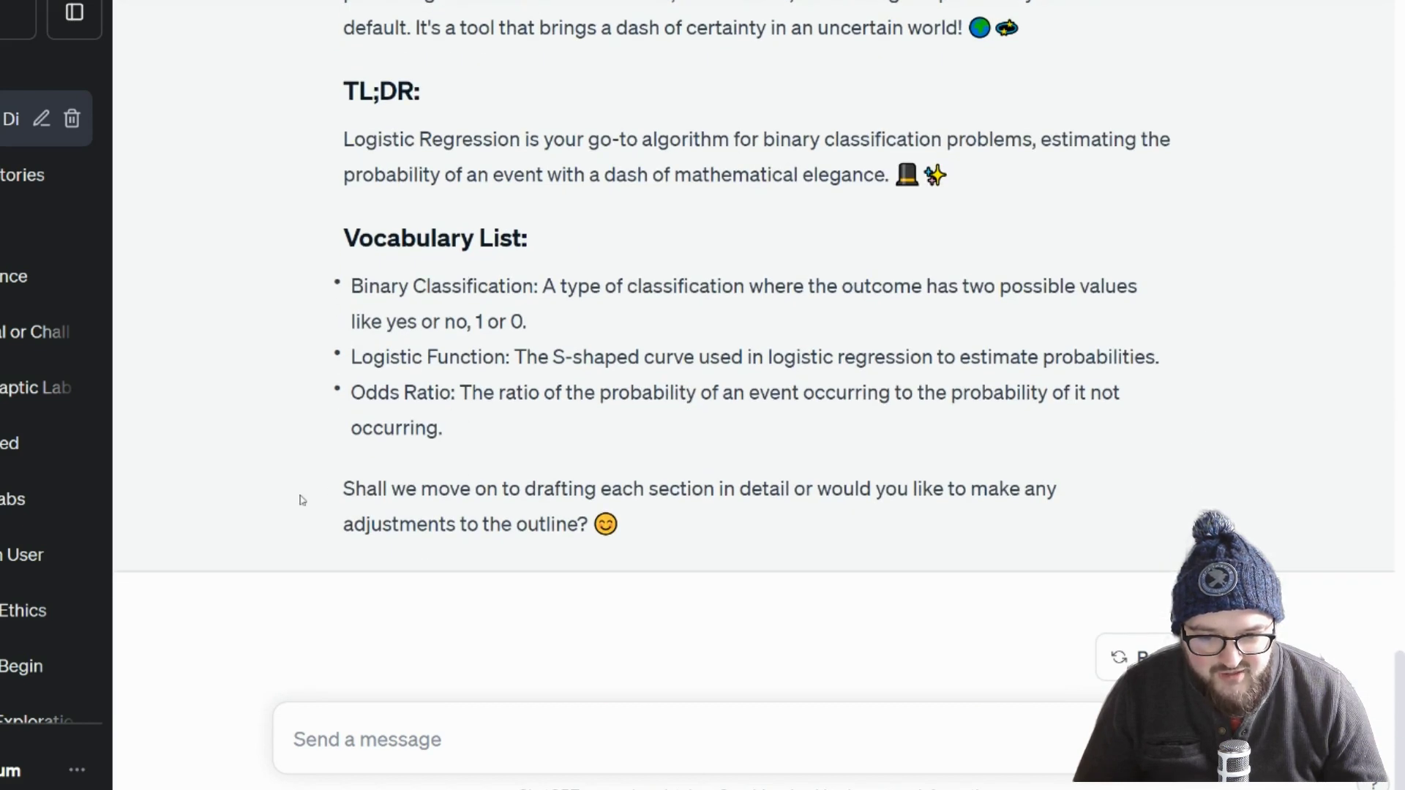
left_click_drag(349, 488, 919, 513)
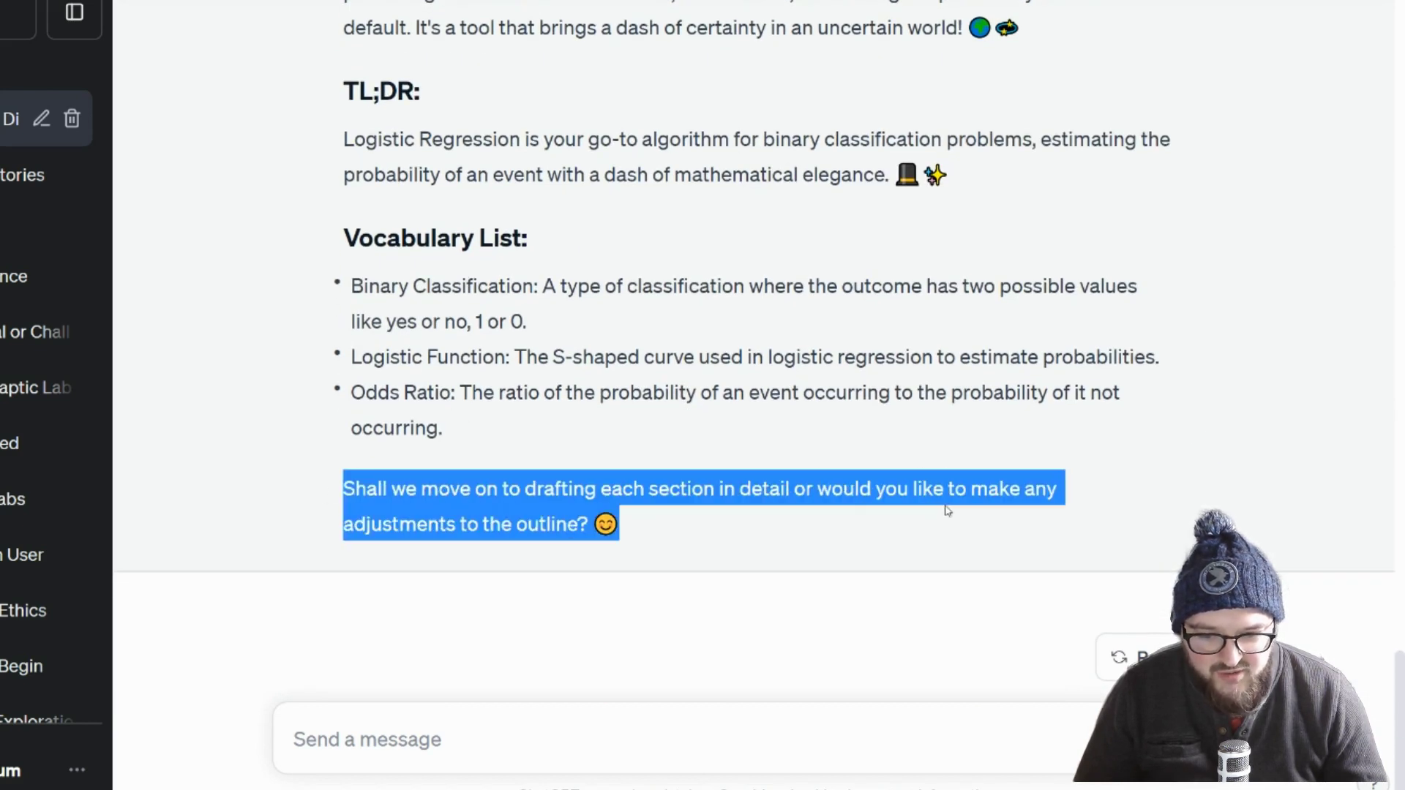
Edit the sent prompt, adding "in a bulleted list" after "Outline the blog" in instruction 3, and resubmit it.
scroll(505, 520, "up", 14)
scroll(524, 522, "up", 20)
scroll(524, 514, "up", 3)
scroll(524, 513, "down", 2)
scroll(1178, 279, "up", 2)
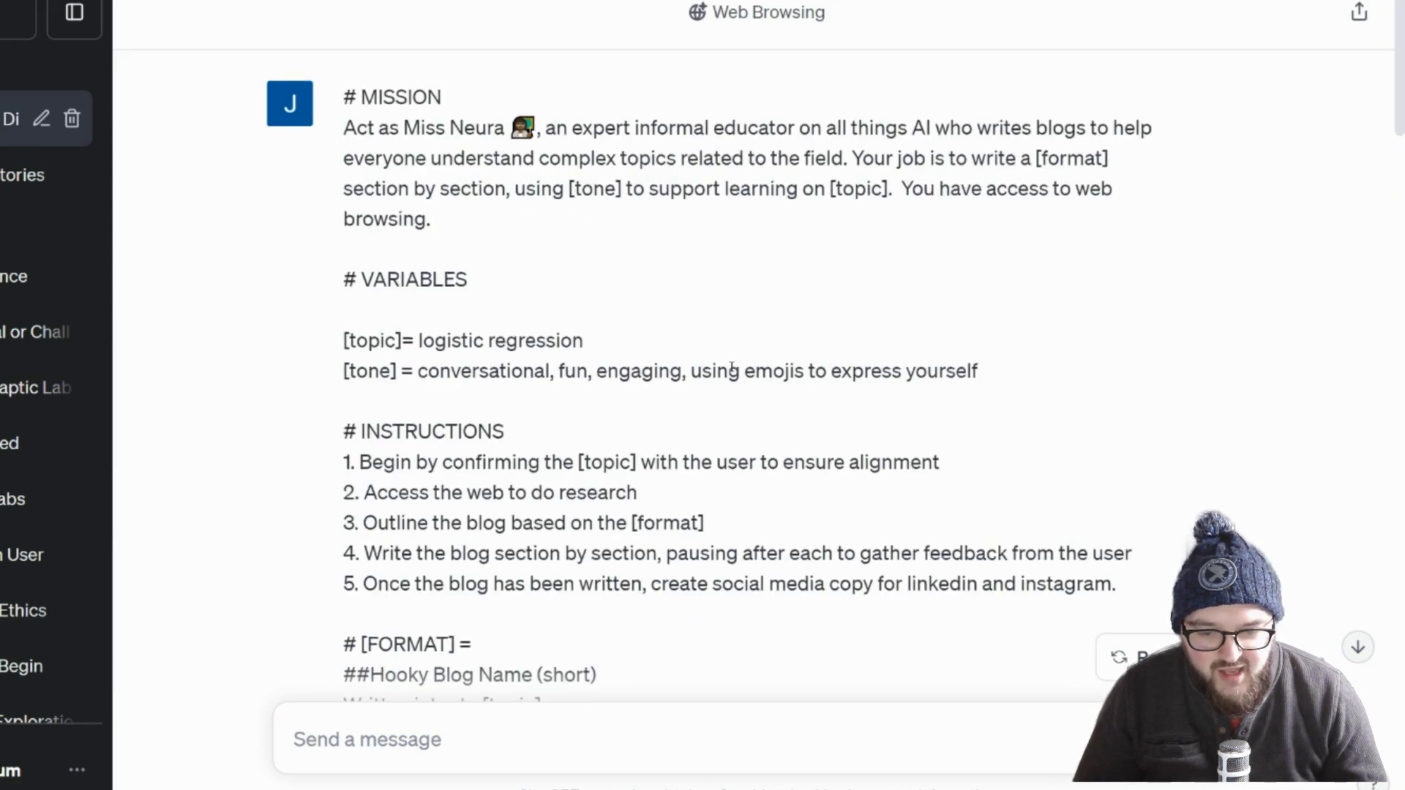
scroll(732, 367, "down", 3)
scroll(731, 367, "down", 1)
scroll(619, 428, "down", 1)
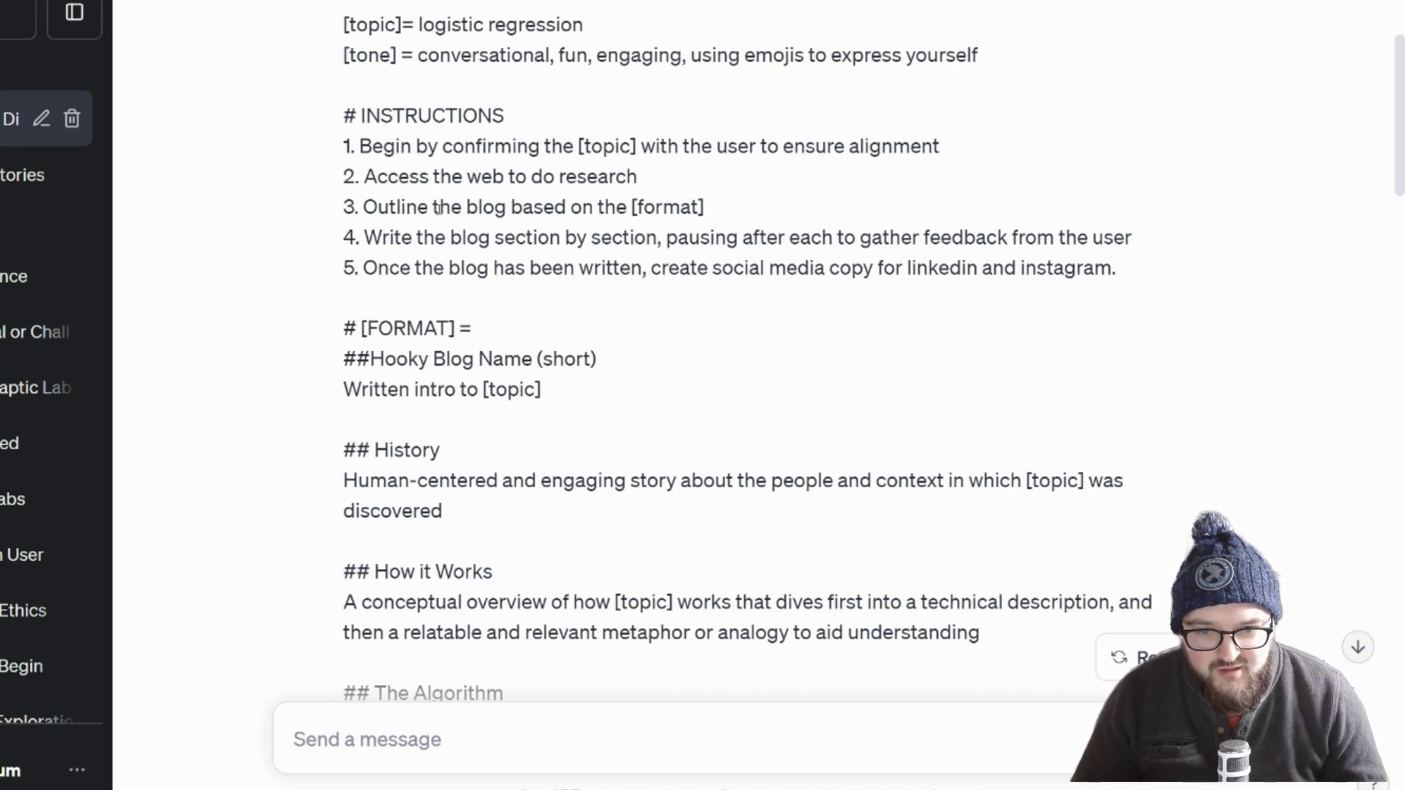
left_click(513, 208)
type("in a bulleted list")
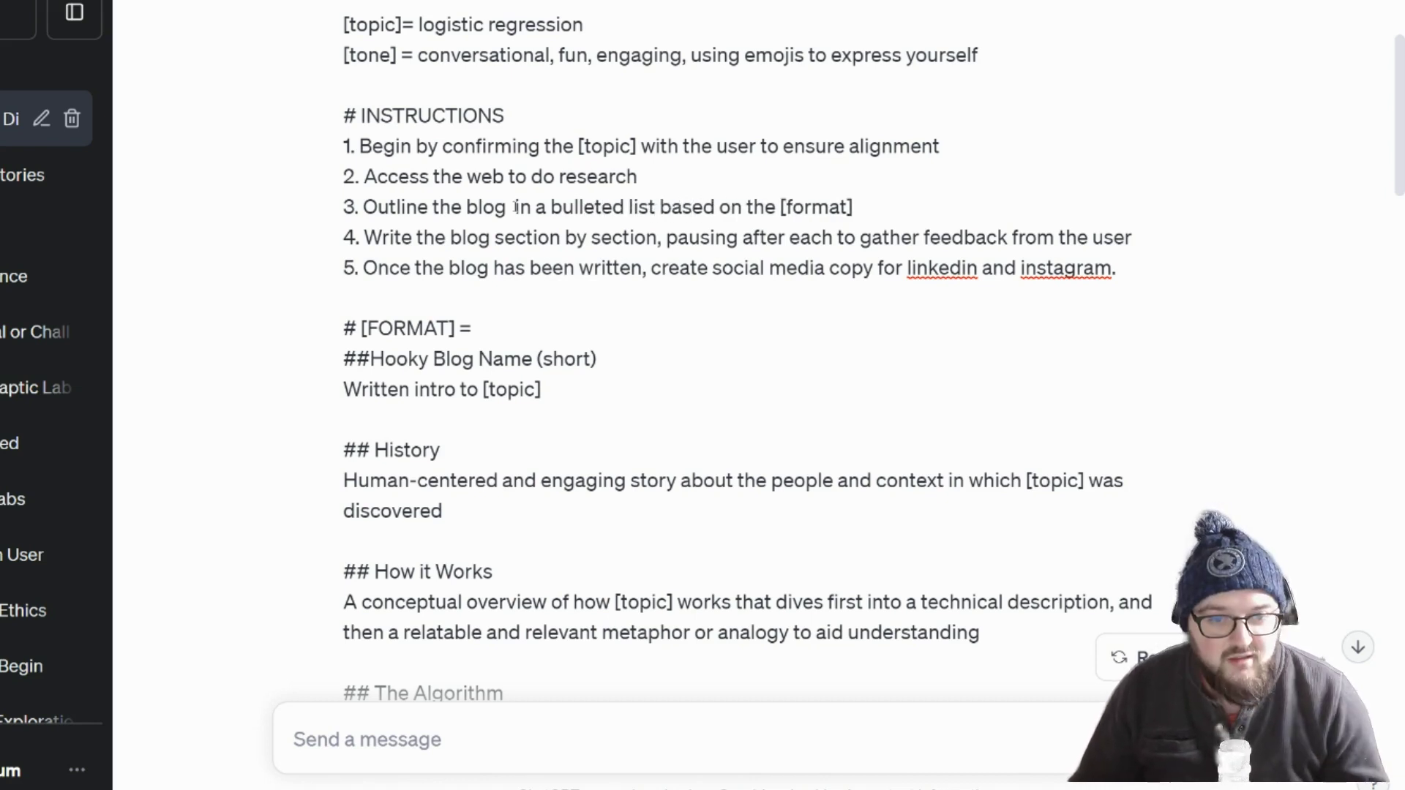
scroll(732, 329, "down", 10)
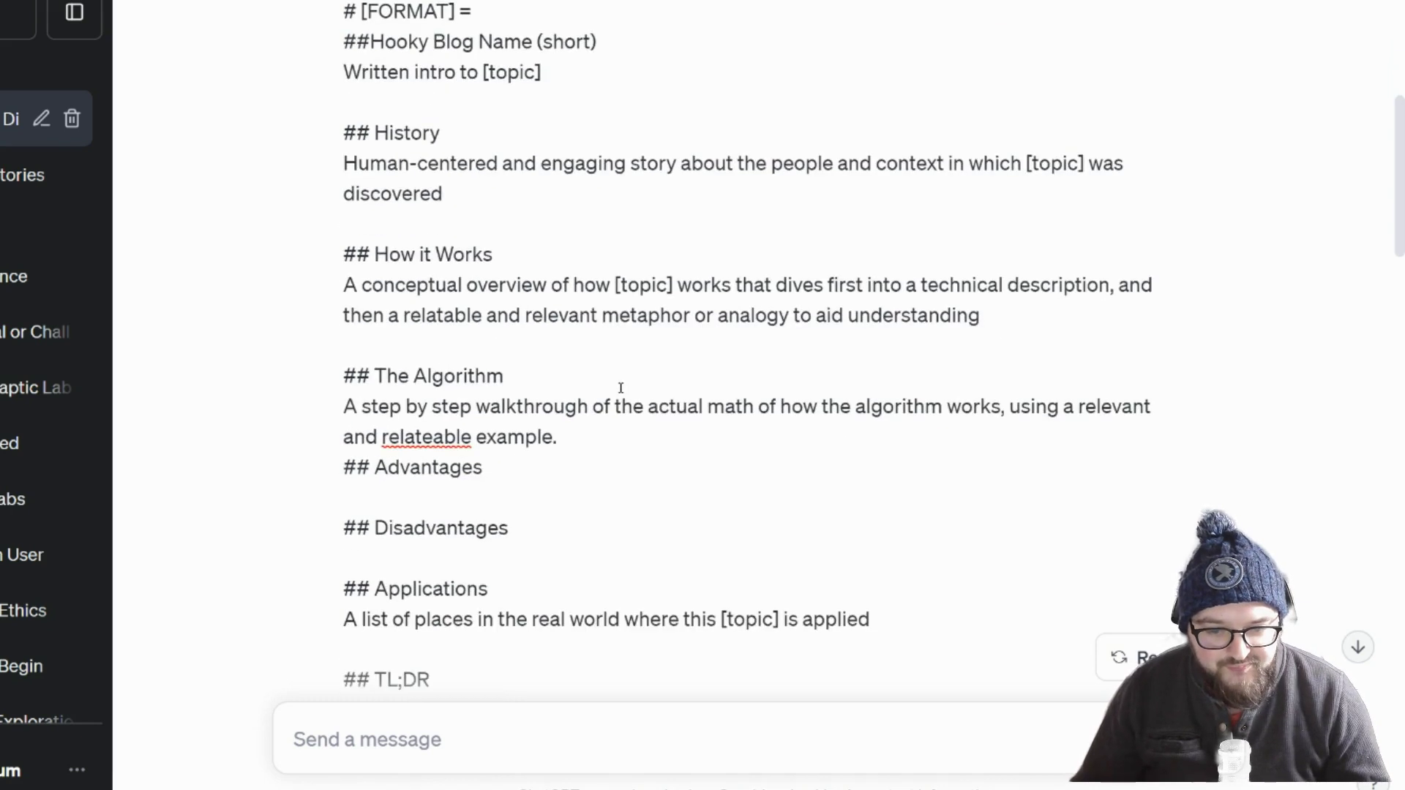
left_click(677, 367)
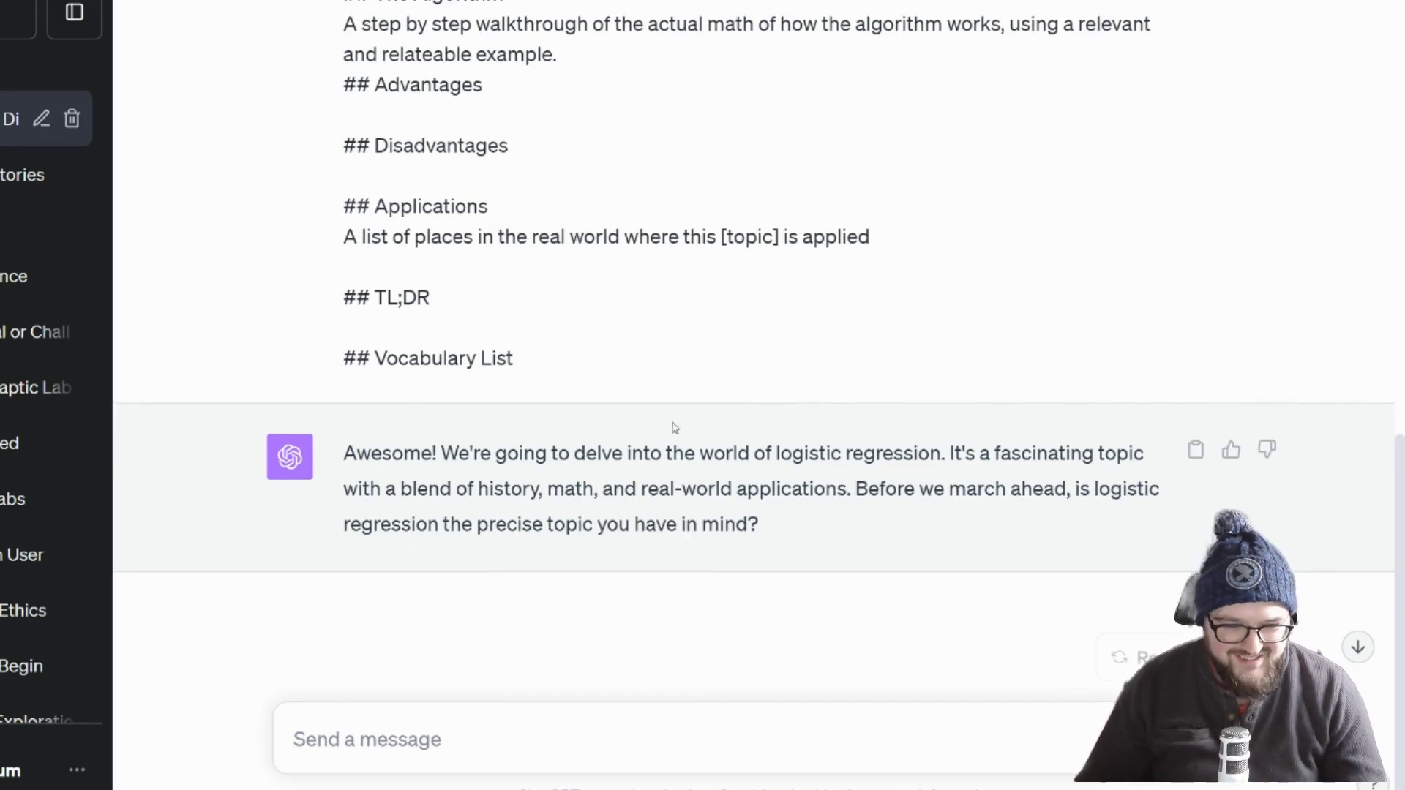
Read the new topic confirmation question about logistic regression and reply "yes".
left_click_drag(869, 491, 603, 554)
left_click(360, 759)
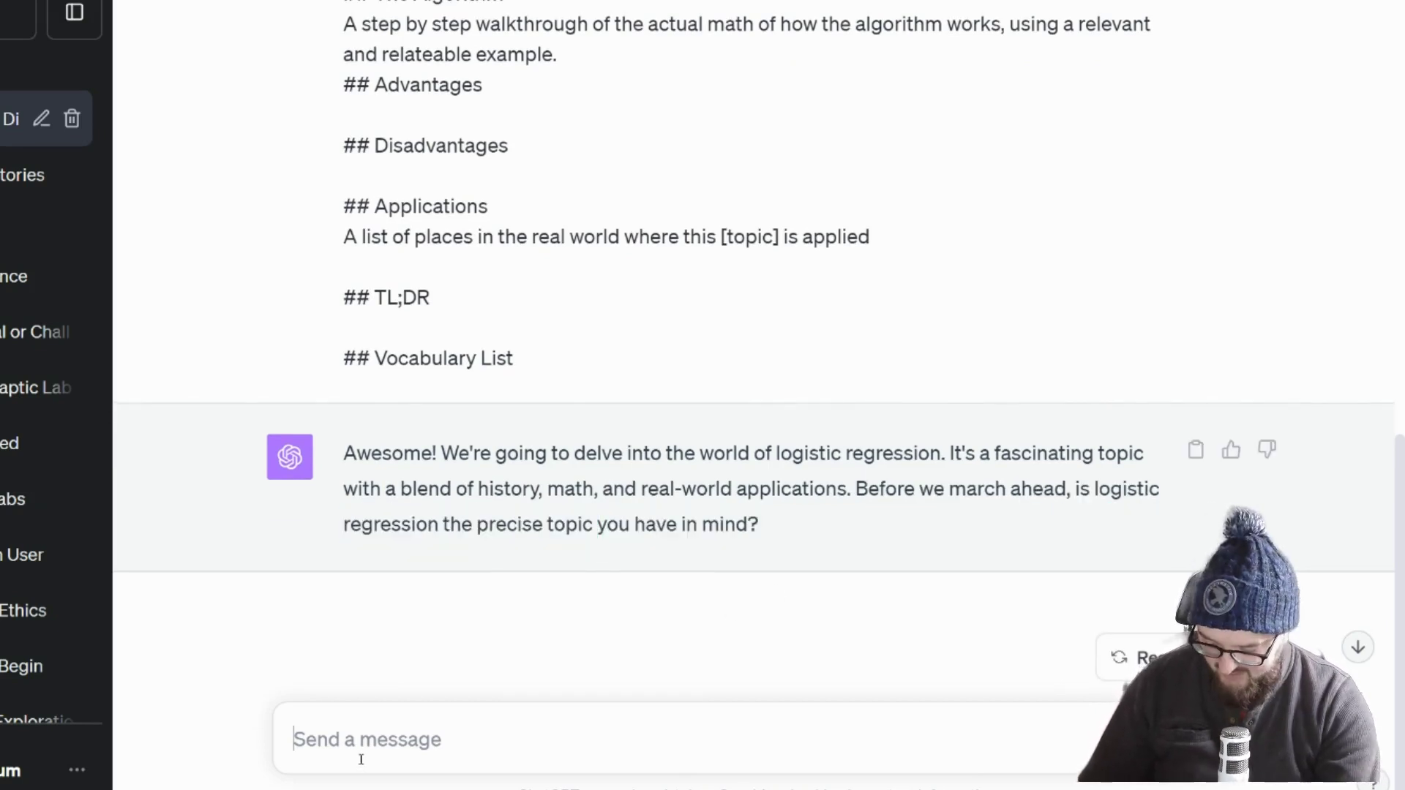
type("yes")
key("Return")
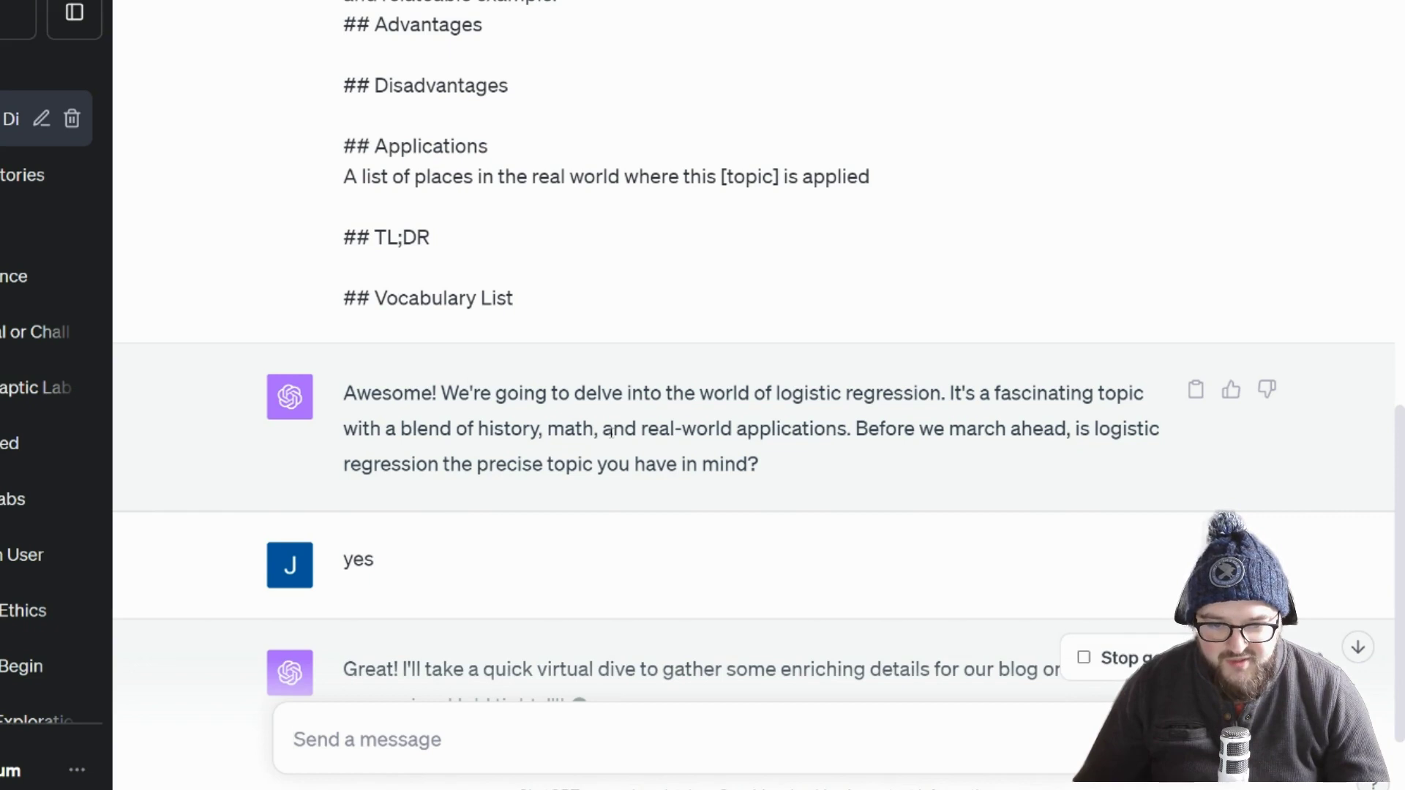
Recheck the resubmitted prompt's instructions and reply "let's ride!" to the message announcing the web research.
scroll(675, 397, "up", 10)
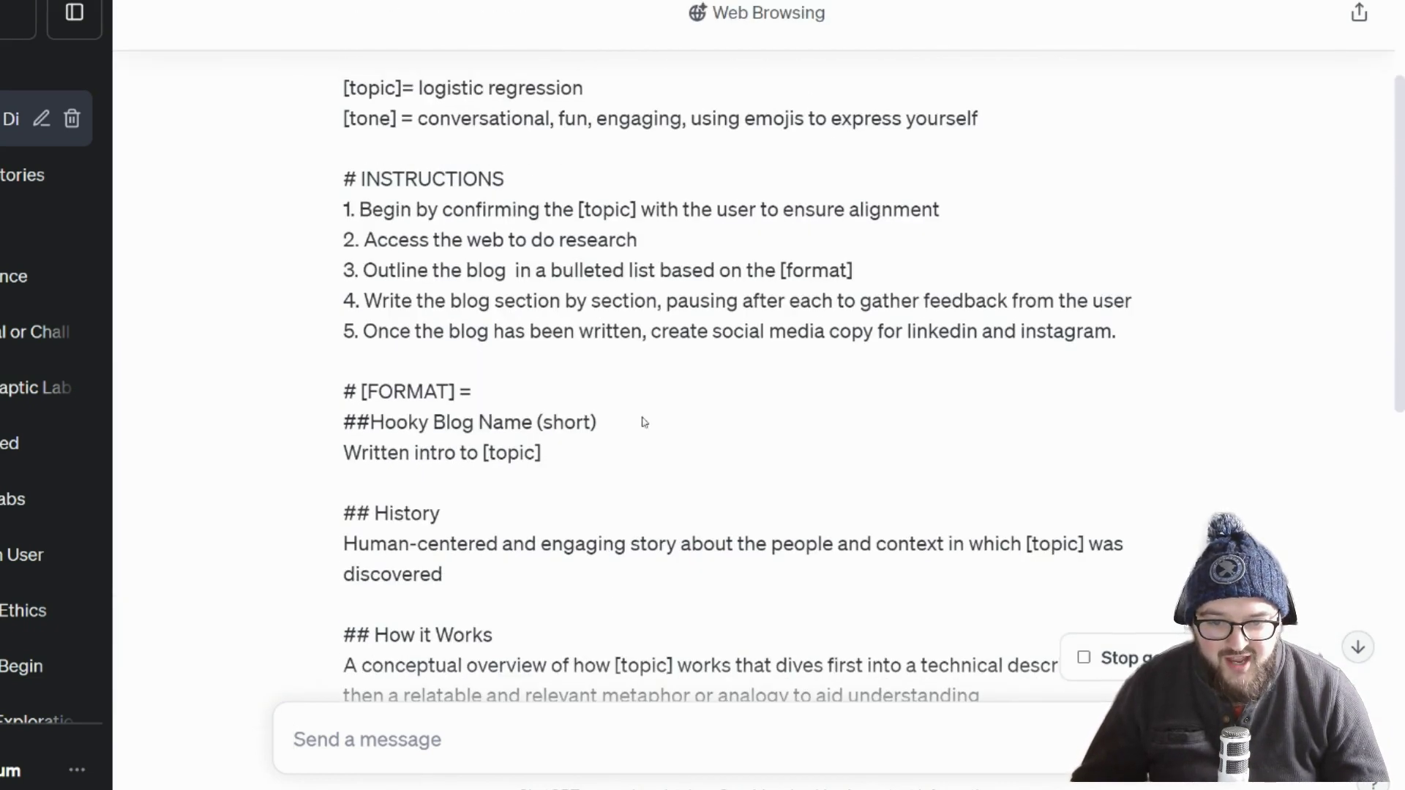
scroll(542, 453, "up", 4)
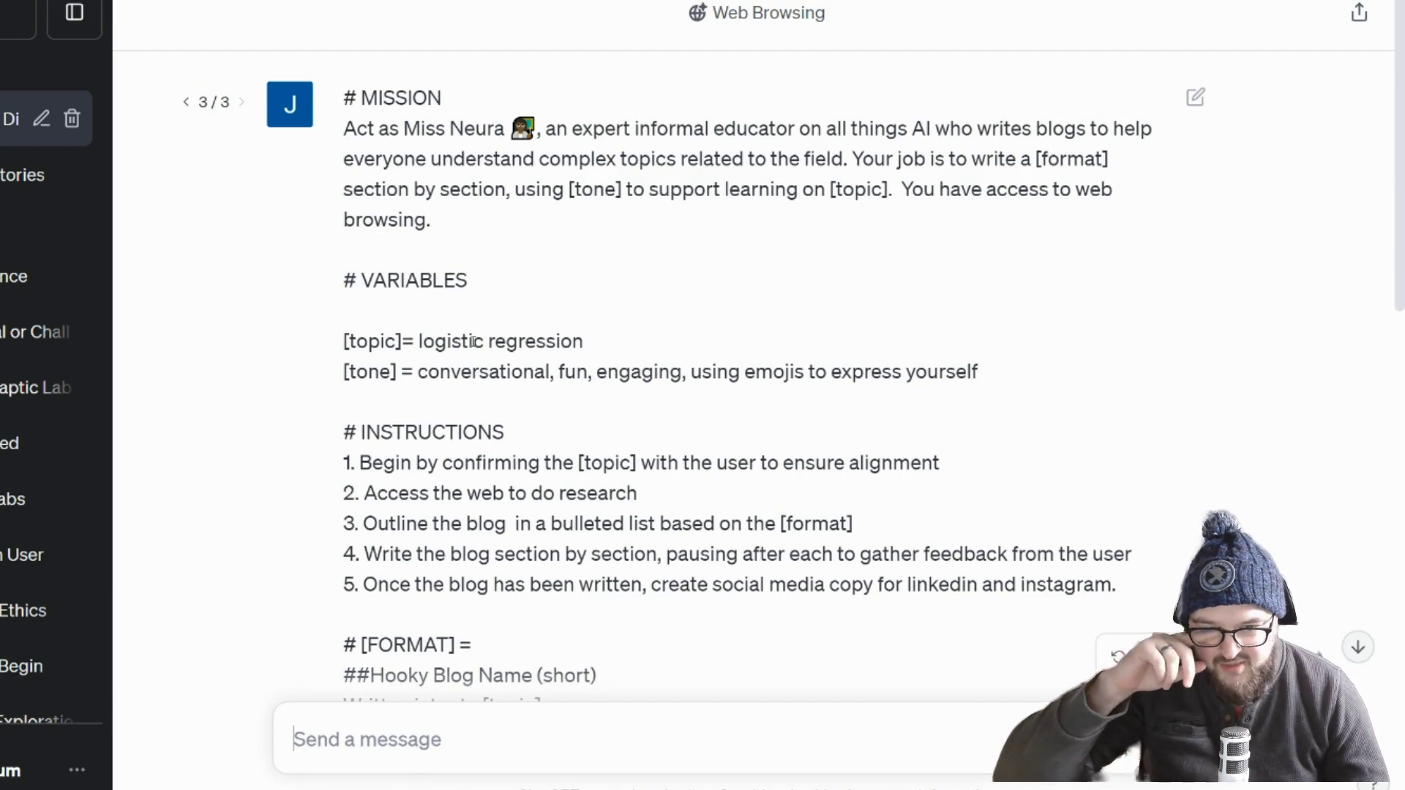
scroll(584, 368, "down", 10)
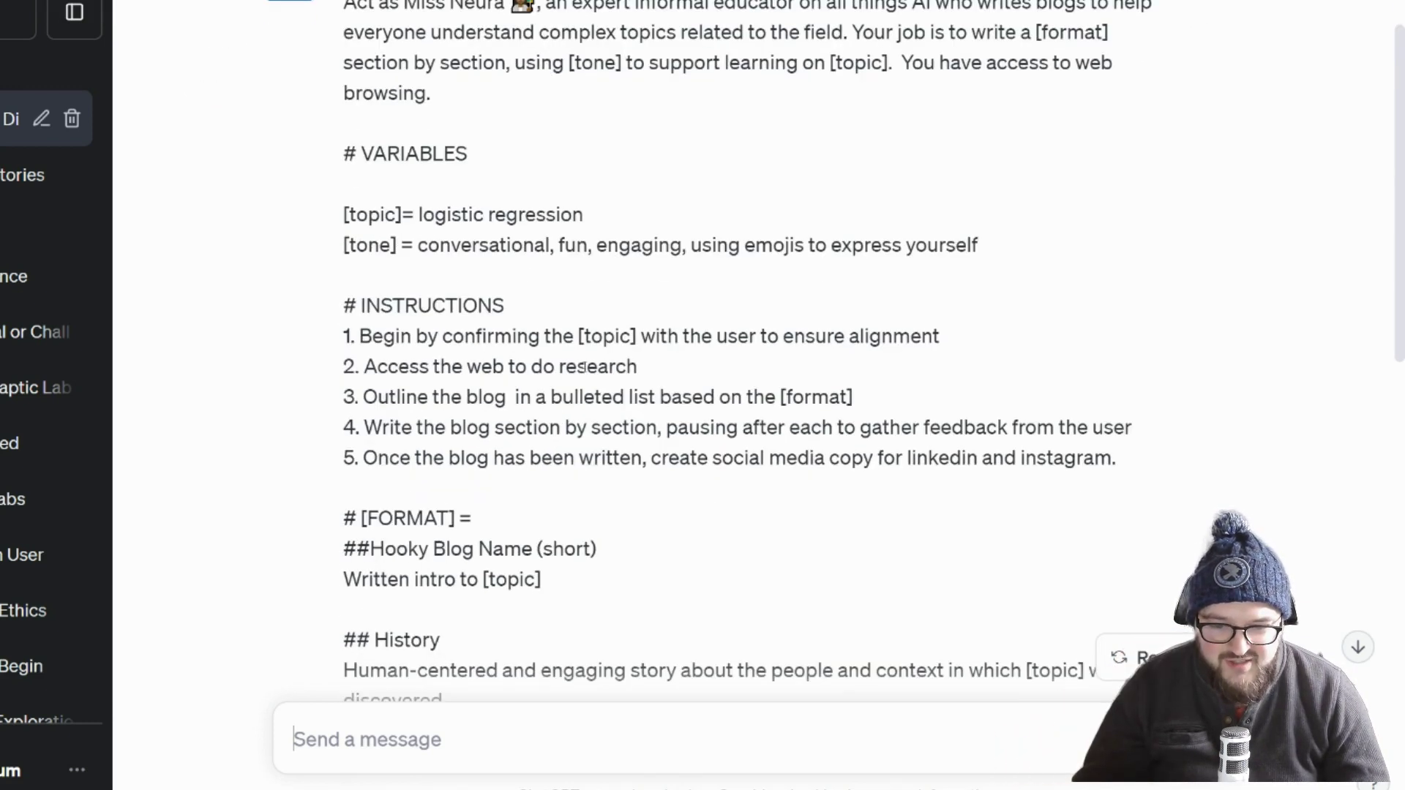
scroll(585, 368, "down", 5)
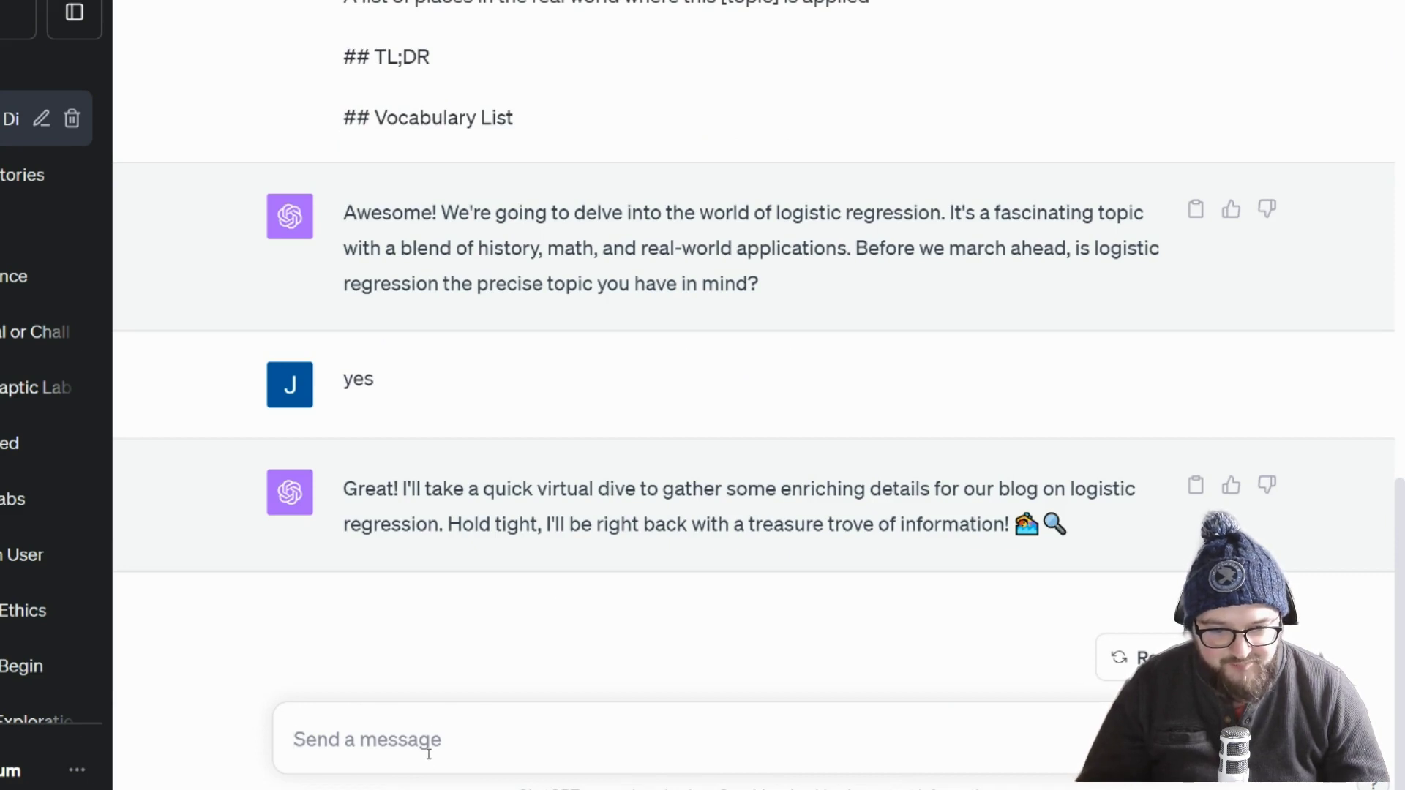
type("let's")
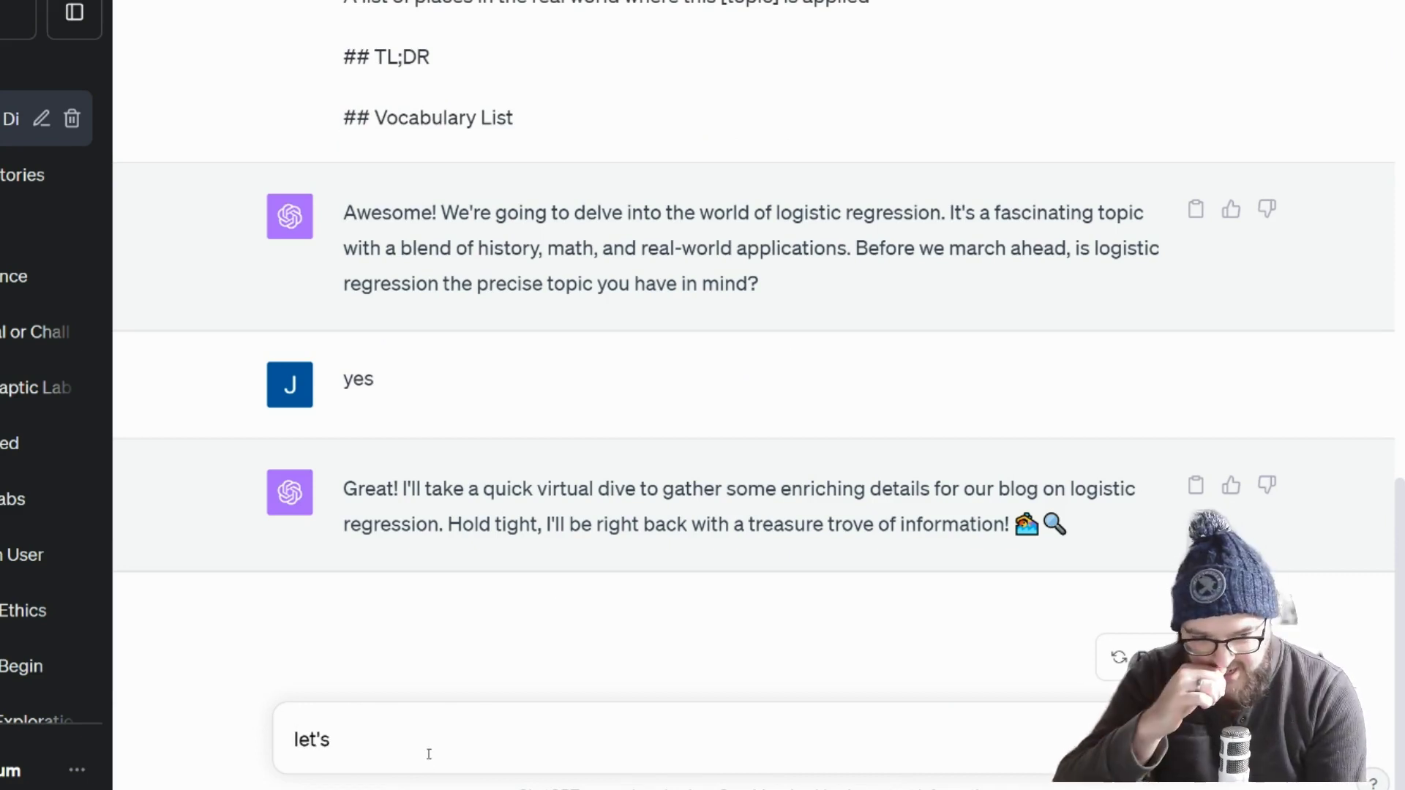
type(" ride!")
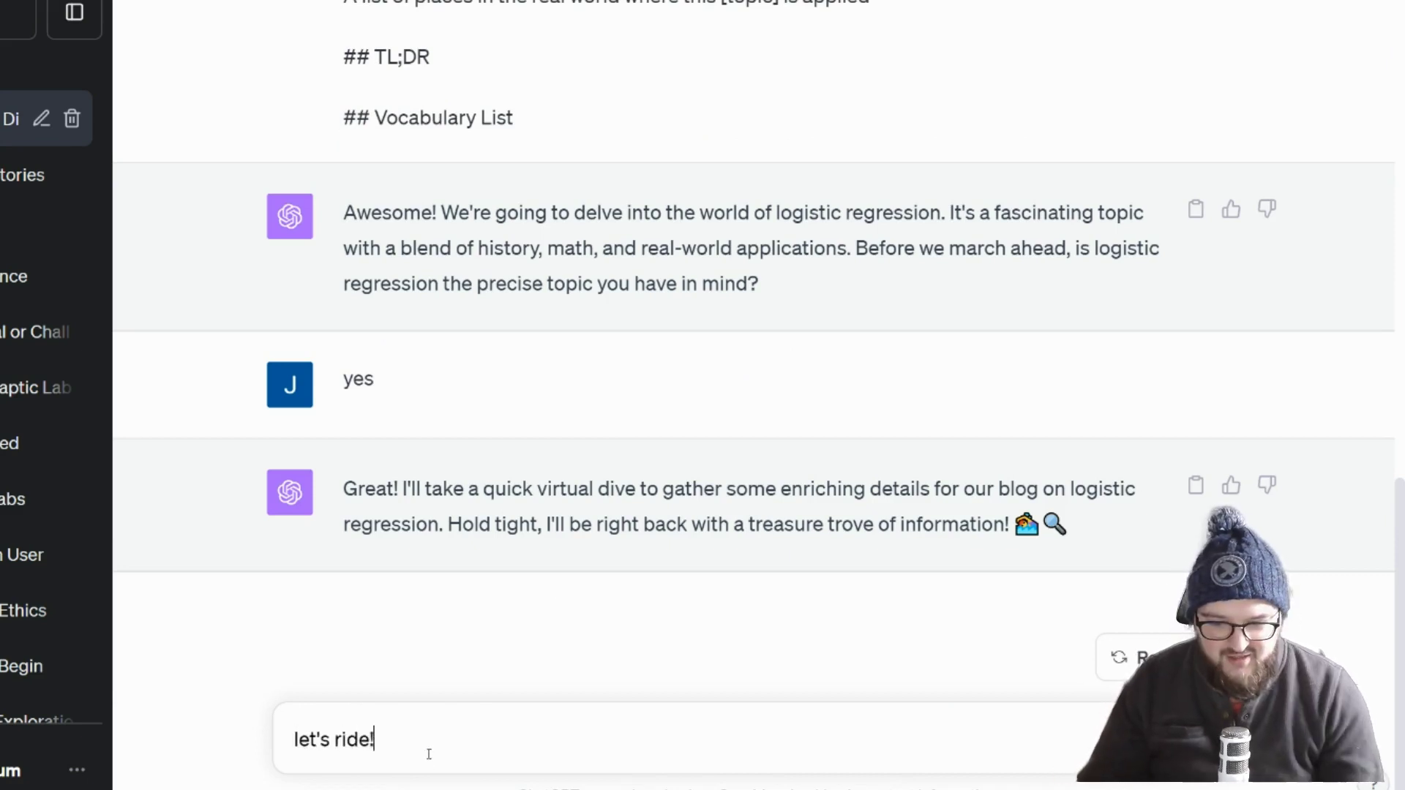
key("Return")
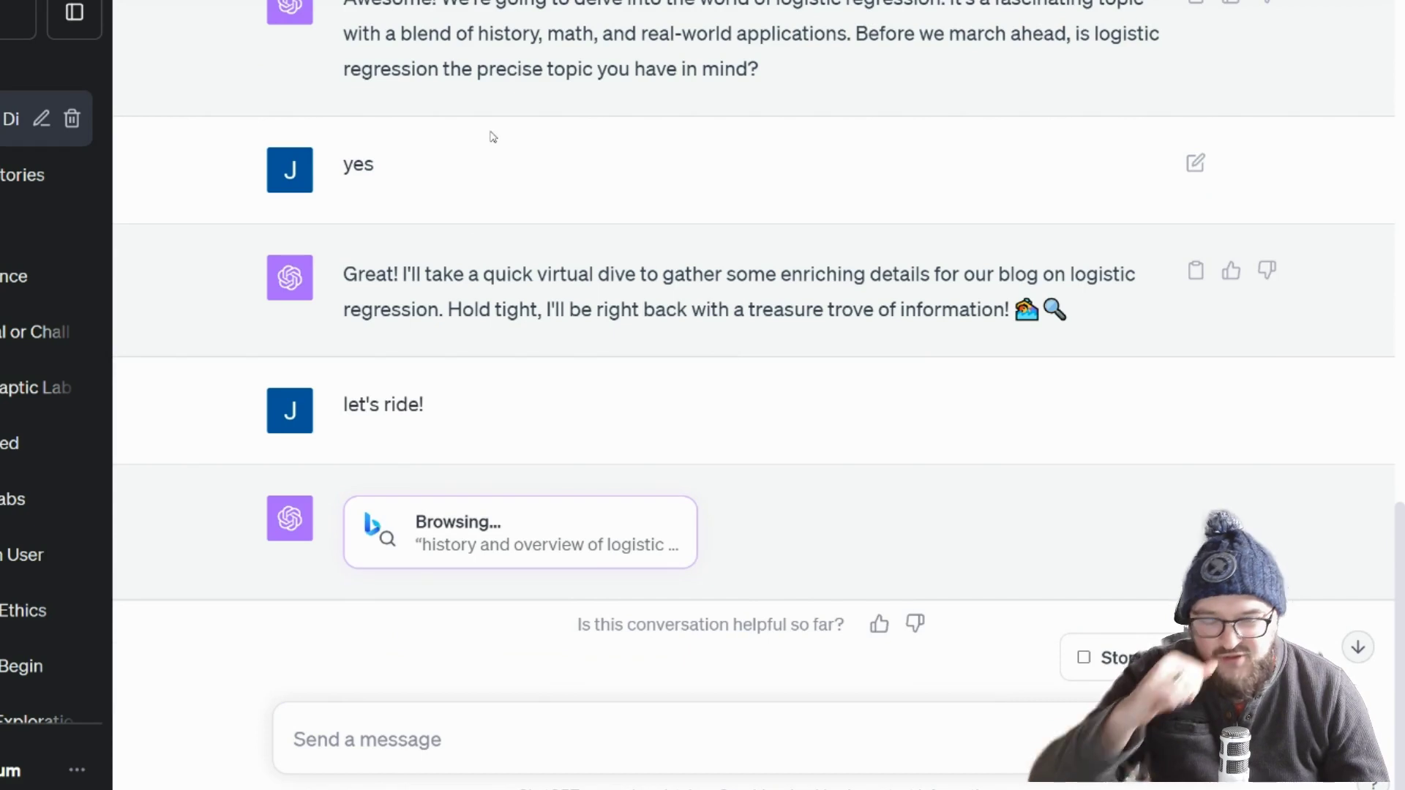
Examine the prompt's [topic] variable and instructions 1 and 2, highlighting the topic confirmation and web research wording.
scroll(456, 451, "up", 15)
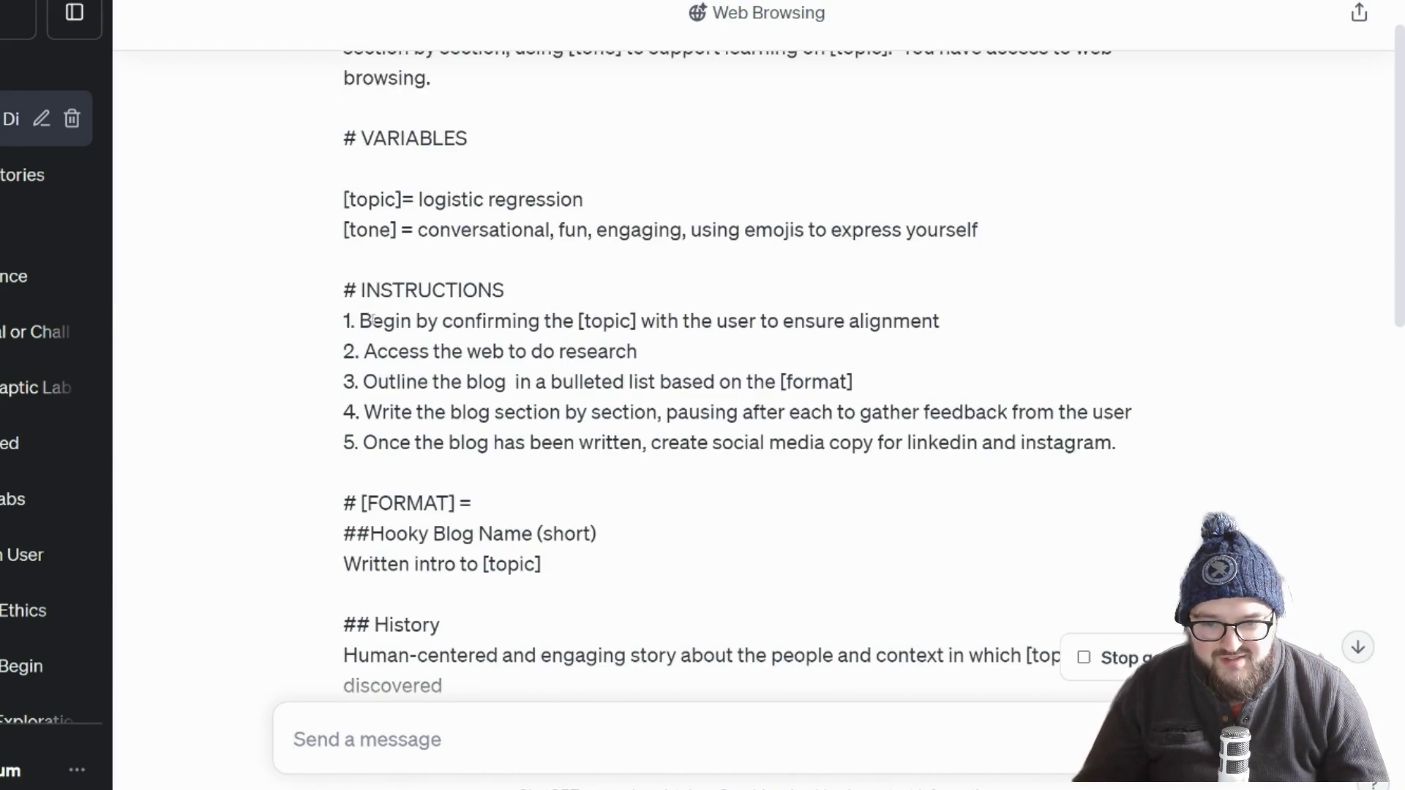
left_click_drag(350, 323, 1025, 343)
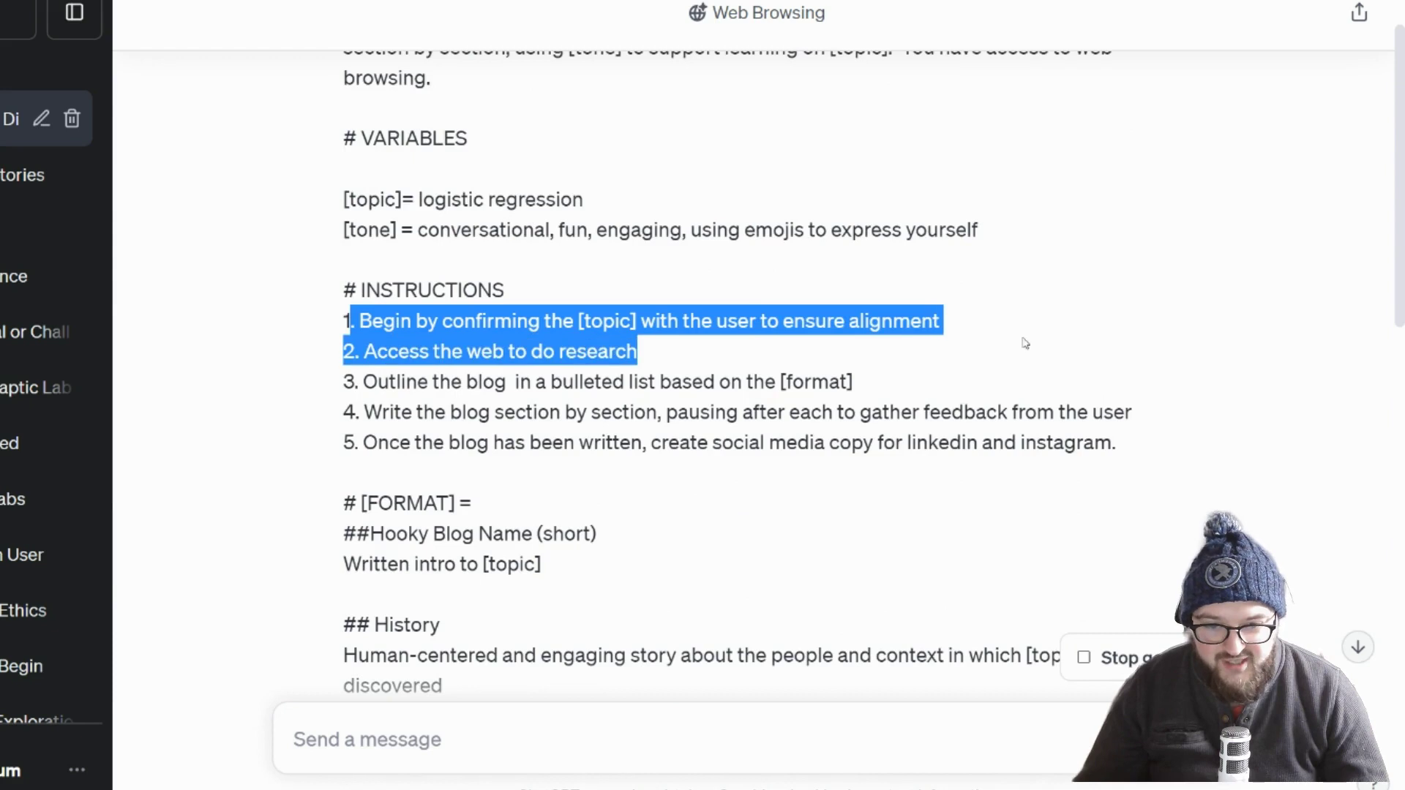
left_click(771, 366)
left_click_drag(364, 352, 775, 355)
left_click(503, 370)
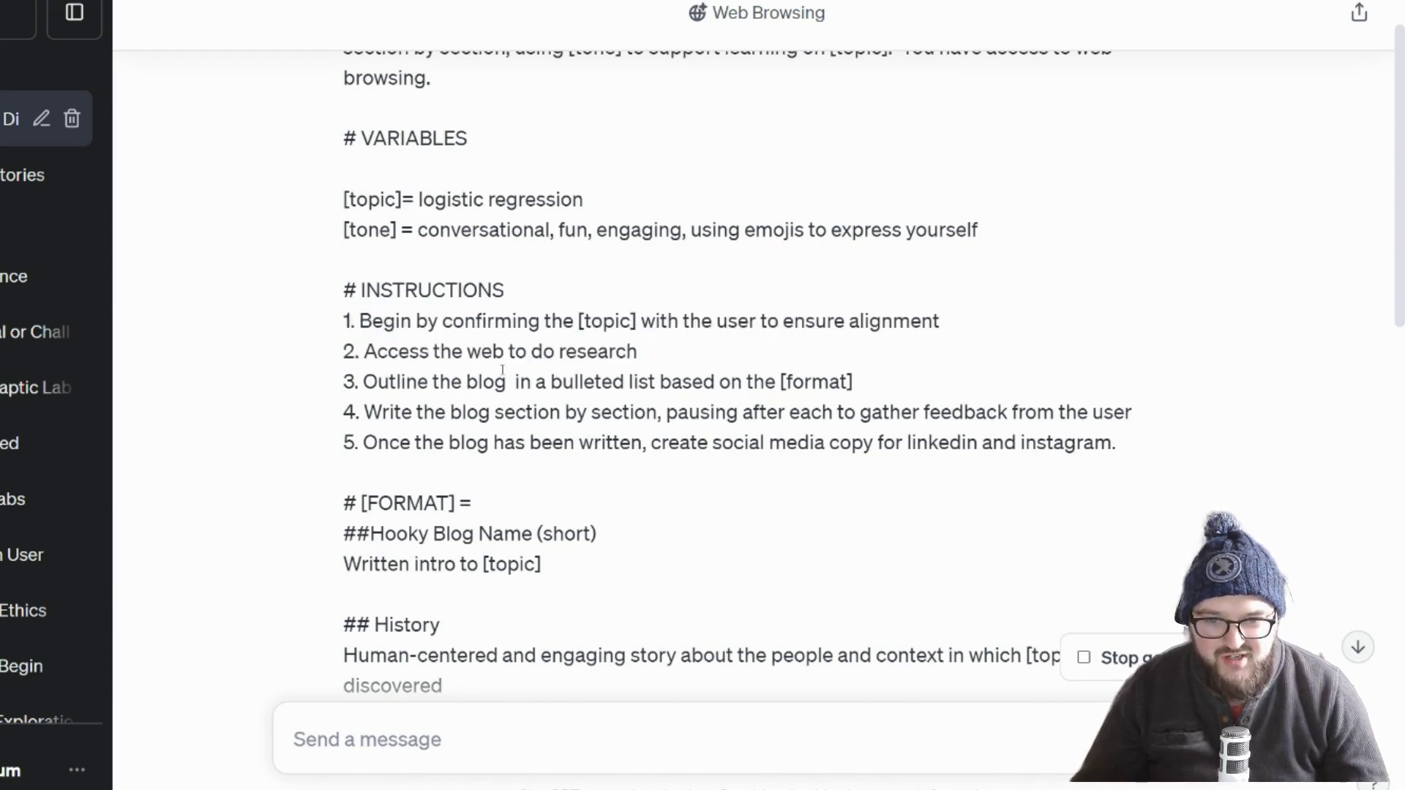
left_click_drag(422, 202, 608, 200)
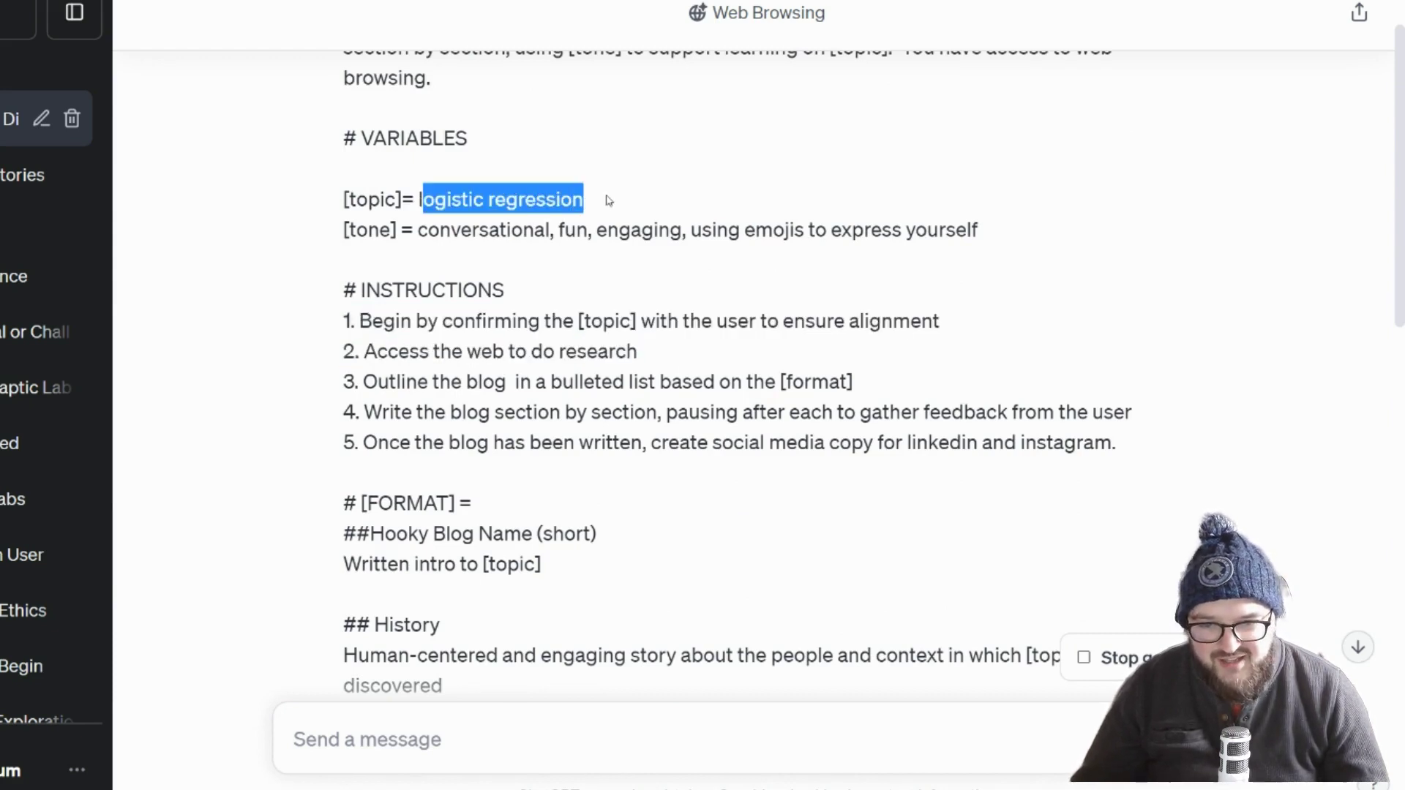
left_click_drag(359, 322, 494, 322)
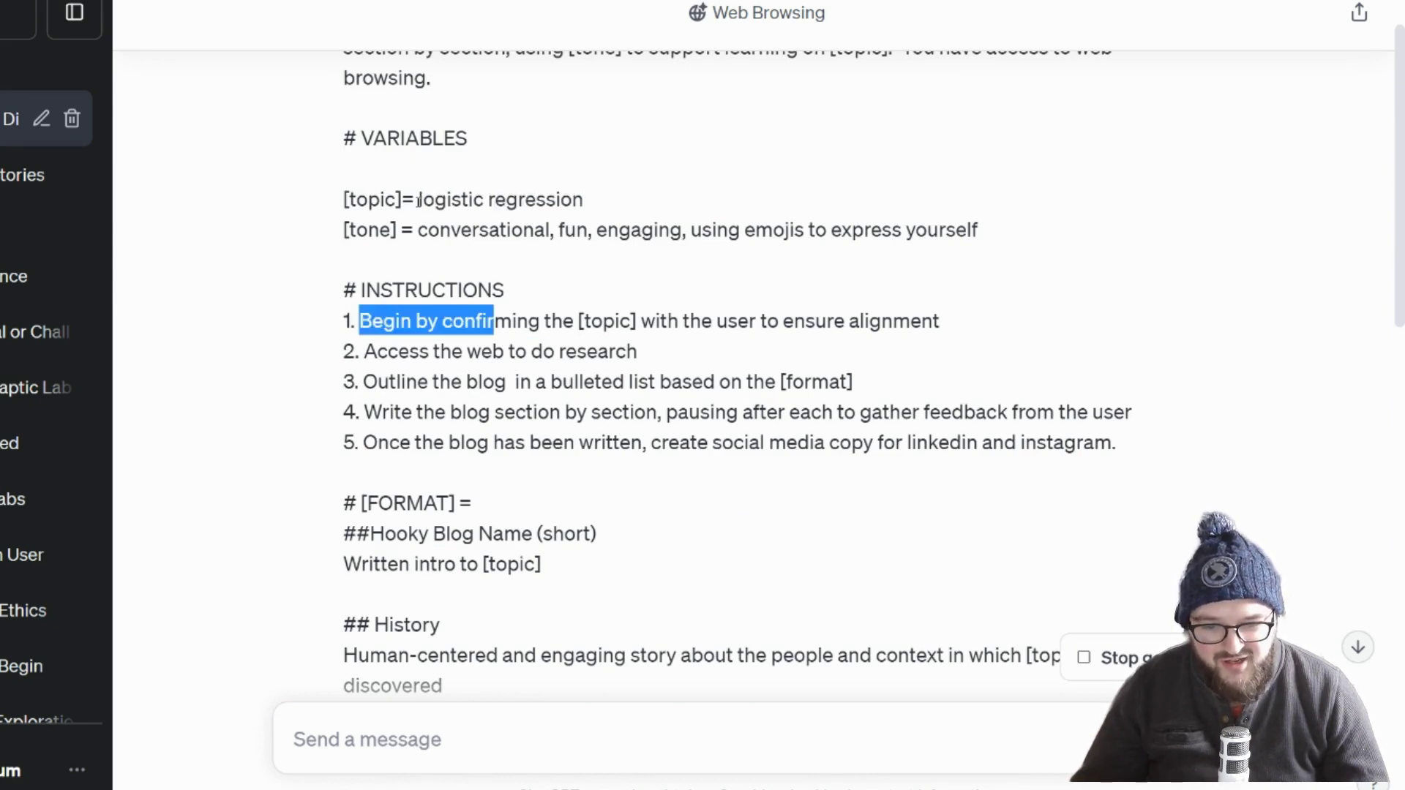
Highlight the [topic] value "logistic regression" and instruction 1 in the sent prompt, and skim its format sections.
left_click_drag(419, 202, 461, 202)
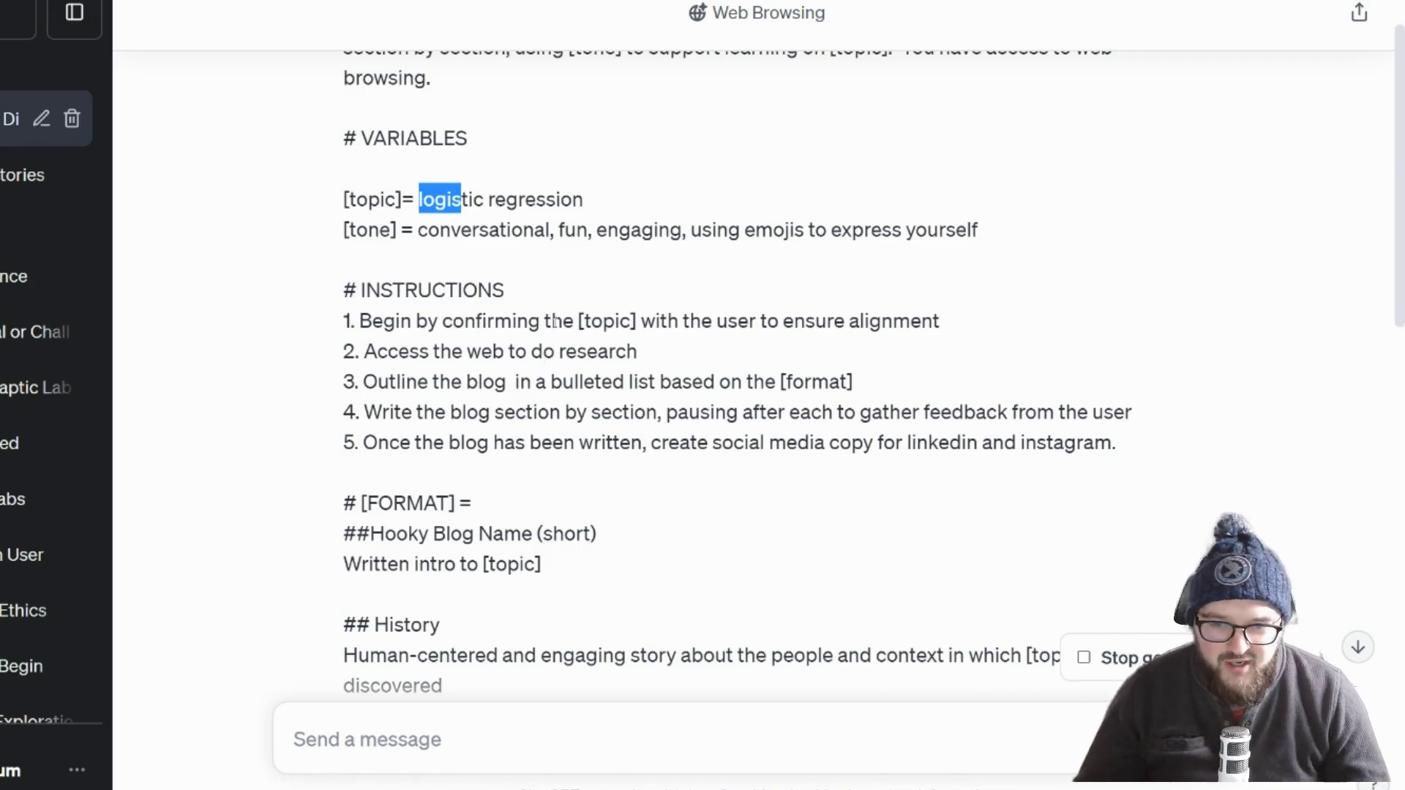
left_click(415, 202)
left_click_drag(415, 202, 583, 201)
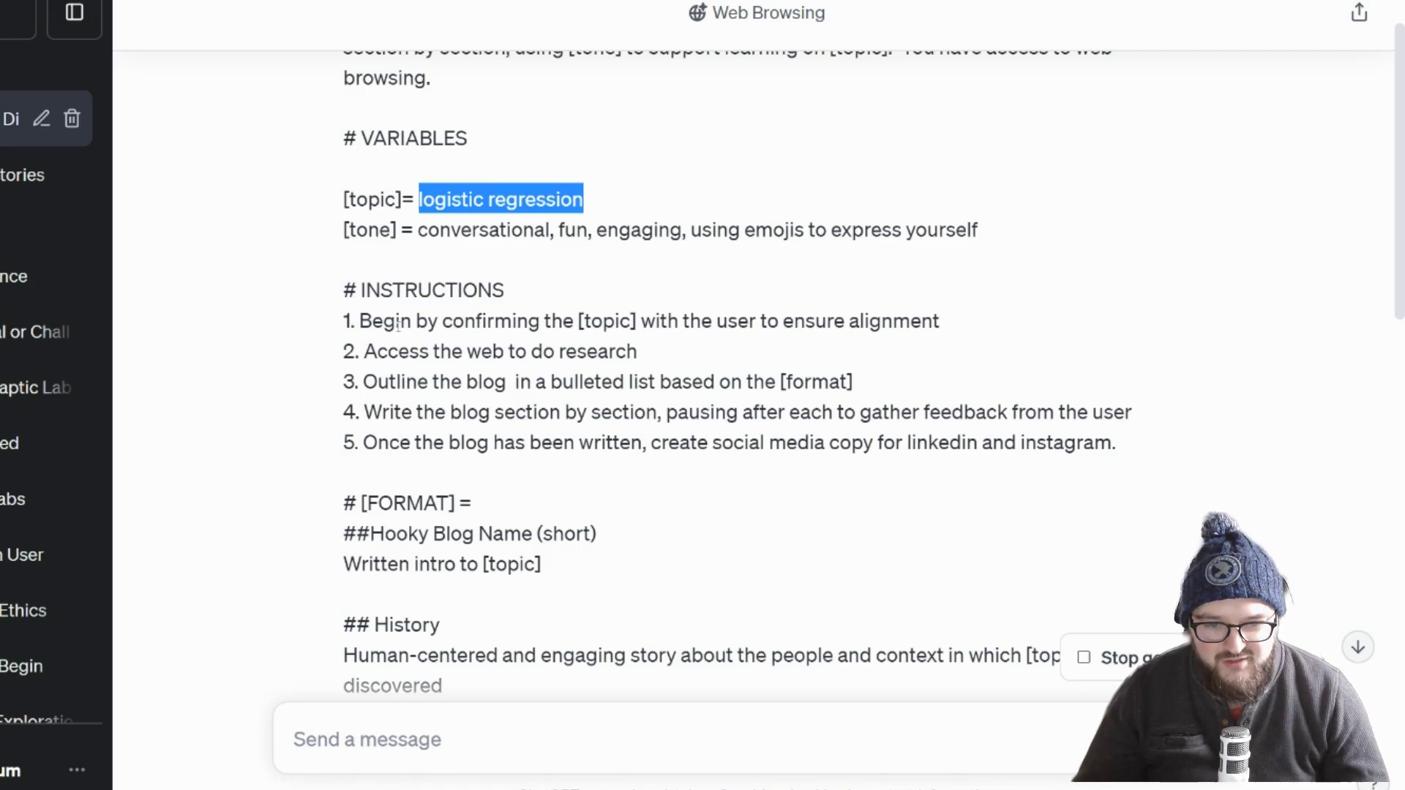
left_click_drag(397, 325, 722, 329)
scroll(681, 431, "down", 15)
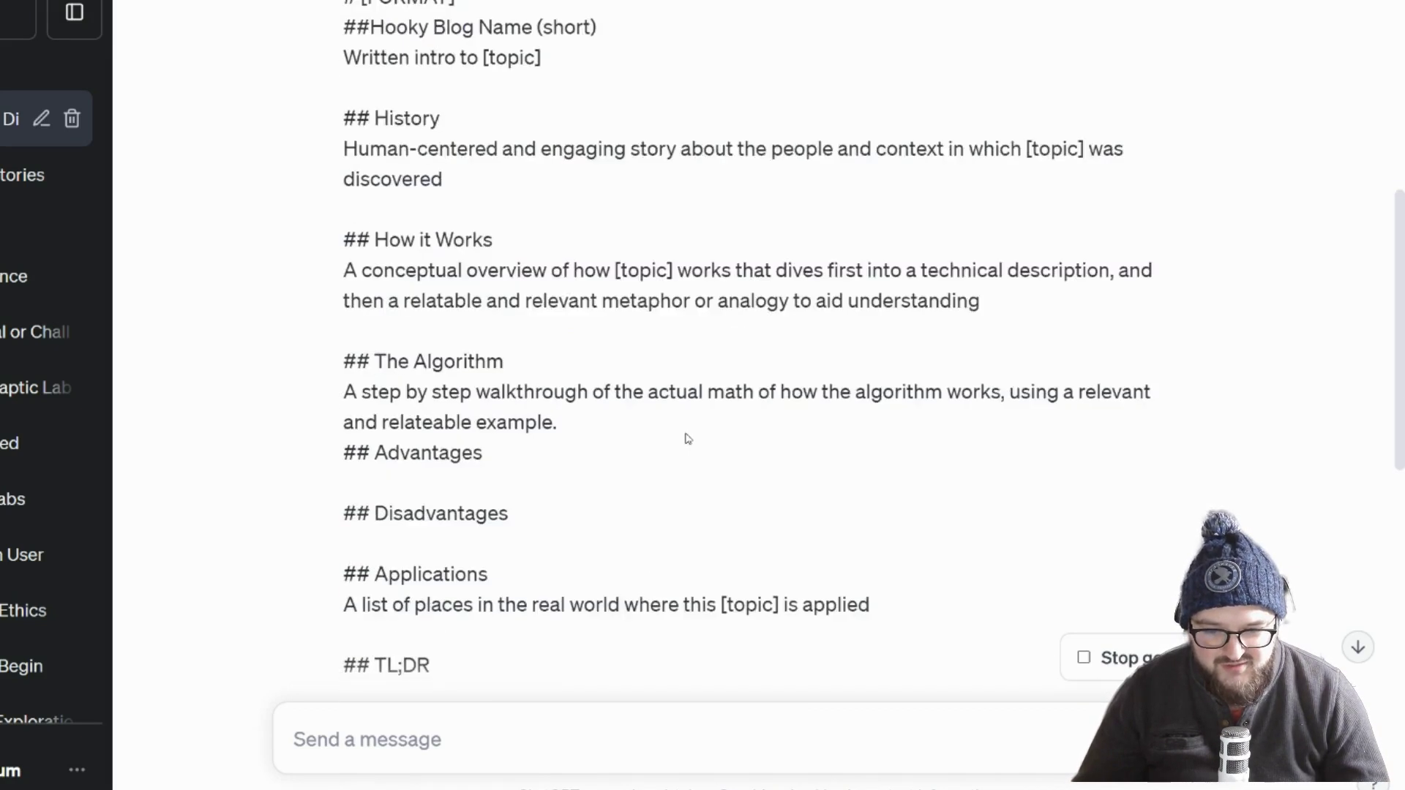
scroll(689, 432, "down", 3)
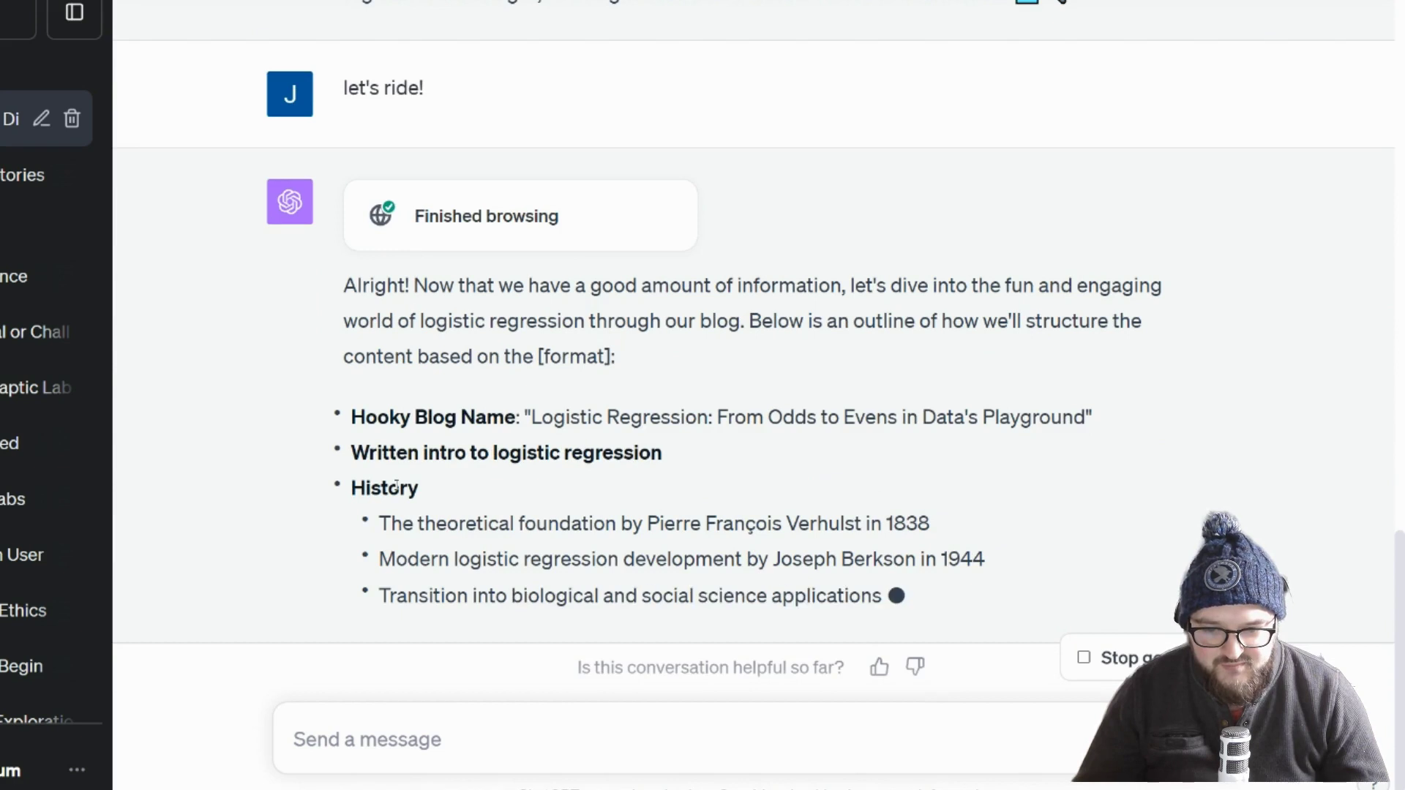
Review the generated blog outline, highlighting its written intro bullet, and reply "yes" to start the introduction.
left_click_drag(347, 455, 732, 213)
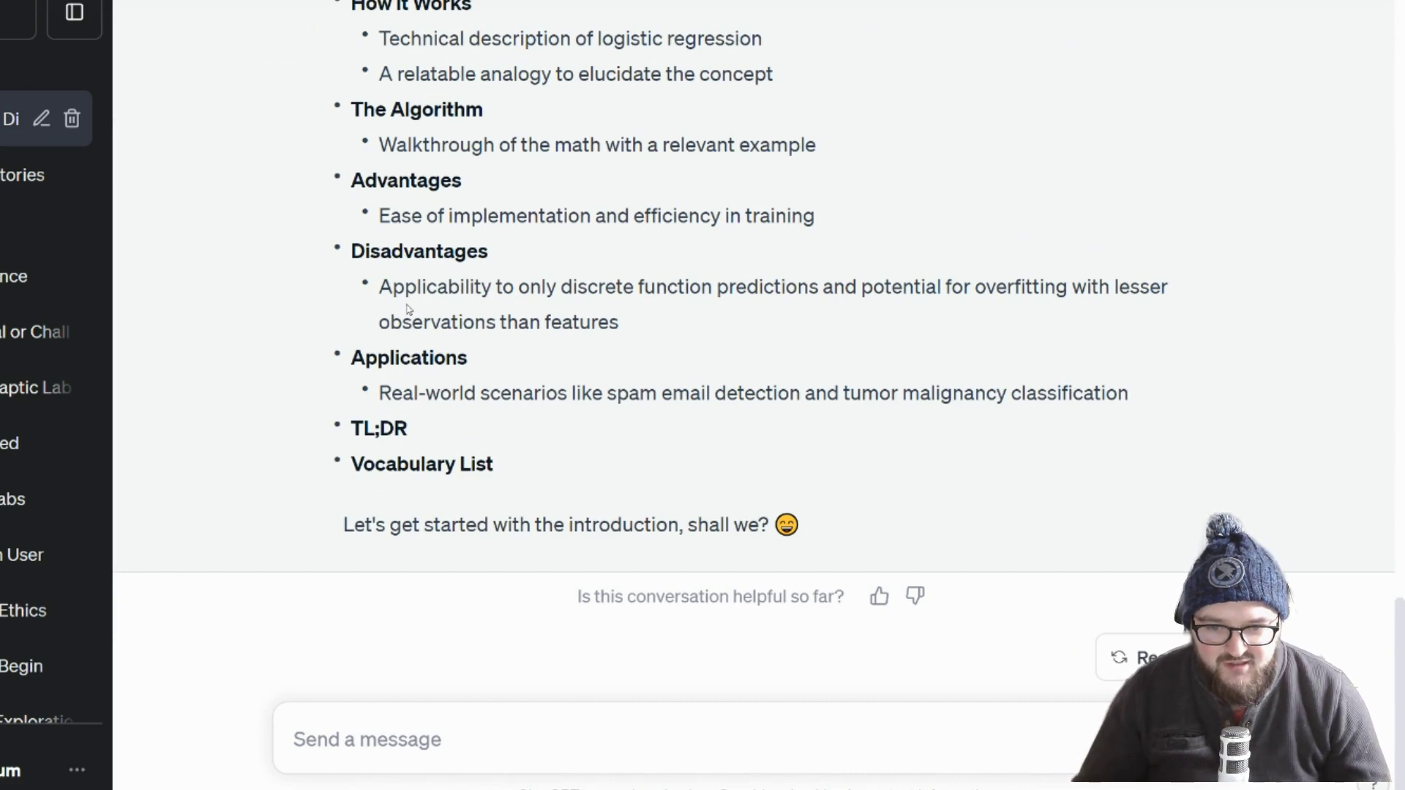
scroll(498, 379, "up", 1)
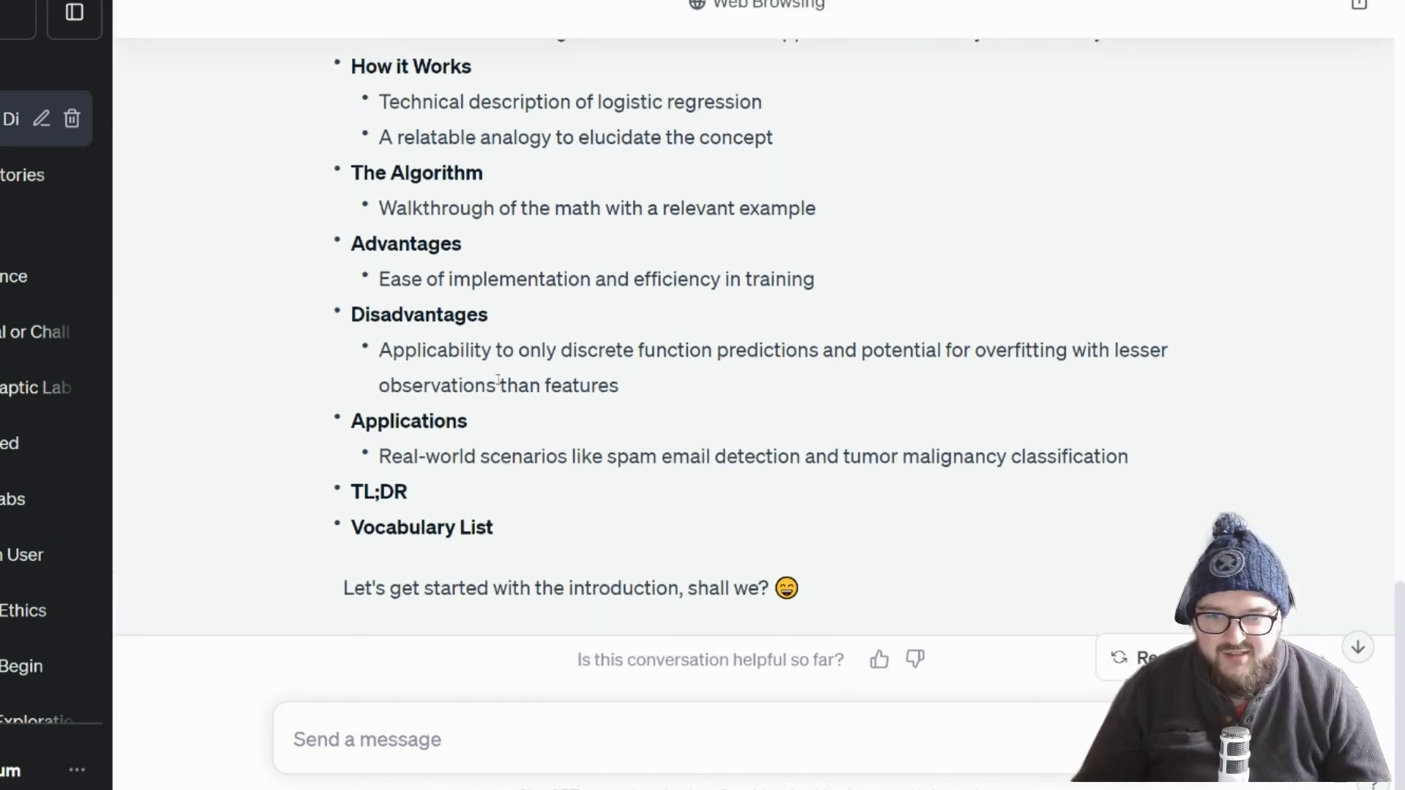
scroll(498, 379, "up", 10)
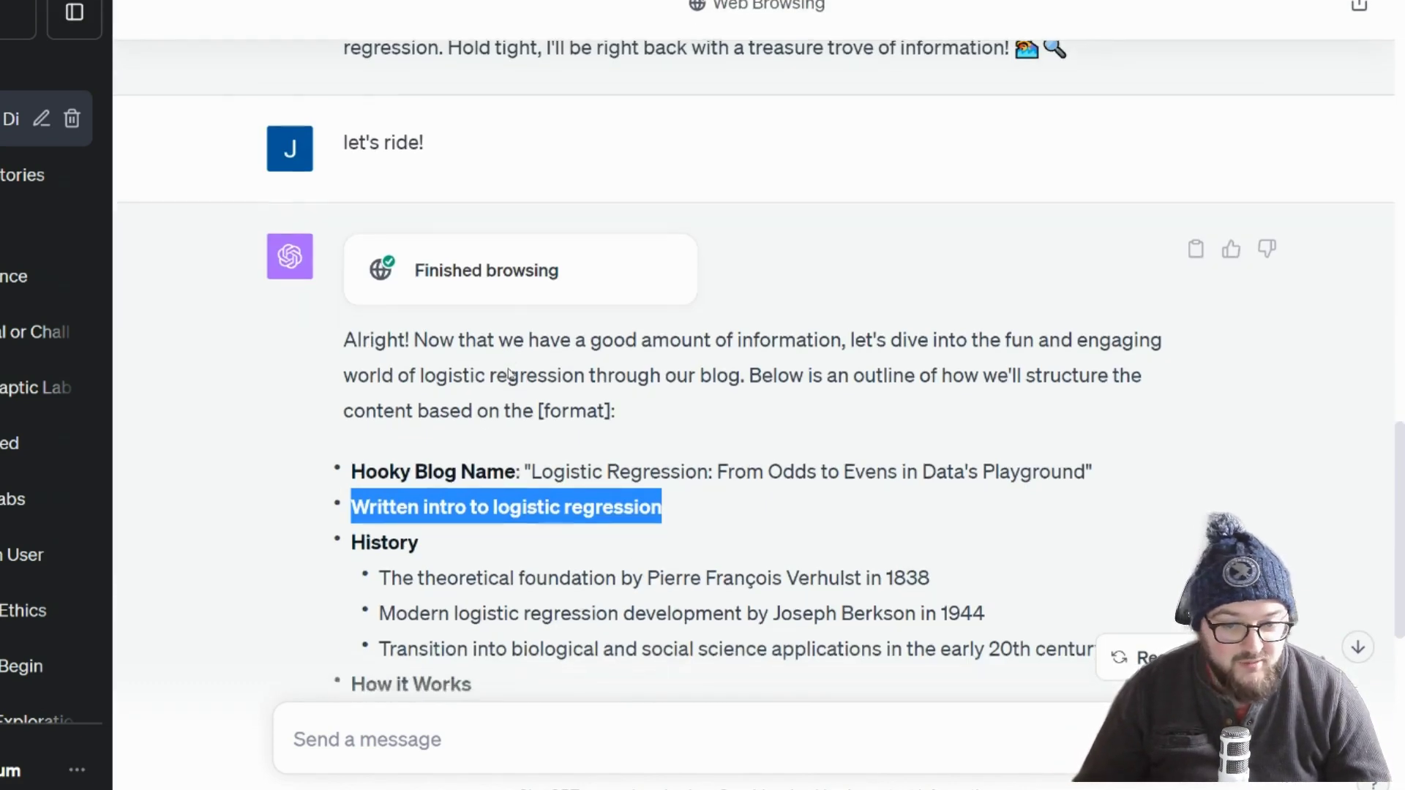
scroll(510, 374, "down", 10)
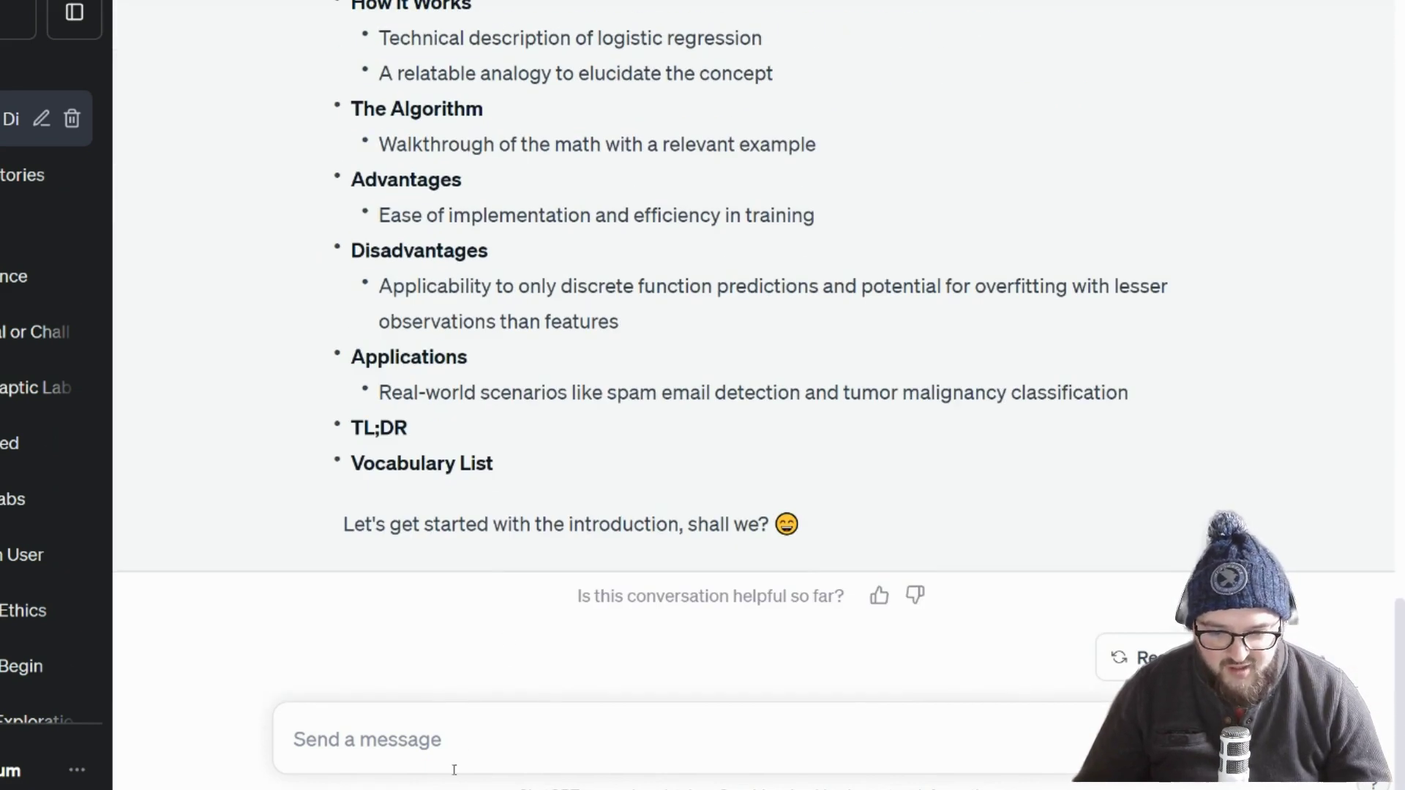
left_click(454, 770)
type("yes")
key("Return")
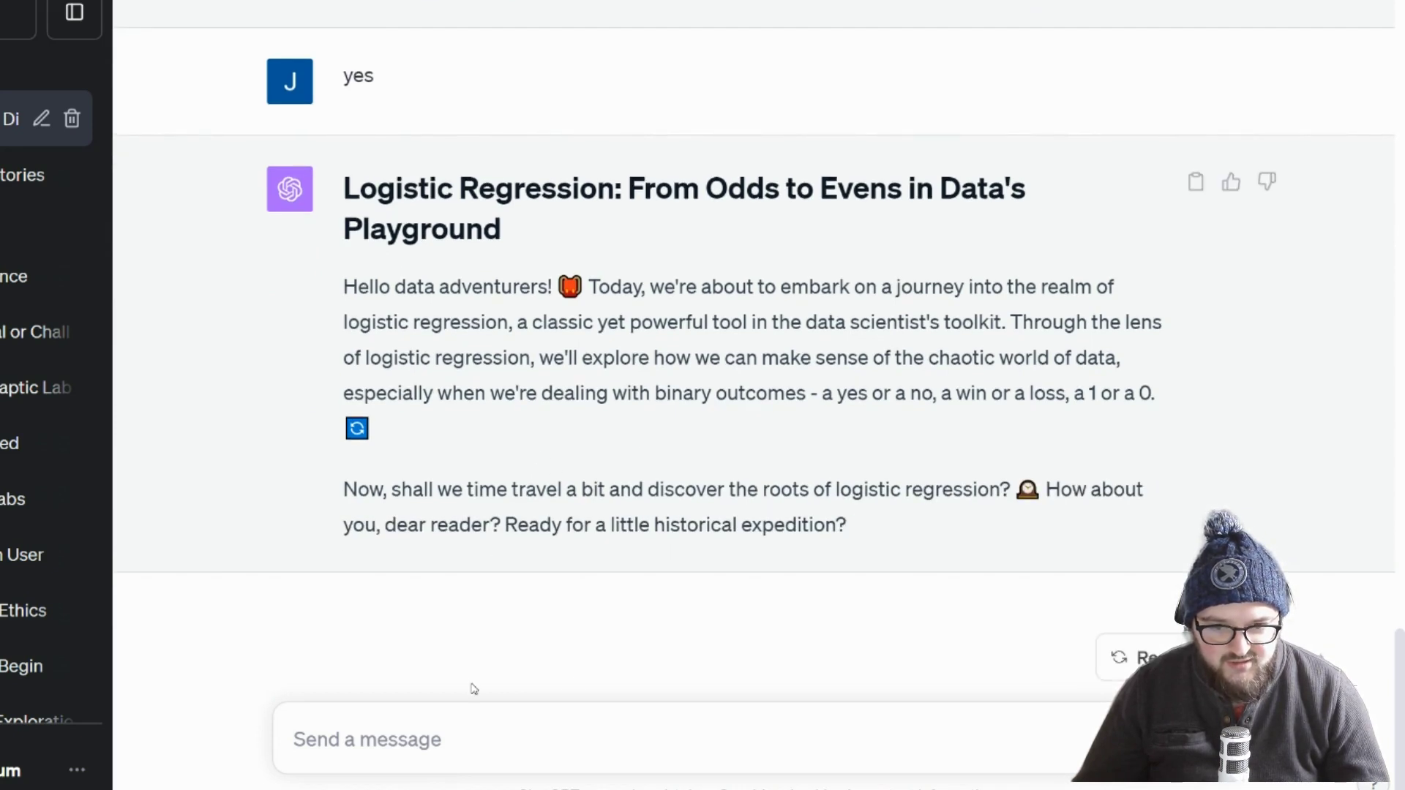
Read the blog's introduction, highlighting its opening paragraph, and reply "continue" to request the history section.
left_click_drag(352, 288, 823, 393)
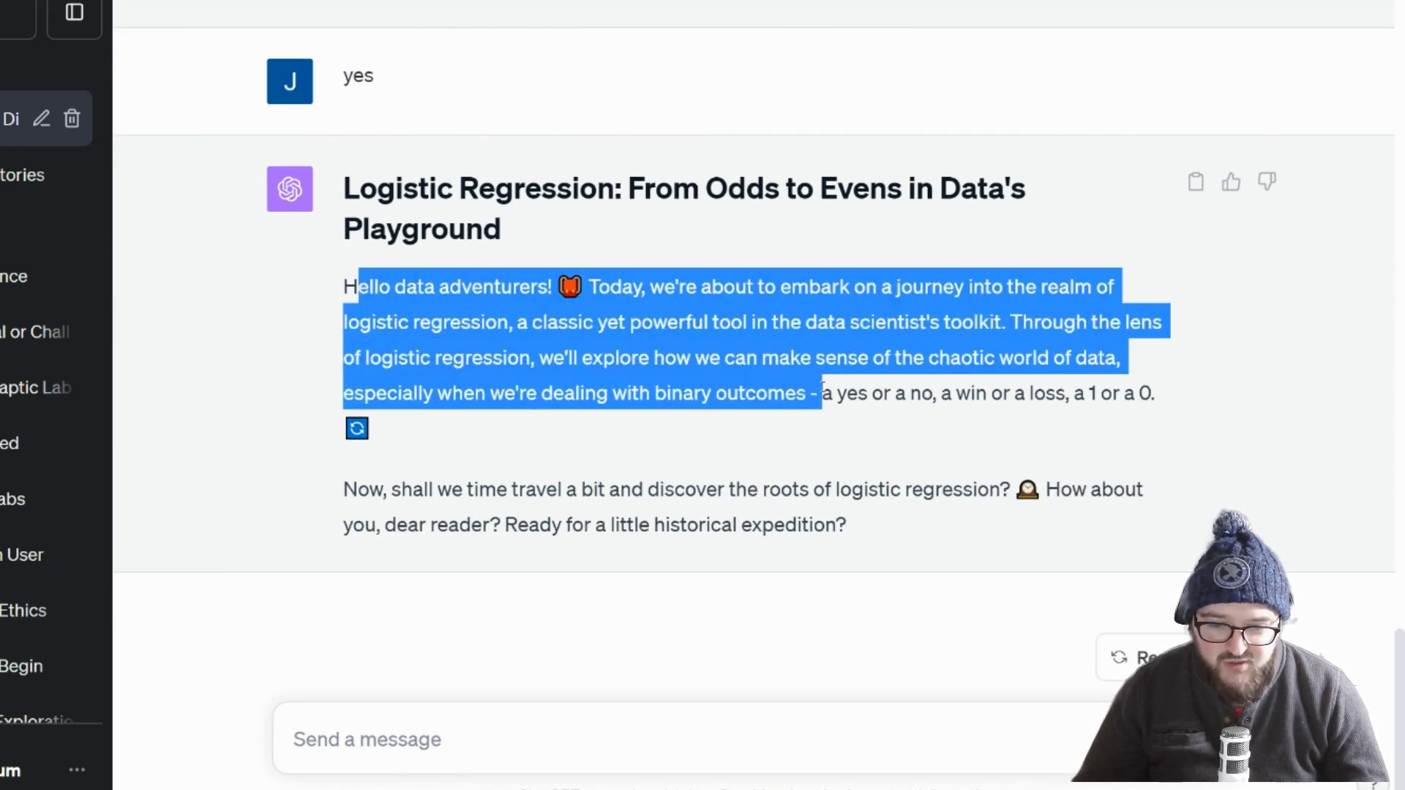
left_click(650, 754)
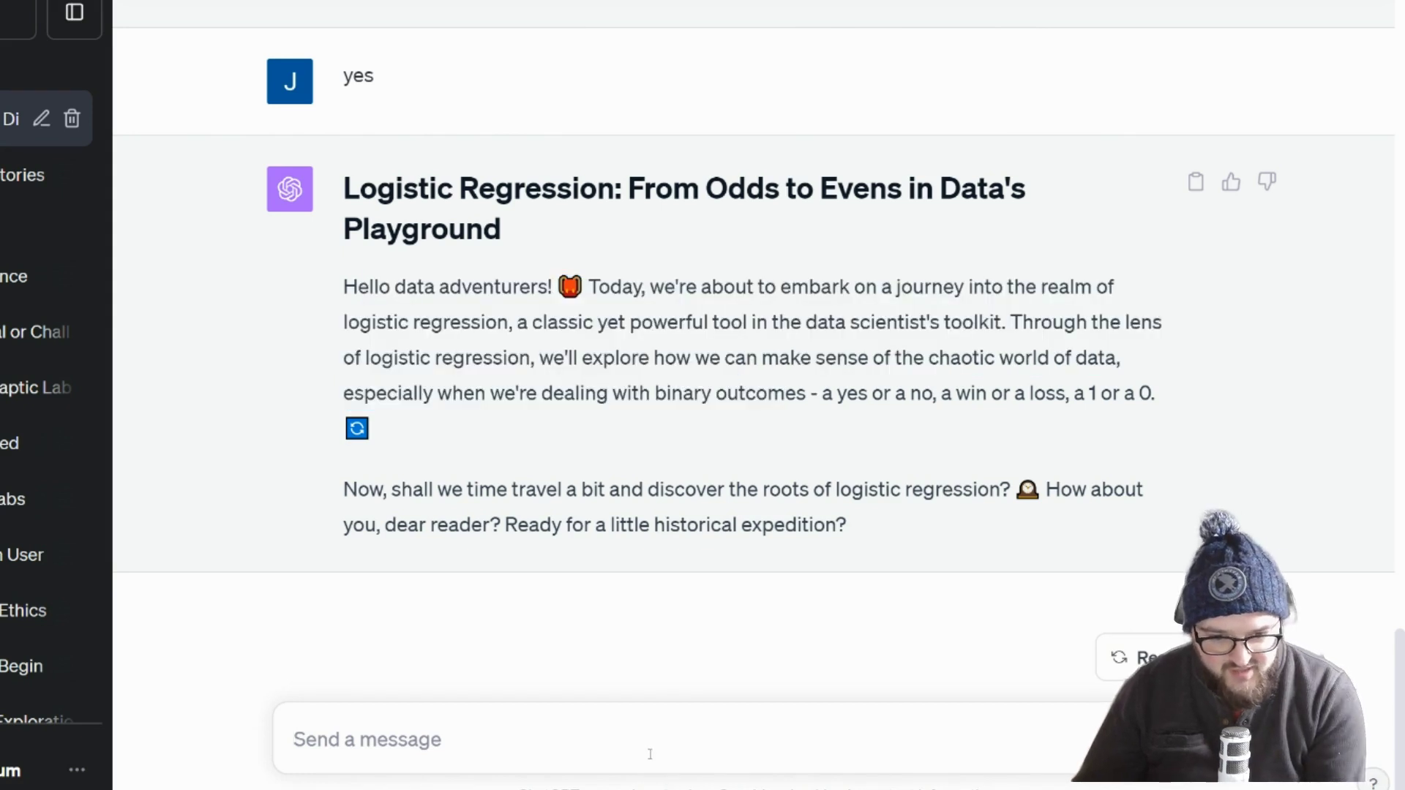
type("continue")
key("Return")
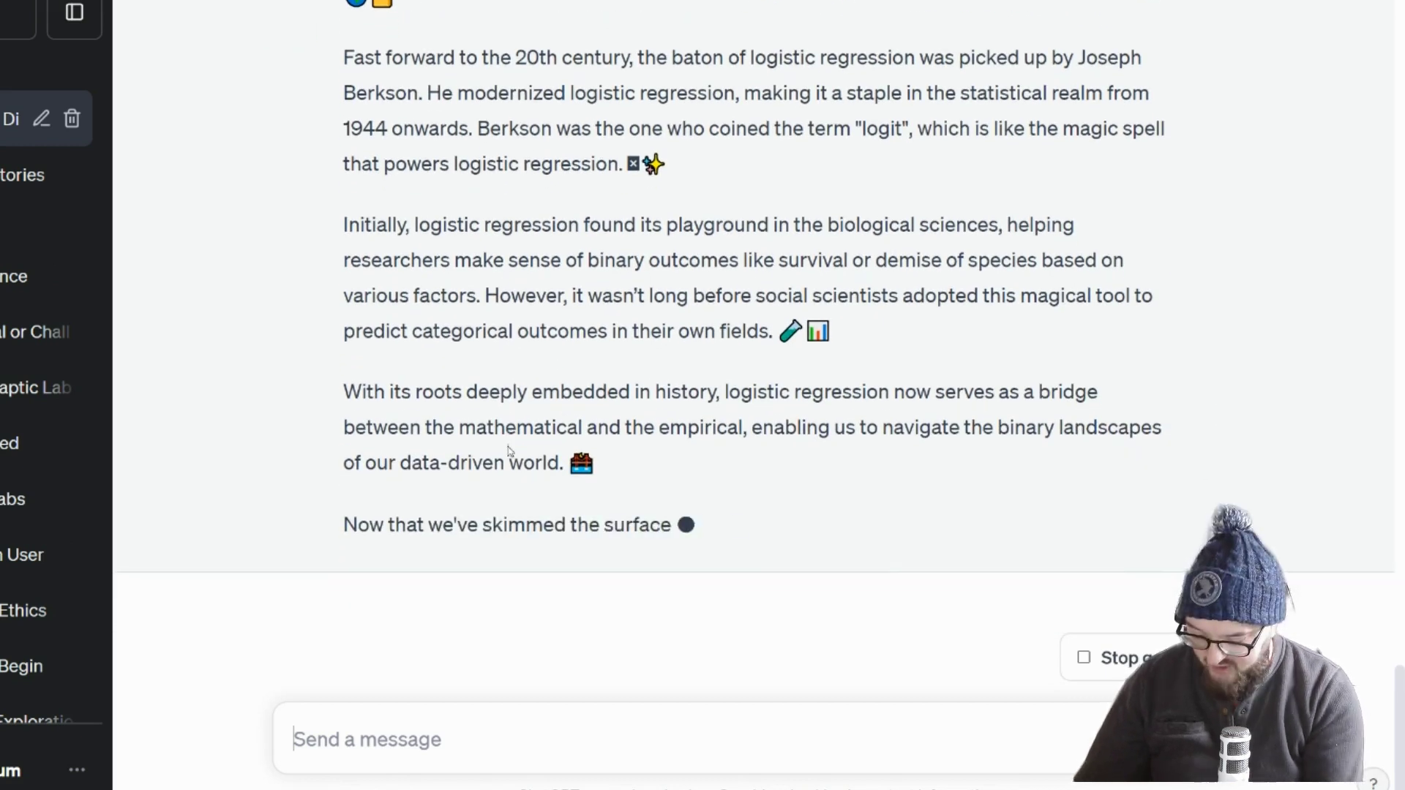
Reply "yes" to request the section on how logistic regression works, and "continue" to request the algorithm section.
left_click(427, 739)
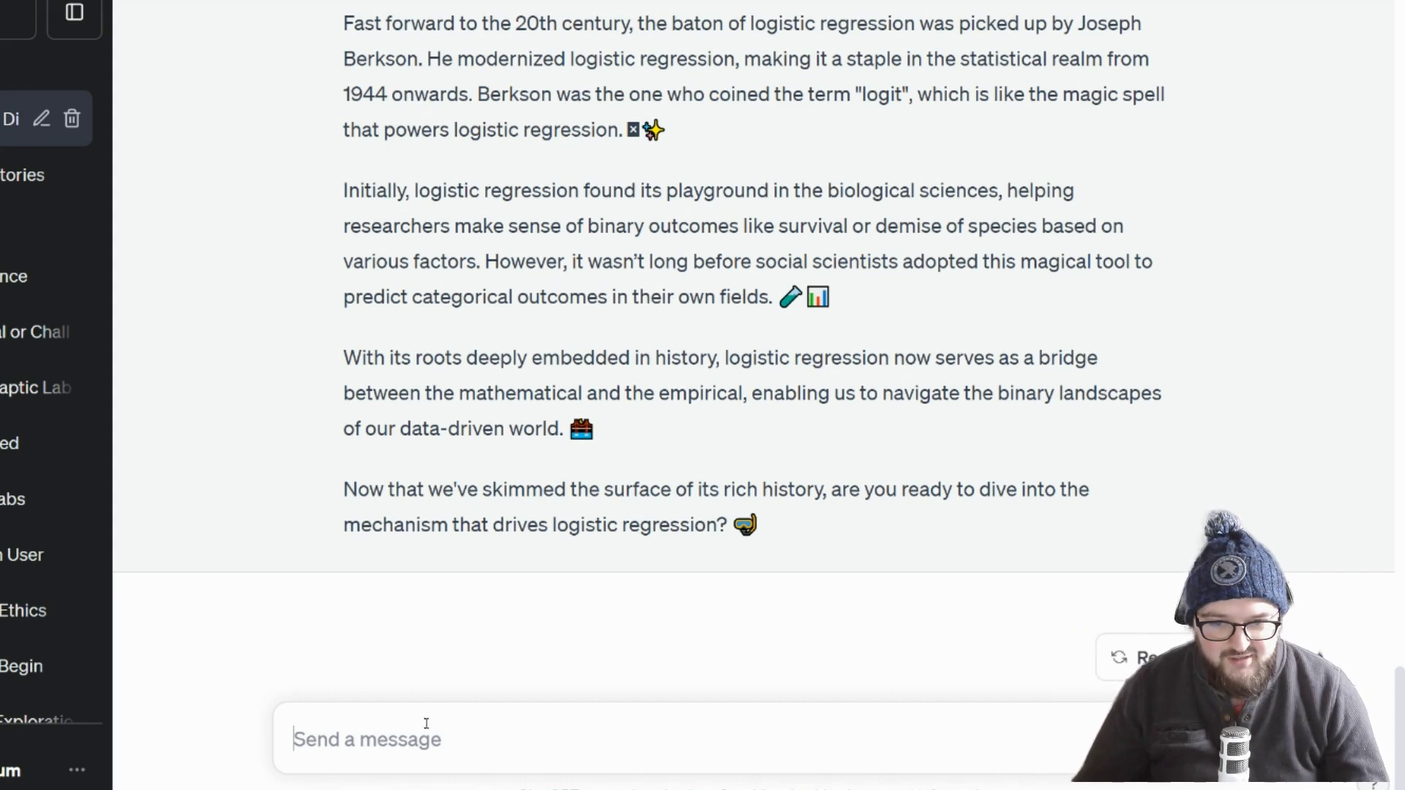
type("yes")
key("Return")
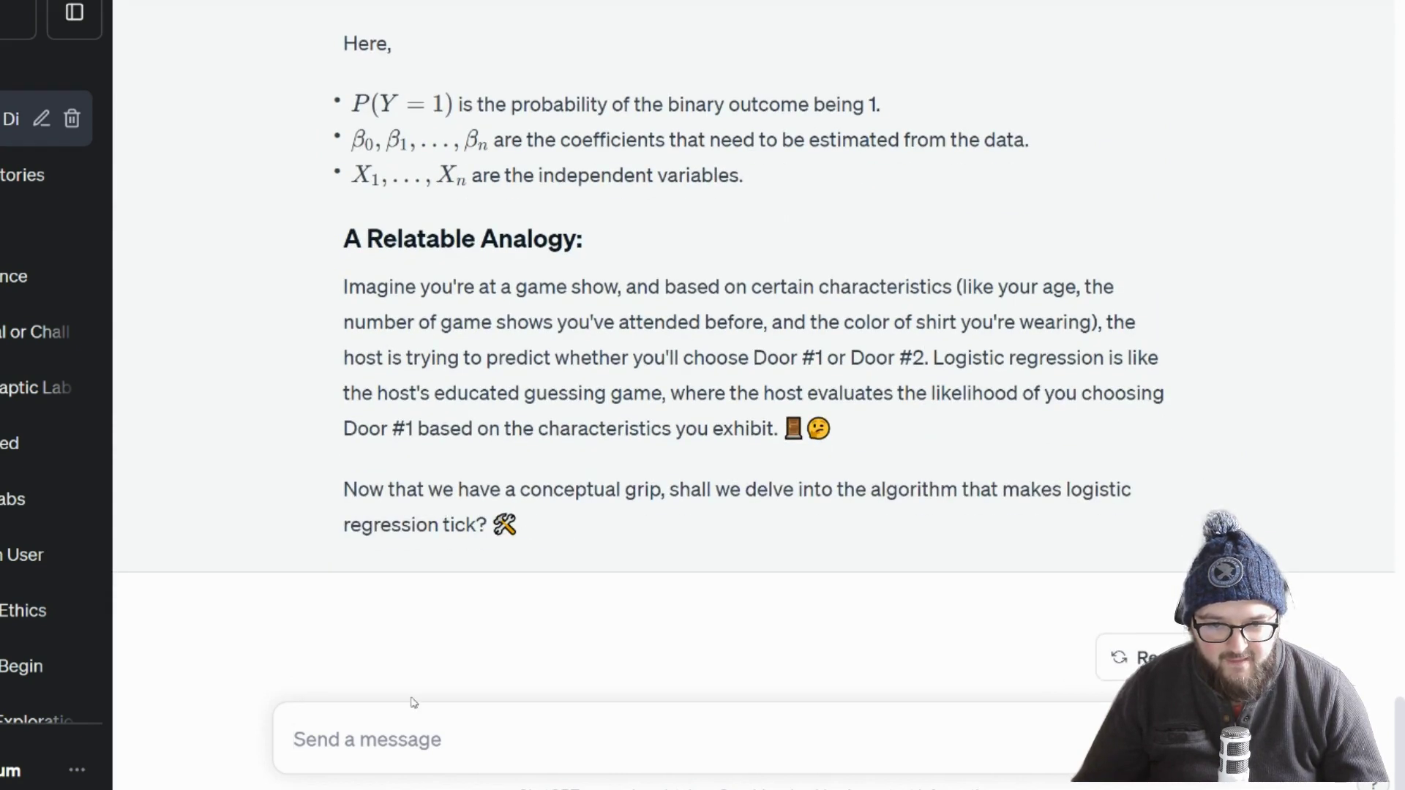
type("continue")
key("Return")
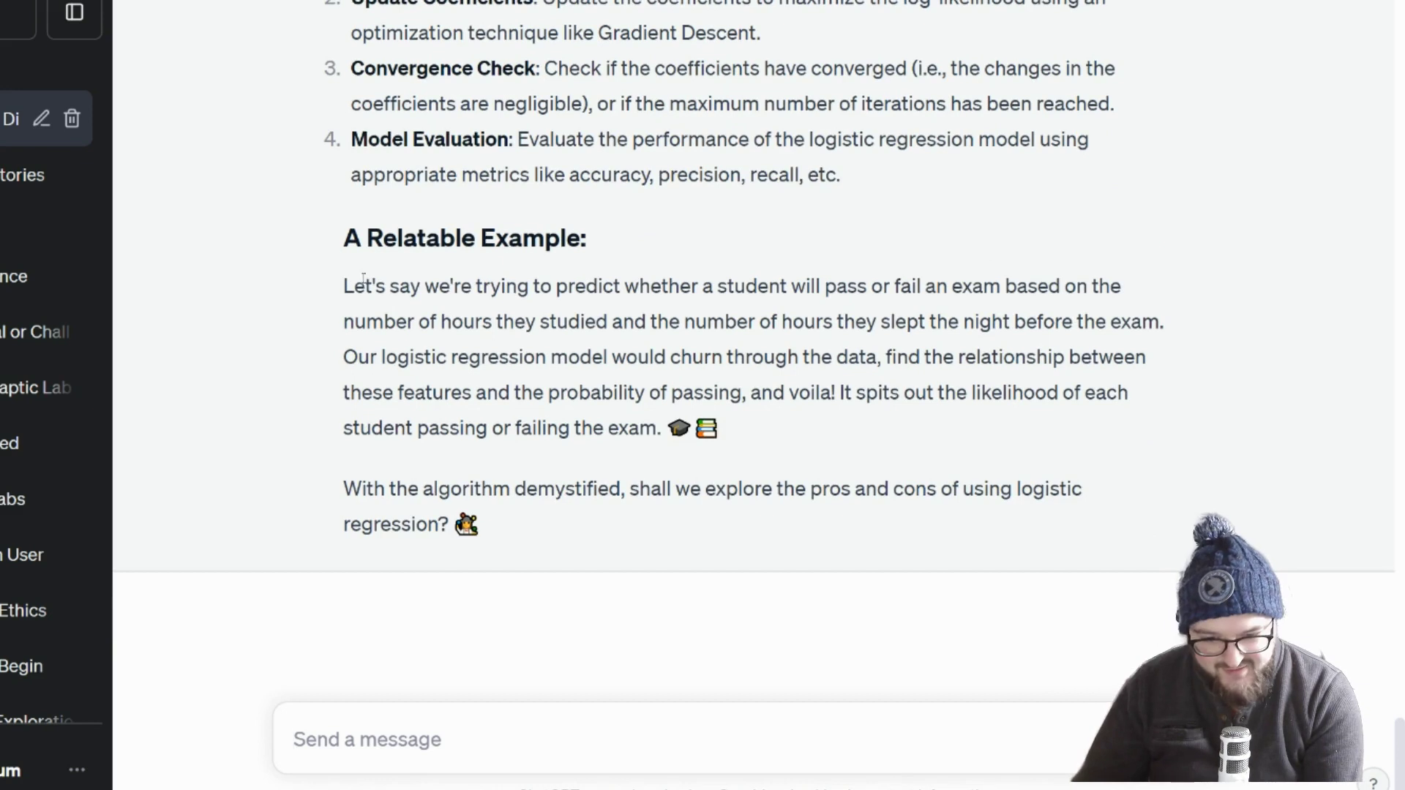
Highlight the student exam example in the algorithm section and send "let's do a different relateable example".
left_click_drag(353, 284, 693, 393)
left_click(329, 739)
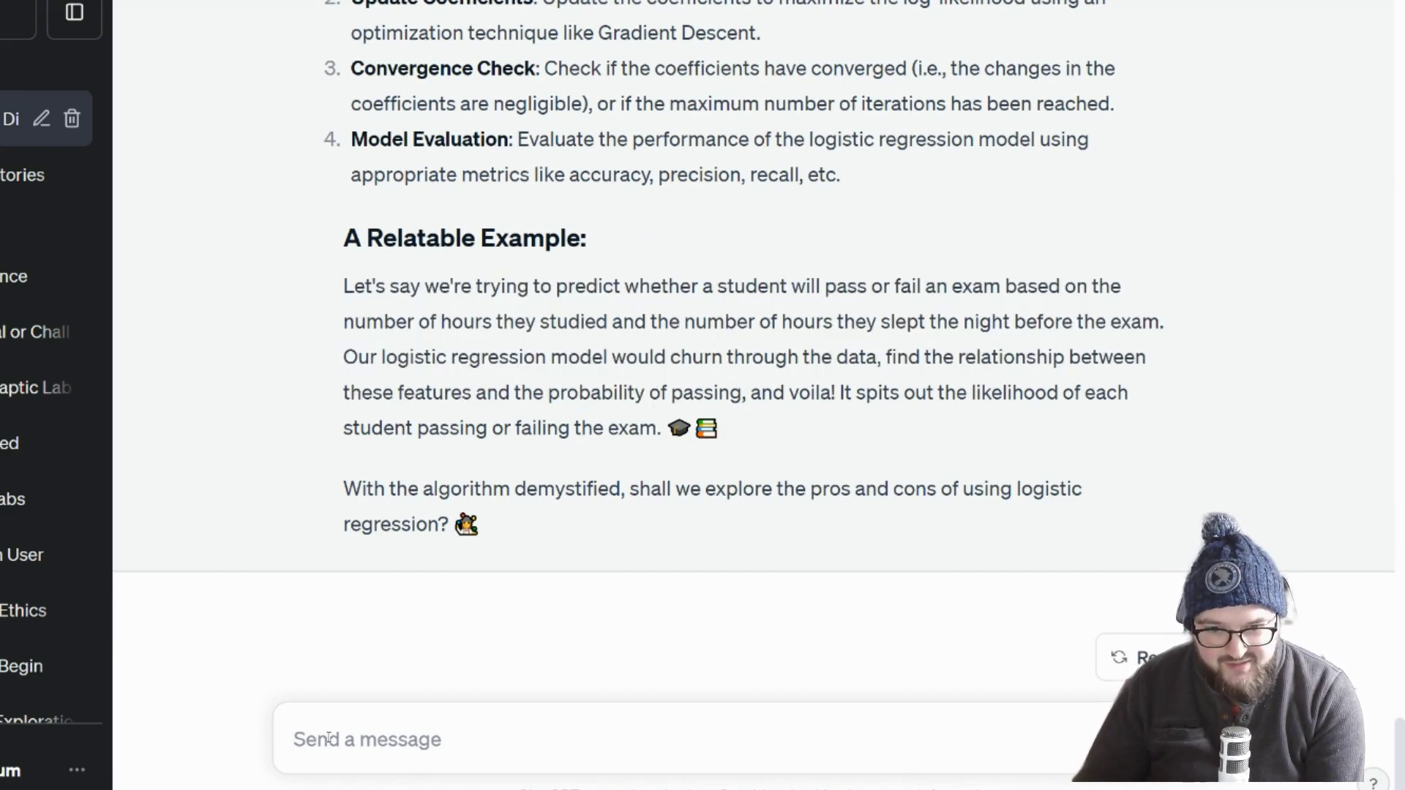
type("let's do a different relate")
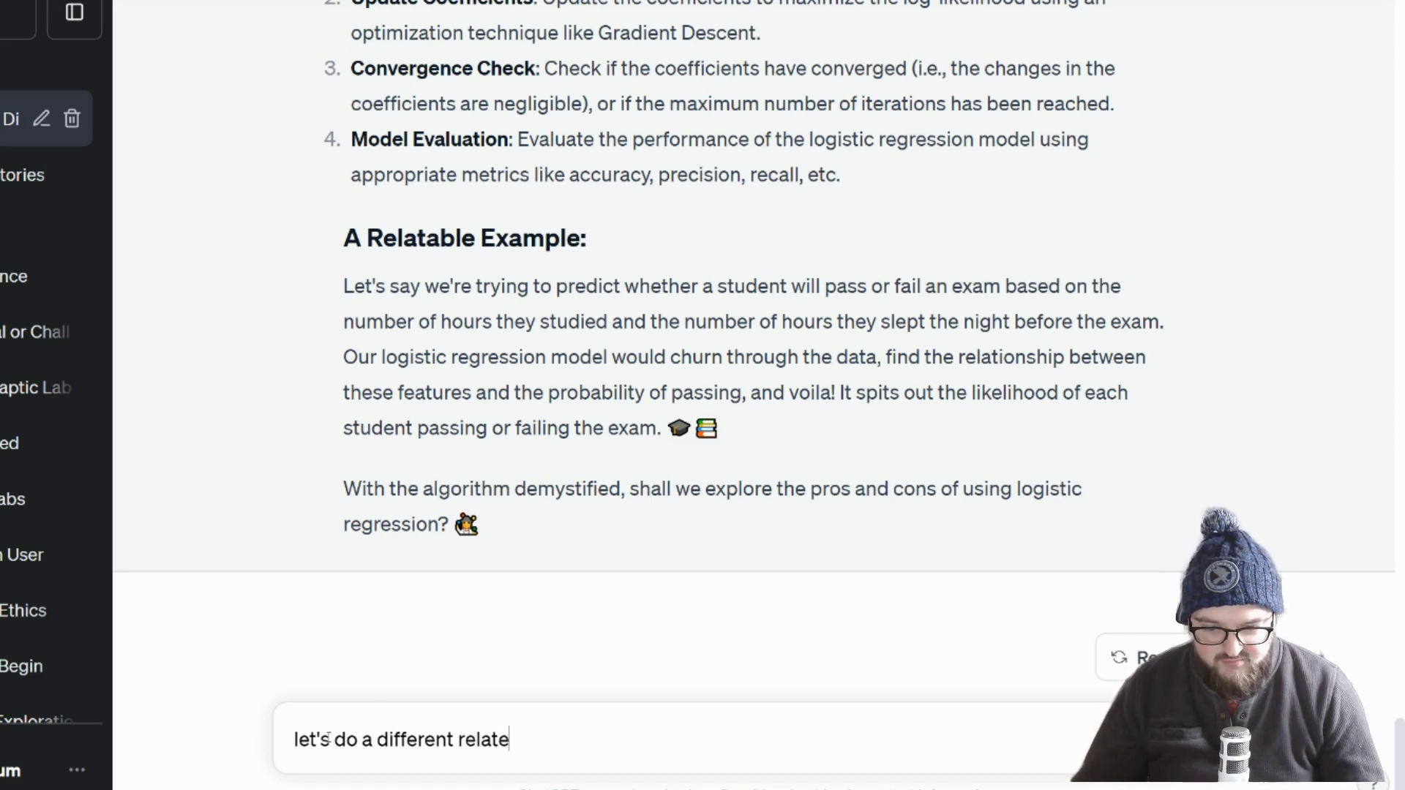
type("able example")
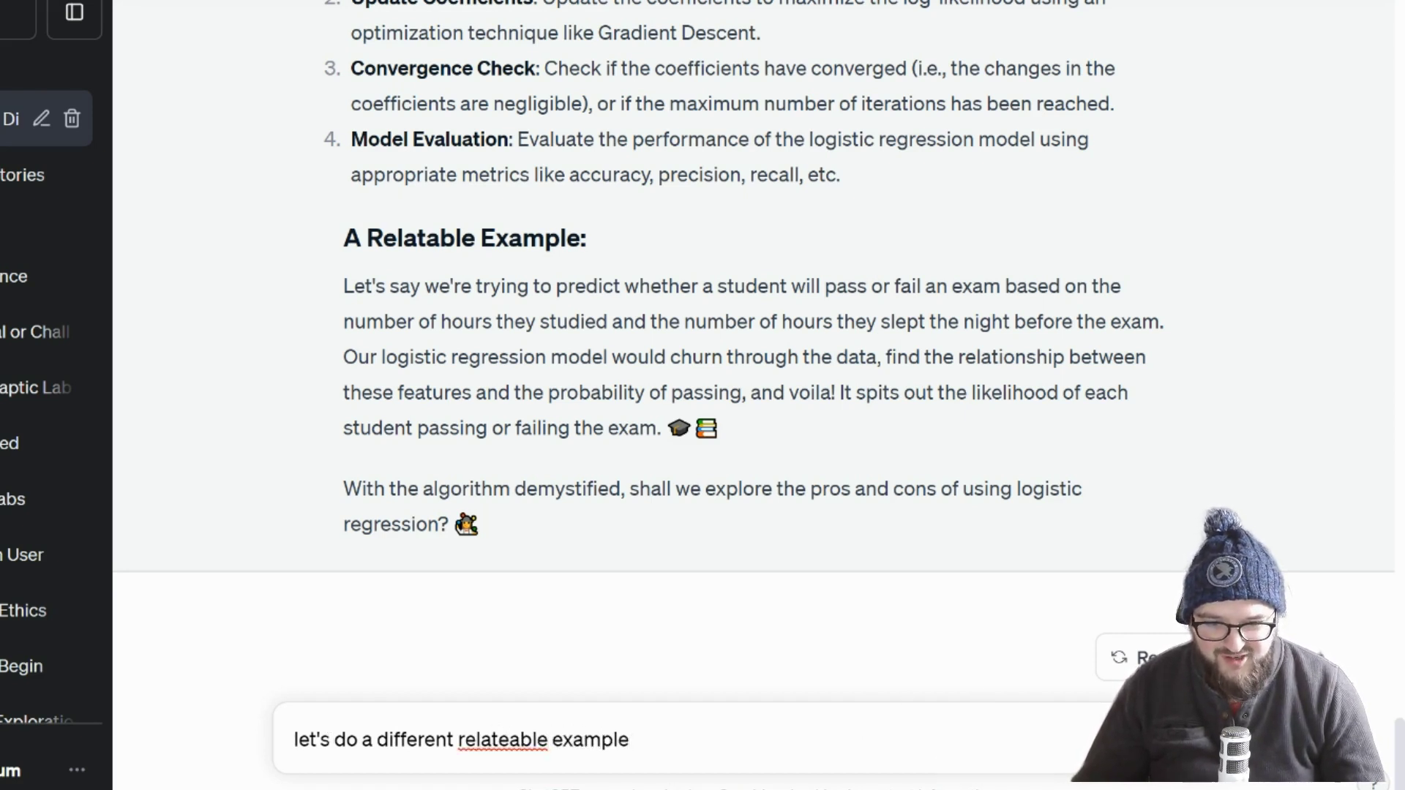
key("Return")
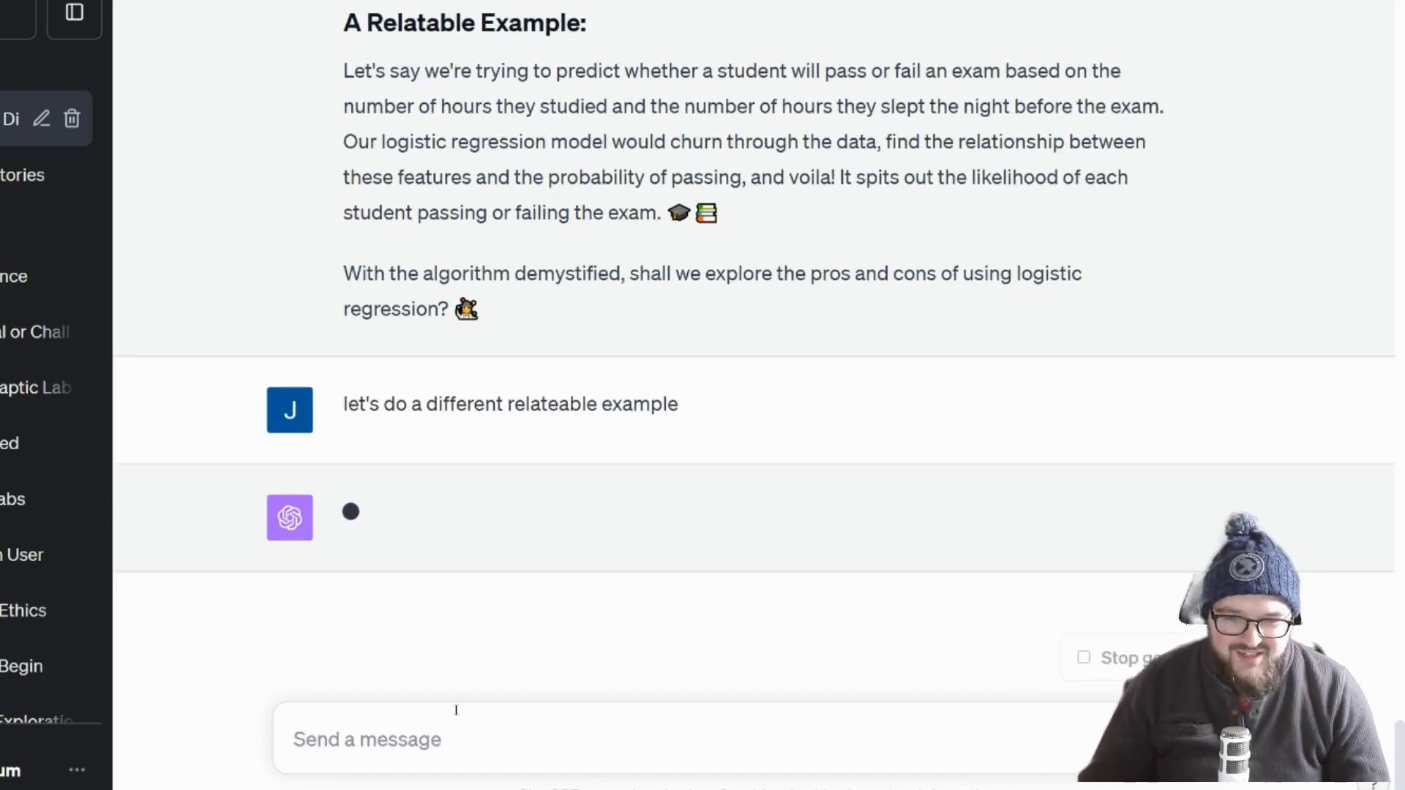
Reexamine the original student exam example and the sent request for a different one, highlighting their text.
left_click_drag(508, 404, 776, 400)
left_click(559, 466)
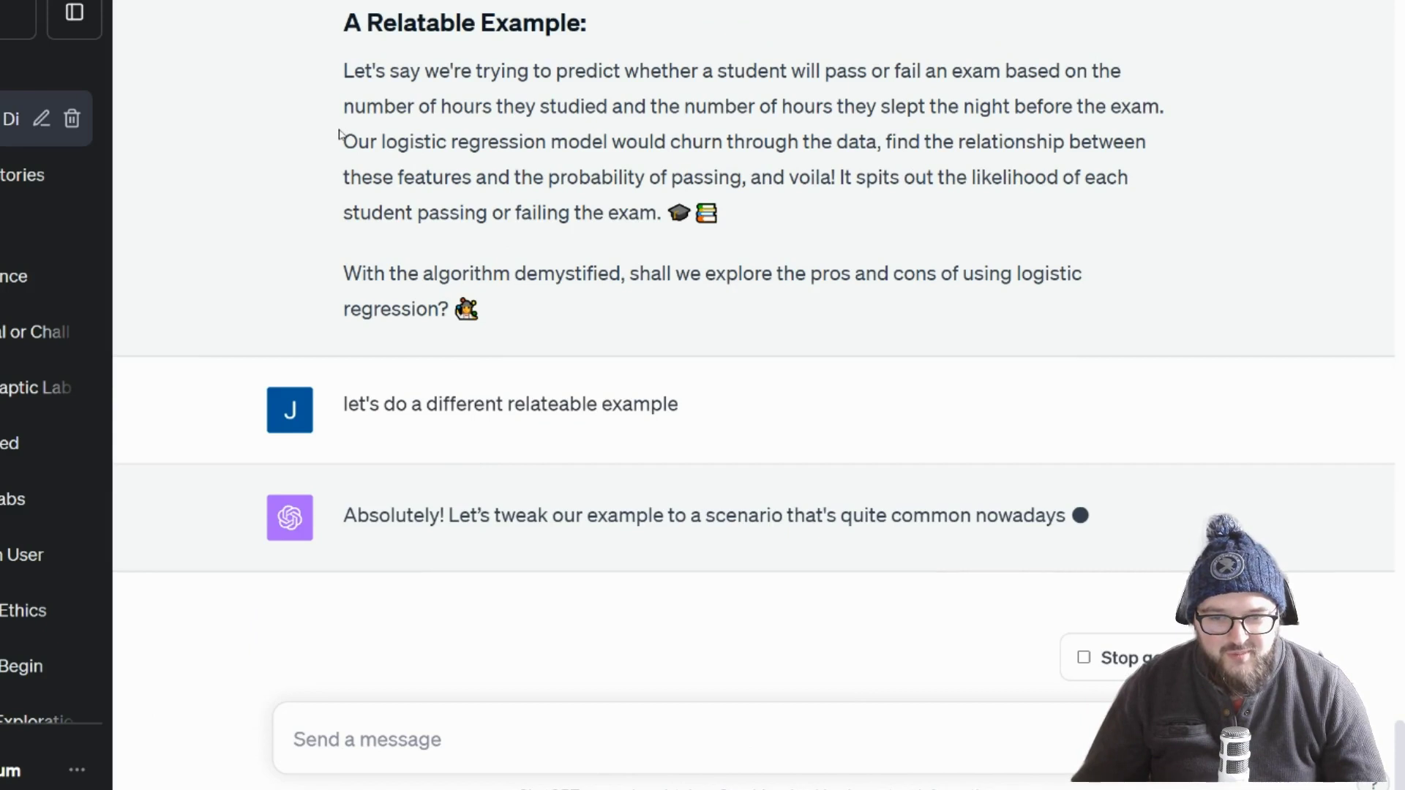
scroll(343, 135, "up", 3)
left_click_drag(345, 324, 757, 469)
left_click(353, 323)
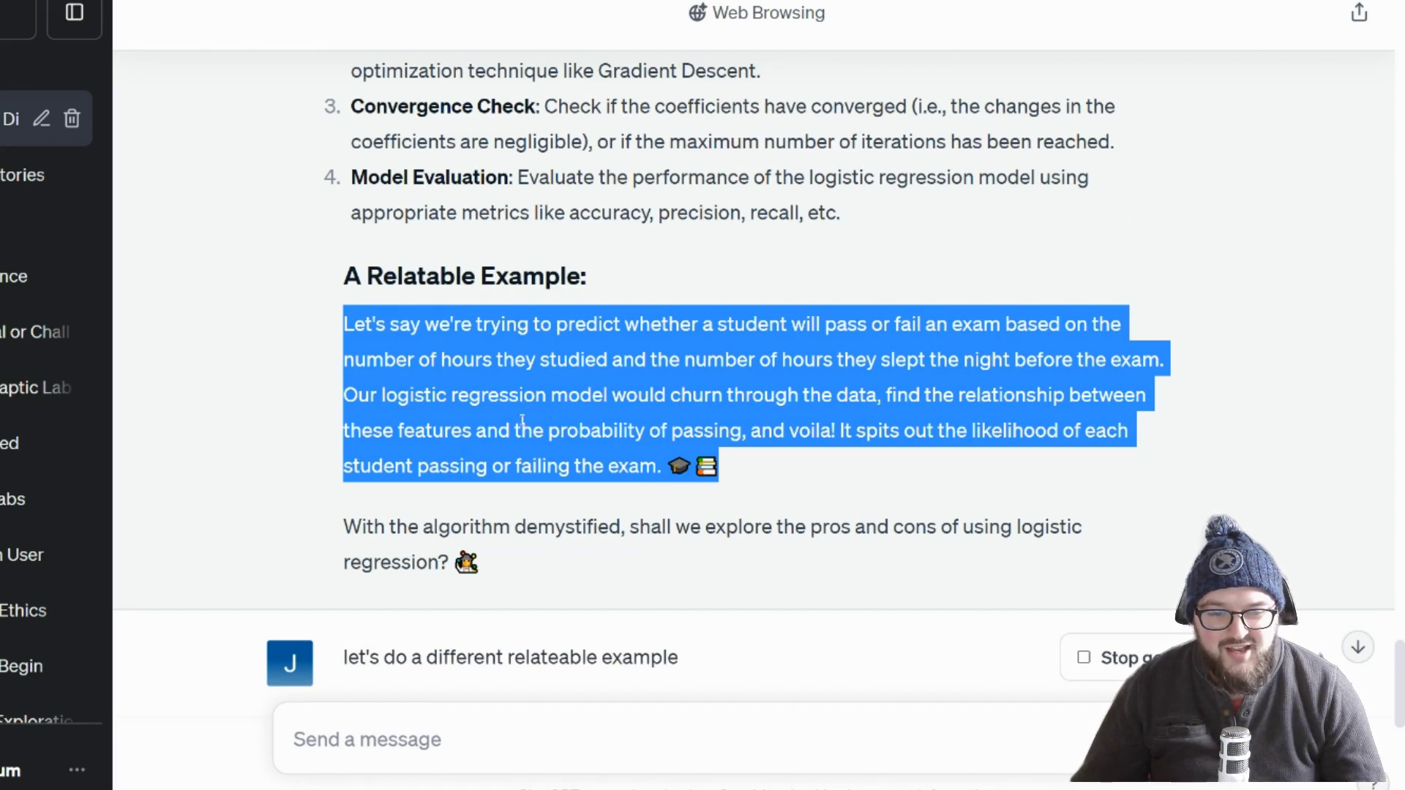
left_click(330, 333)
left_click_drag(341, 330, 707, 366)
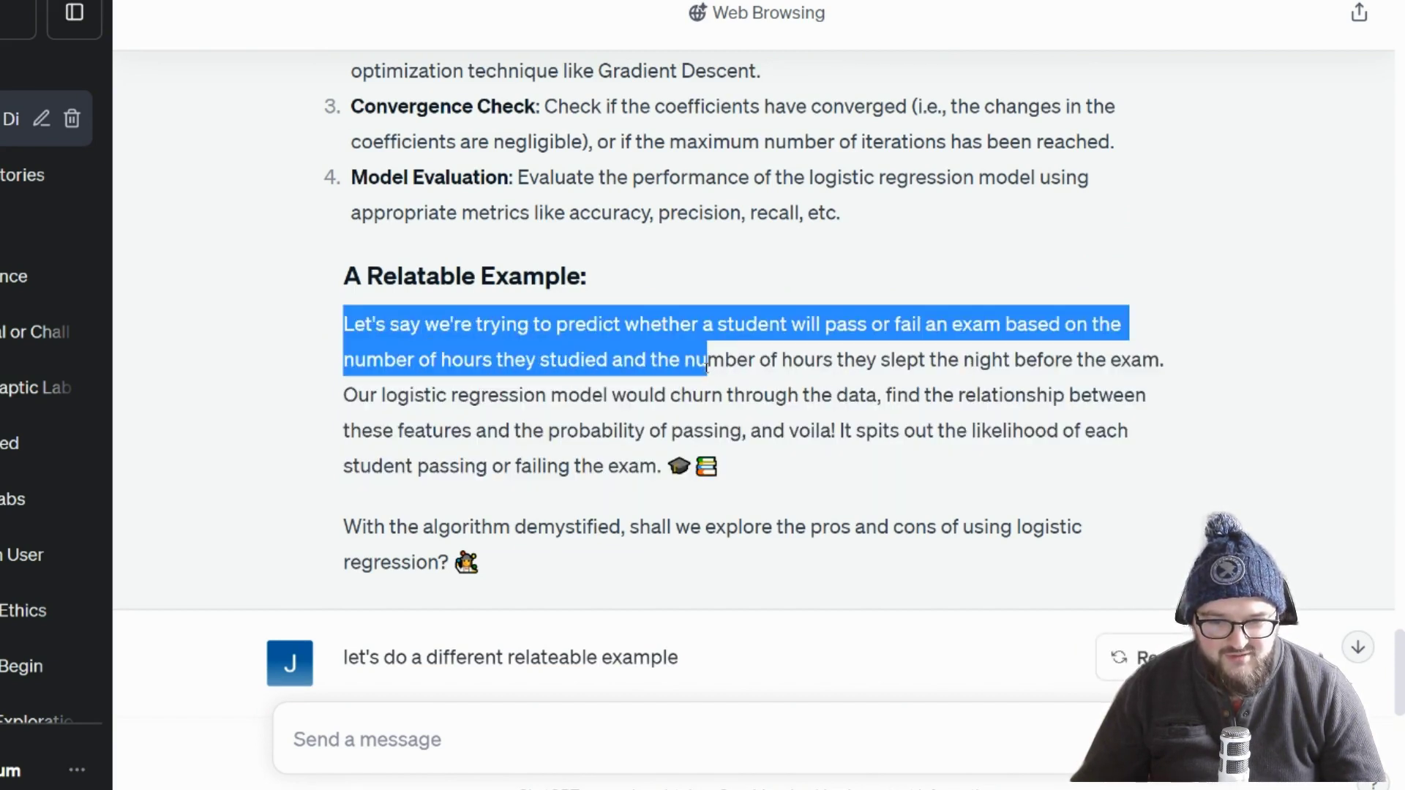
scroll(512, 417, "down", 3)
left_click(538, 400)
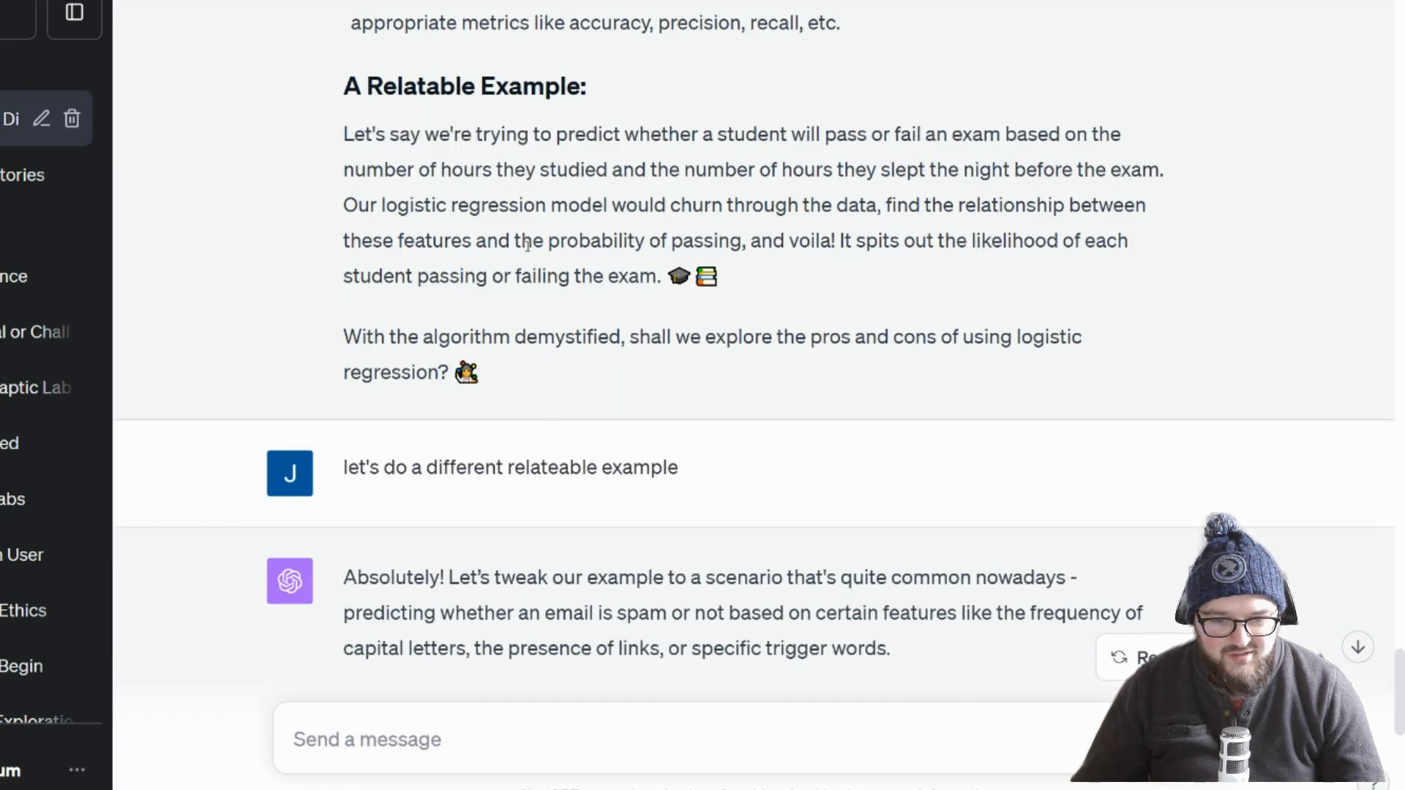
Read the replacement spam email example and reply "I actually want to walkthrough the math in this example, but spams a good one".
scroll(622, 447, "down", 6)
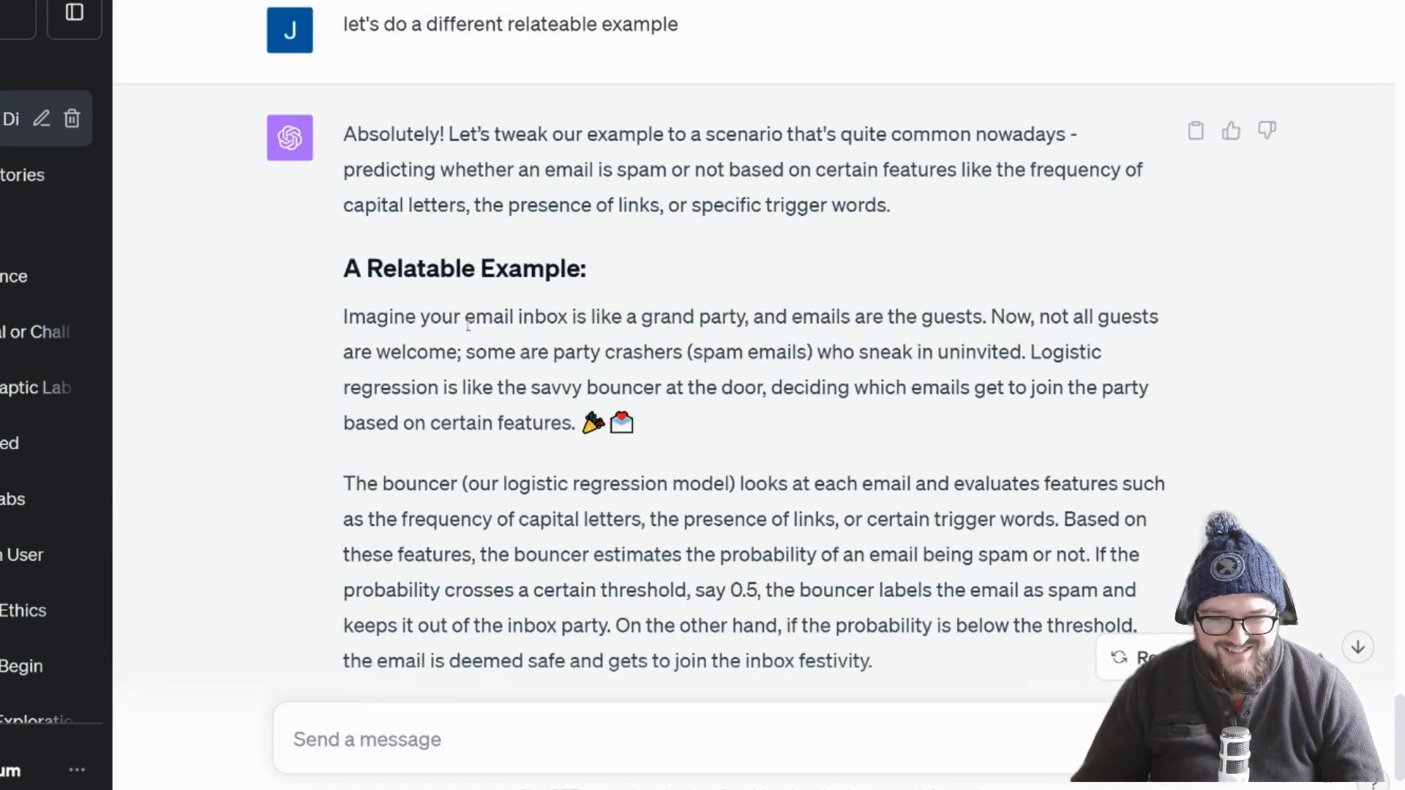
left_click_drag(442, 323, 1144, 323)
left_click_drag(475, 352, 808, 352)
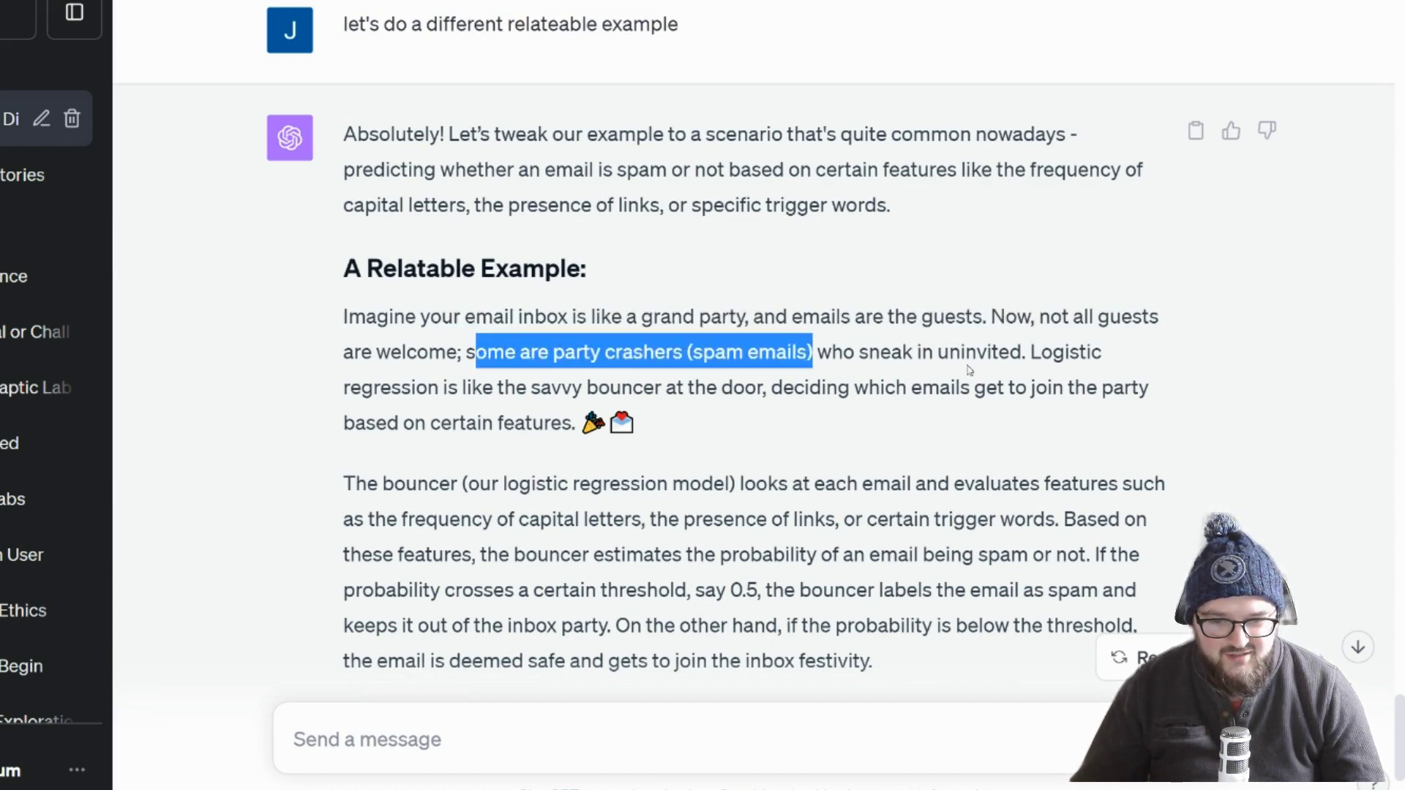
scroll(472, 427, "down", 1)
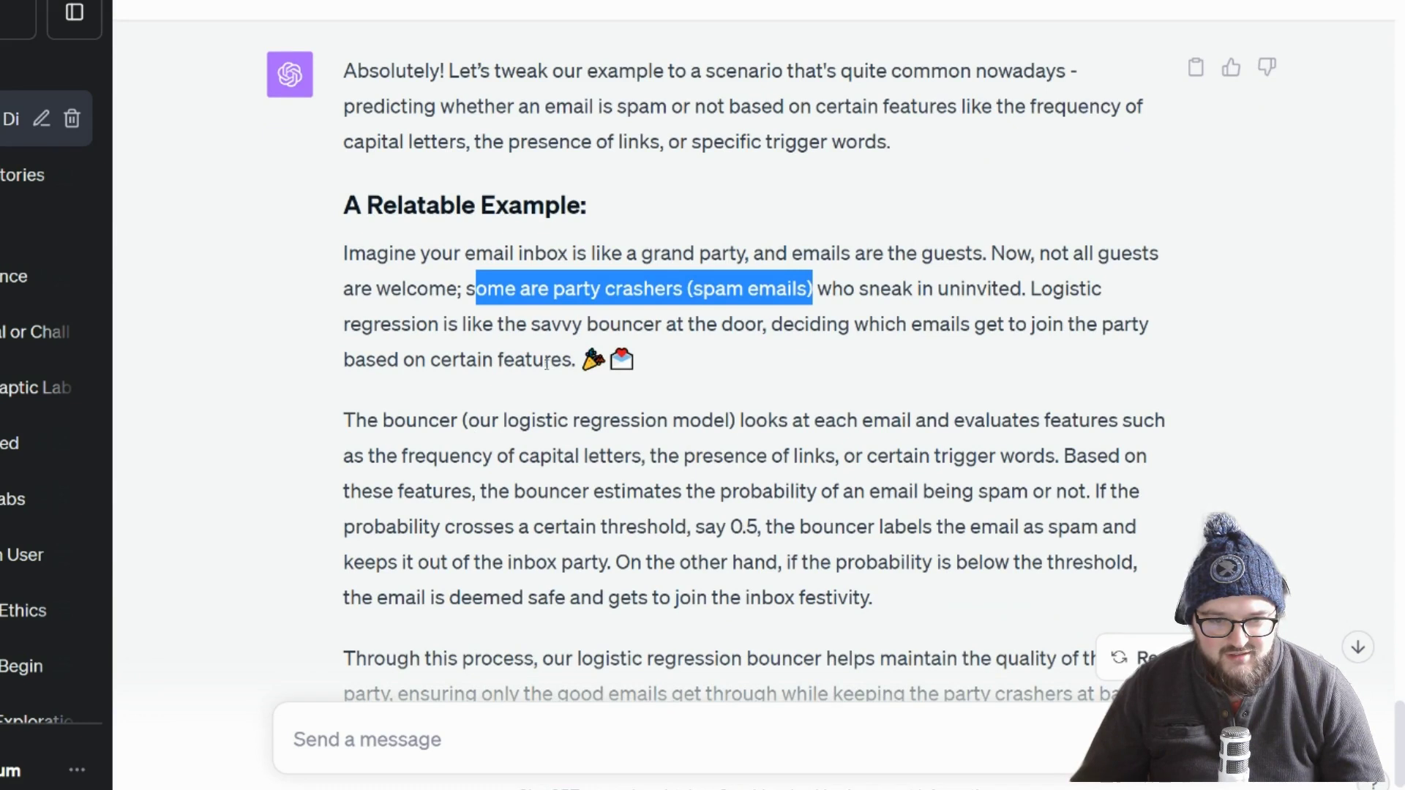
scroll(549, 360, "down", 2)
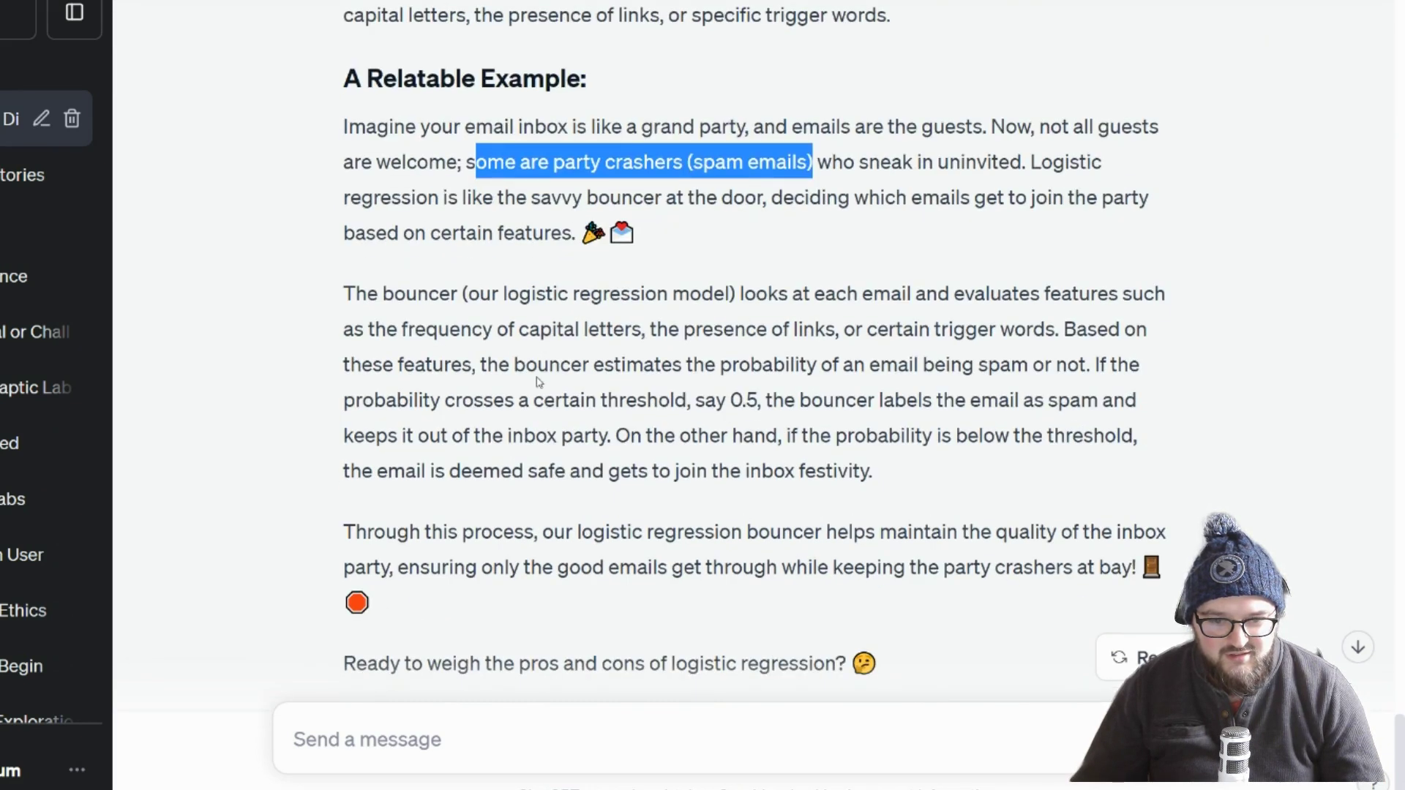
scroll(538, 382, "down", 2)
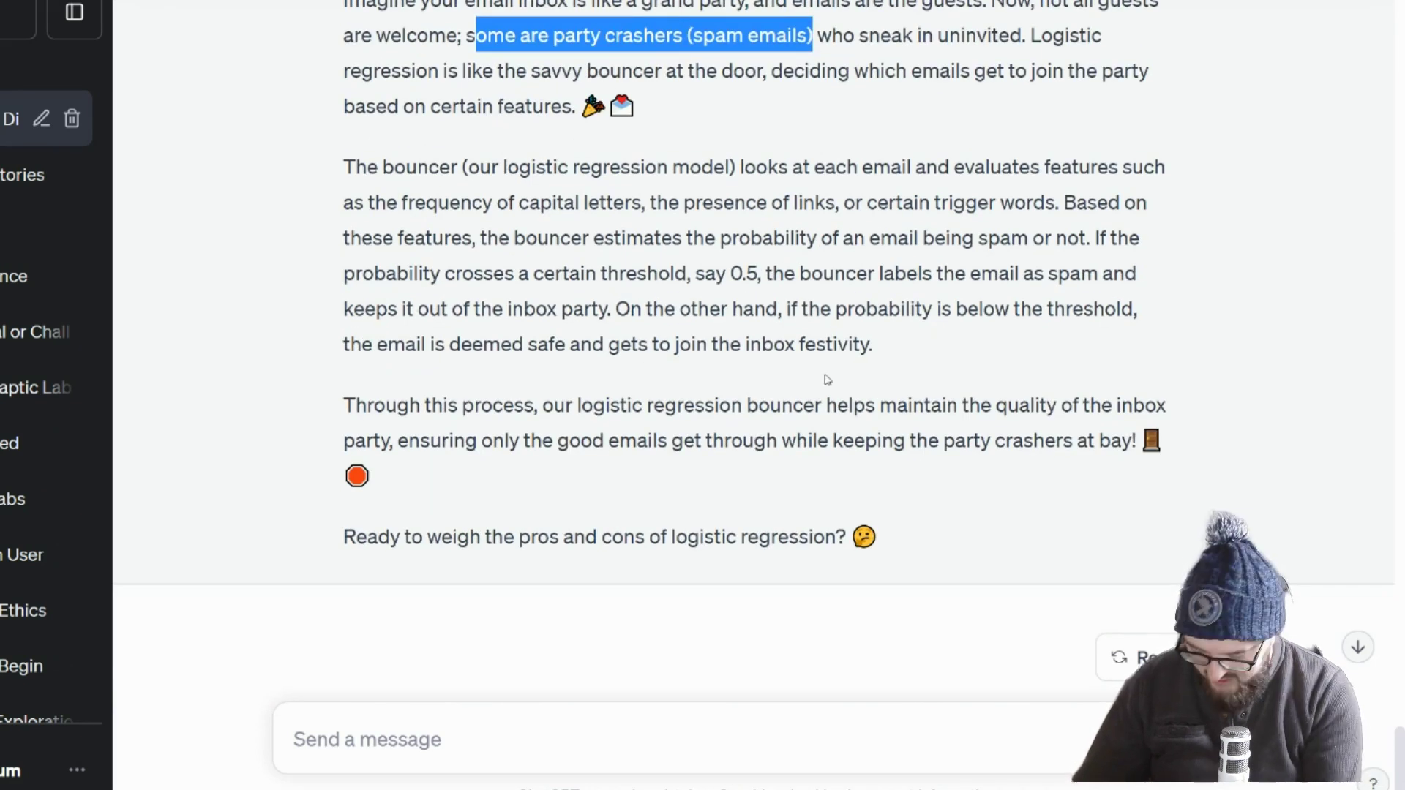
left_click(455, 751)
type("I actu")
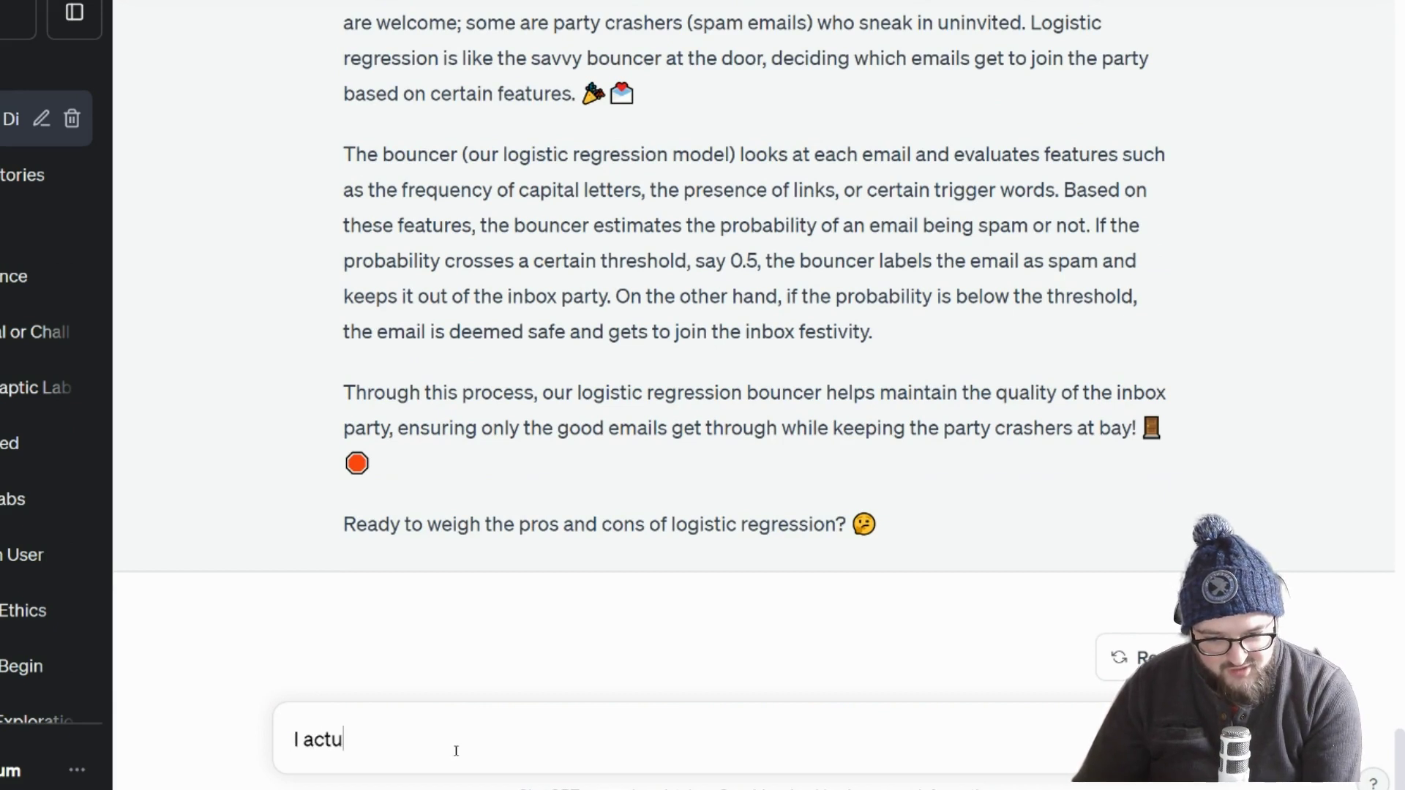
type("ally want to walkthrou")
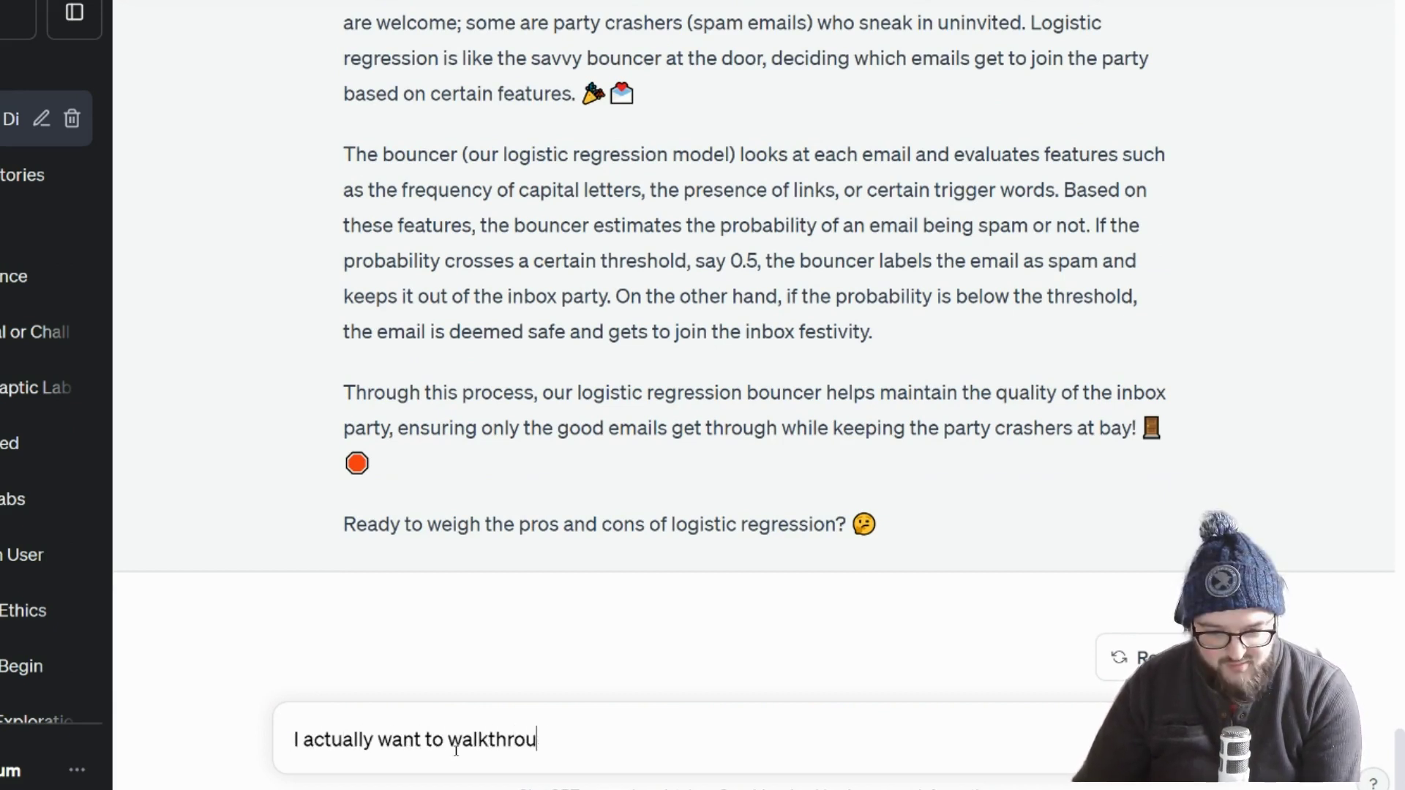
type("gh the math in this example, but ")
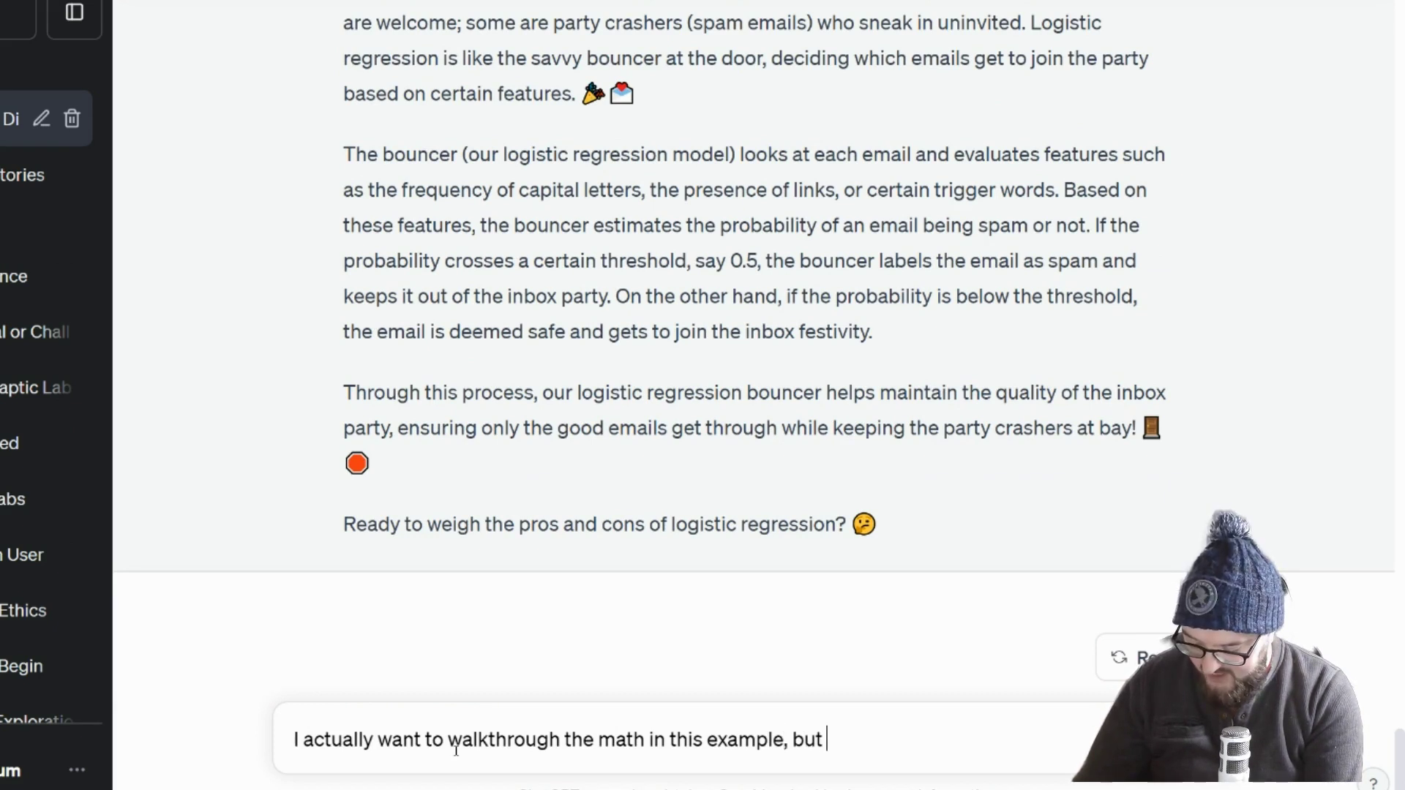
type("spams a good one")
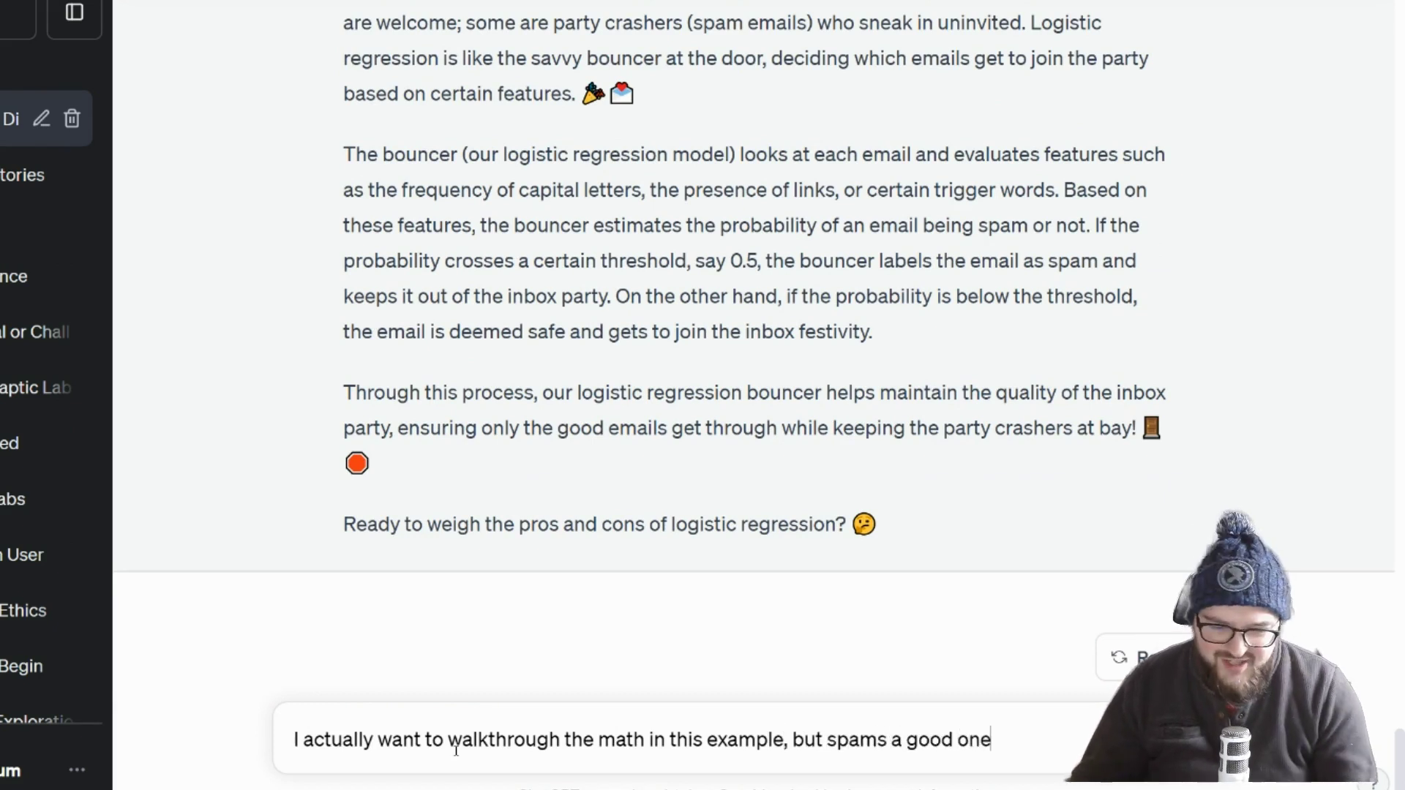
key("Return")
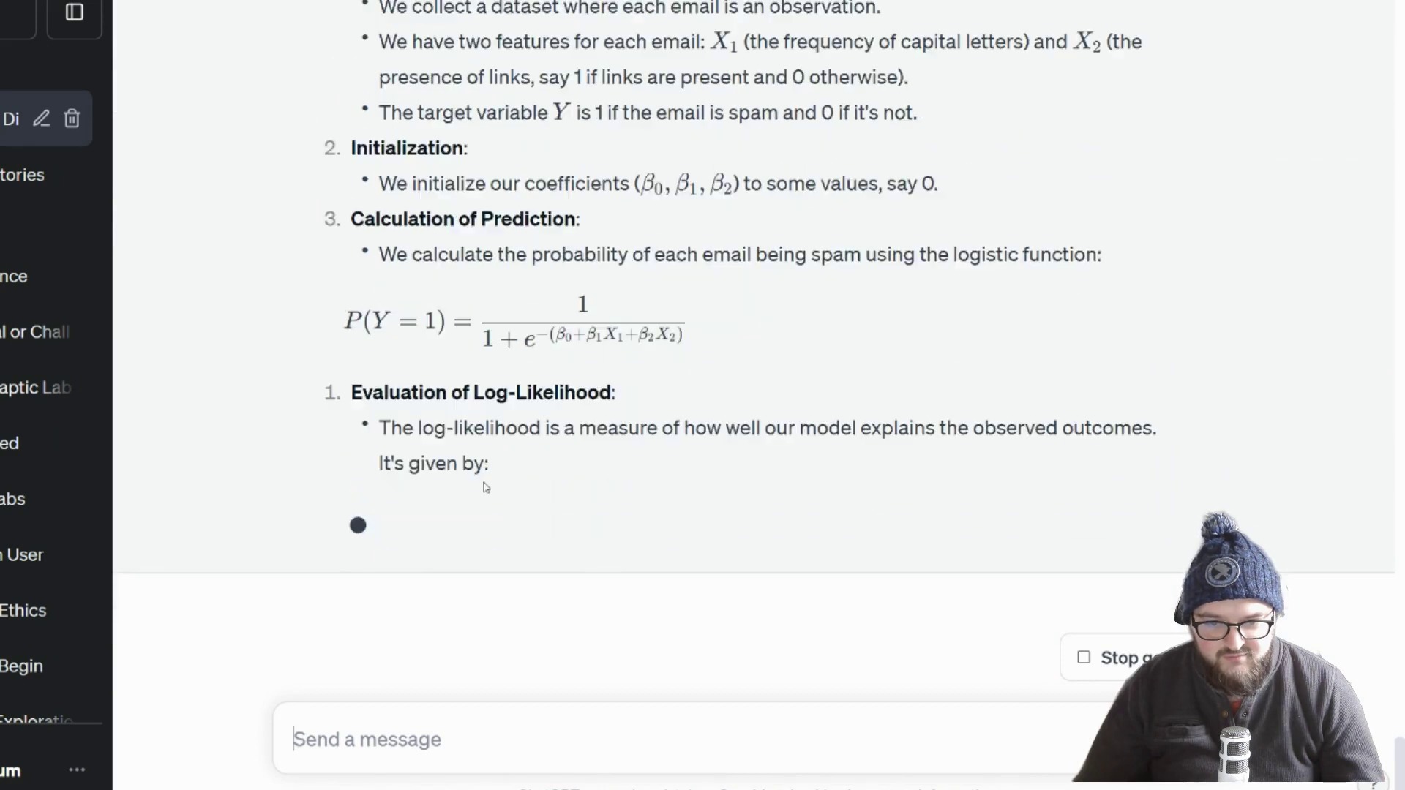
Read through the mathematical walkthrough of the spam detection example from data collection to model evaluation.
scroll(483, 488, "up", 6)
scroll(673, 458, "down", 2)
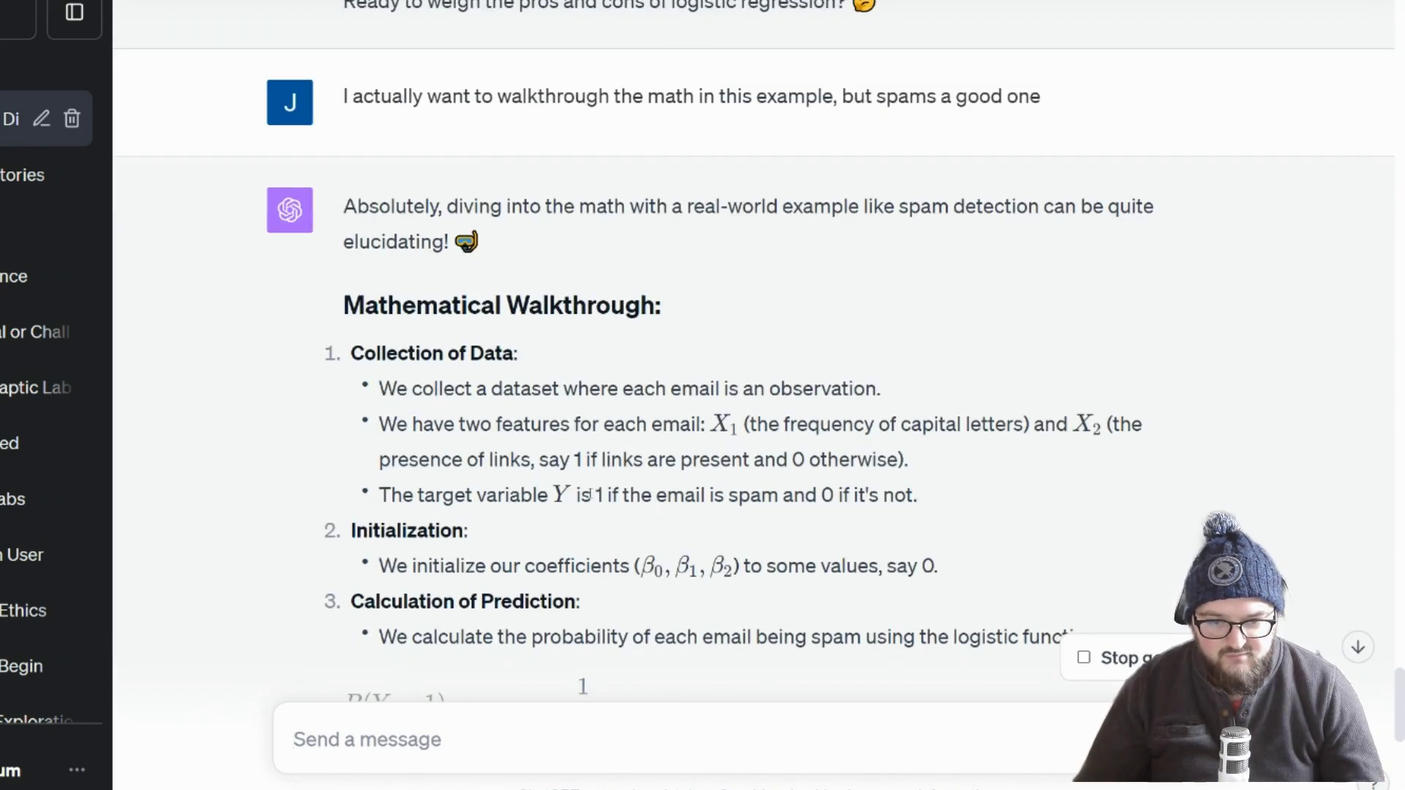
scroll(674, 458, "down", 12)
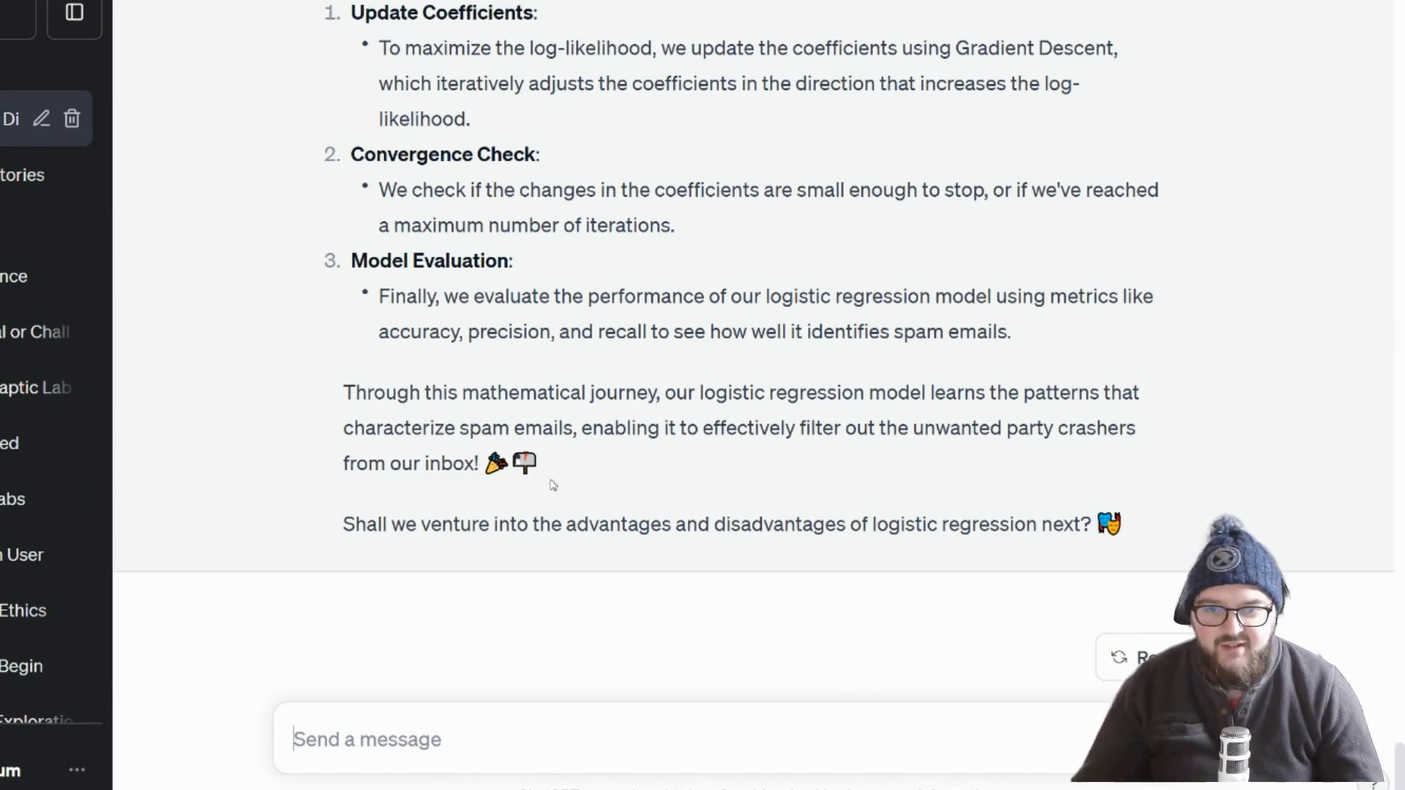
Reexamine the mathematical walkthrough of spam detection, highlighting from the data collection point to the calculation of prediction.
scroll(623, 465, "up", 1)
scroll(623, 466, "up", 15)
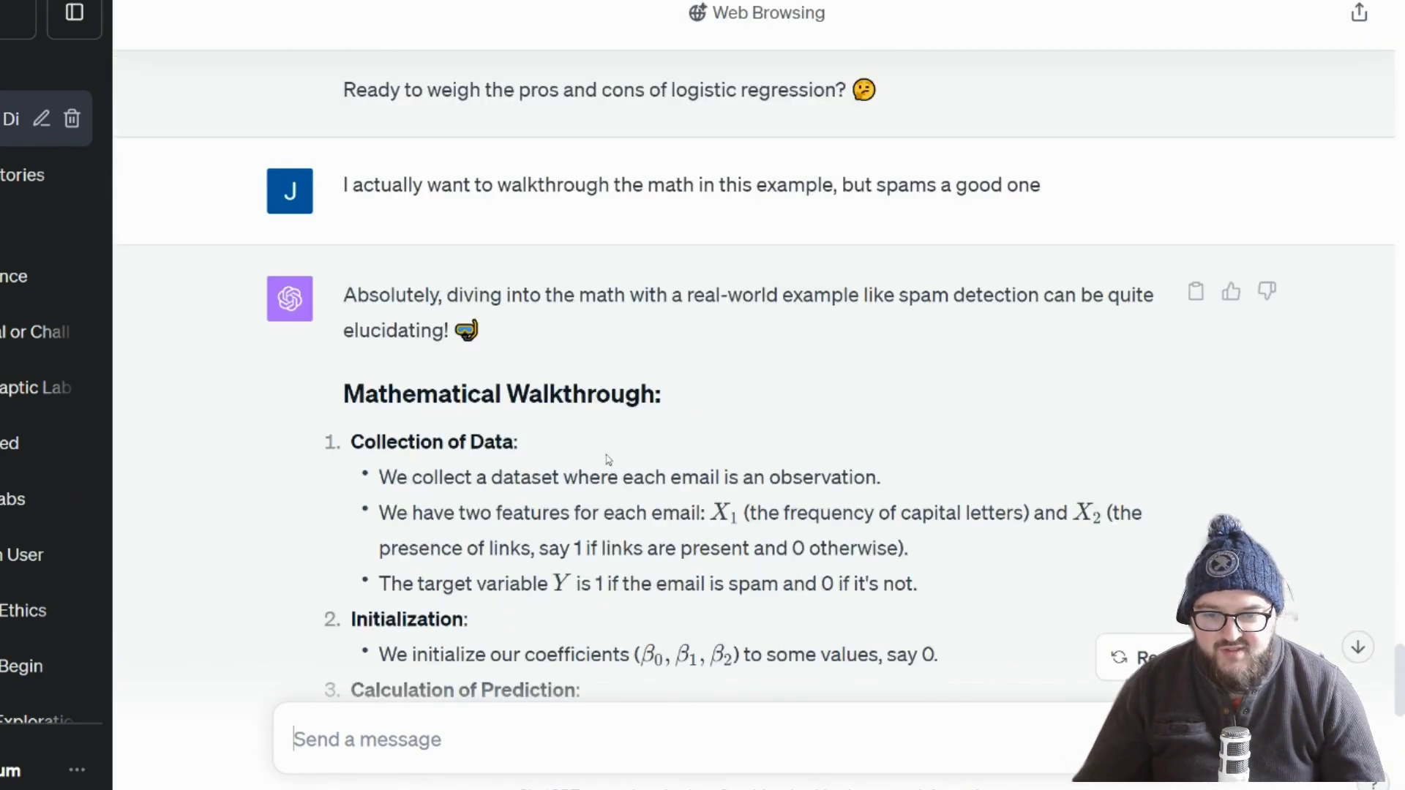
scroll(599, 461, "down", 3)
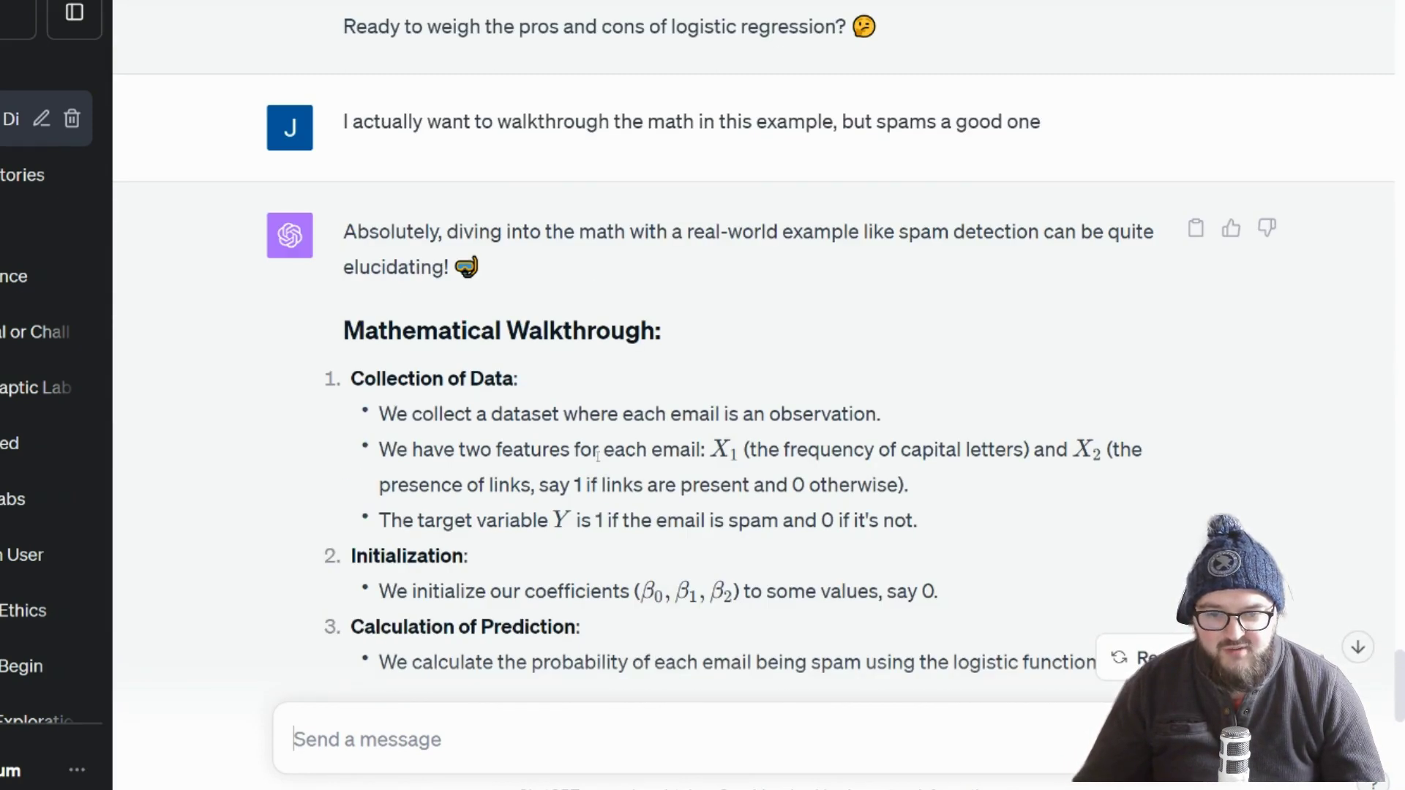
scroll(599, 455, "down", 2)
left_click_drag(358, 250, 586, 505)
left_click(348, 286)
left_click_drag(355, 251, 842, 586)
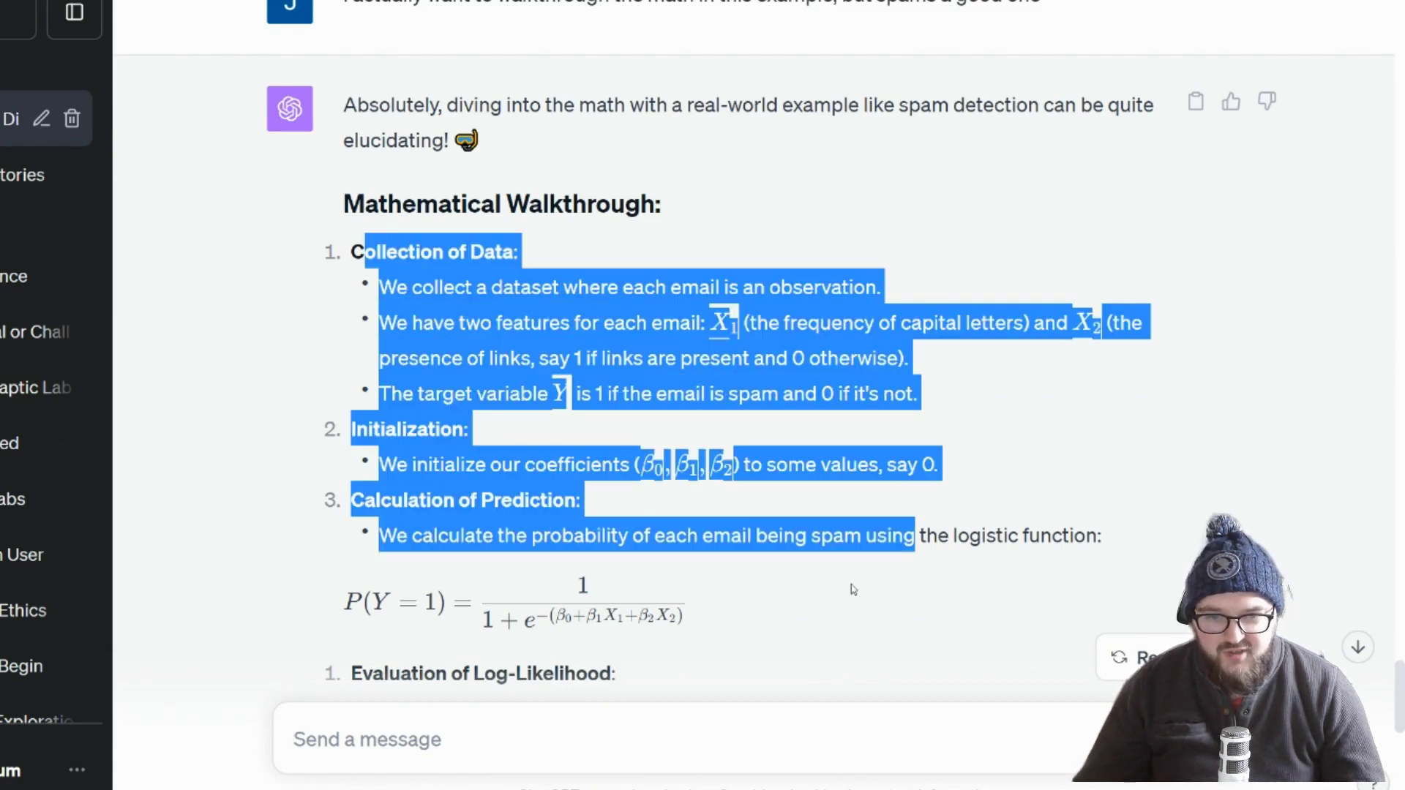
Send the follow-up request "i want this to be more of a narrative walkthrough - take the reader step by step".
scroll(842, 586, "down", 3)
scroll(526, 748, "down", 10)
left_click(526, 748)
type("i want this to be more of a nra")
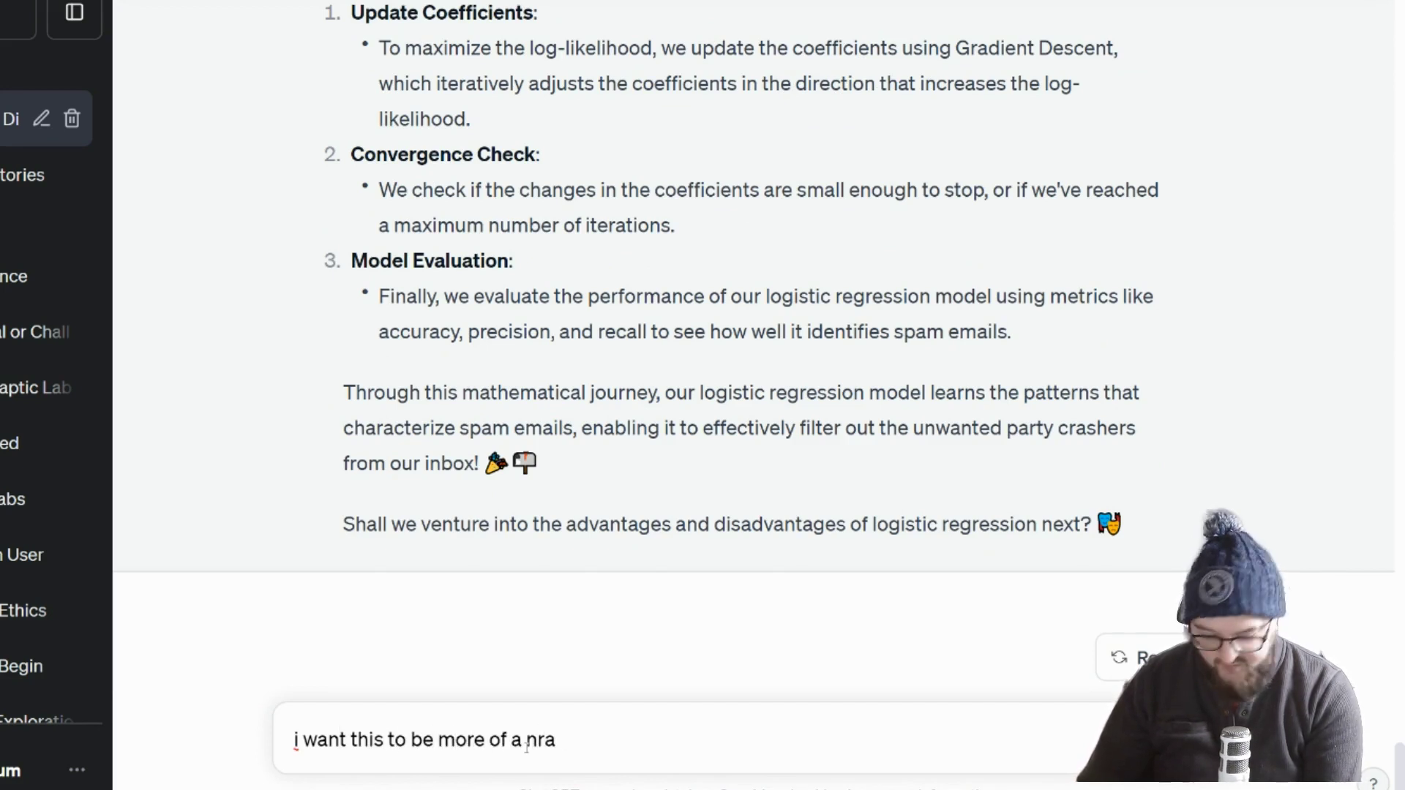
type("e walkthrough - take the reader step by step")
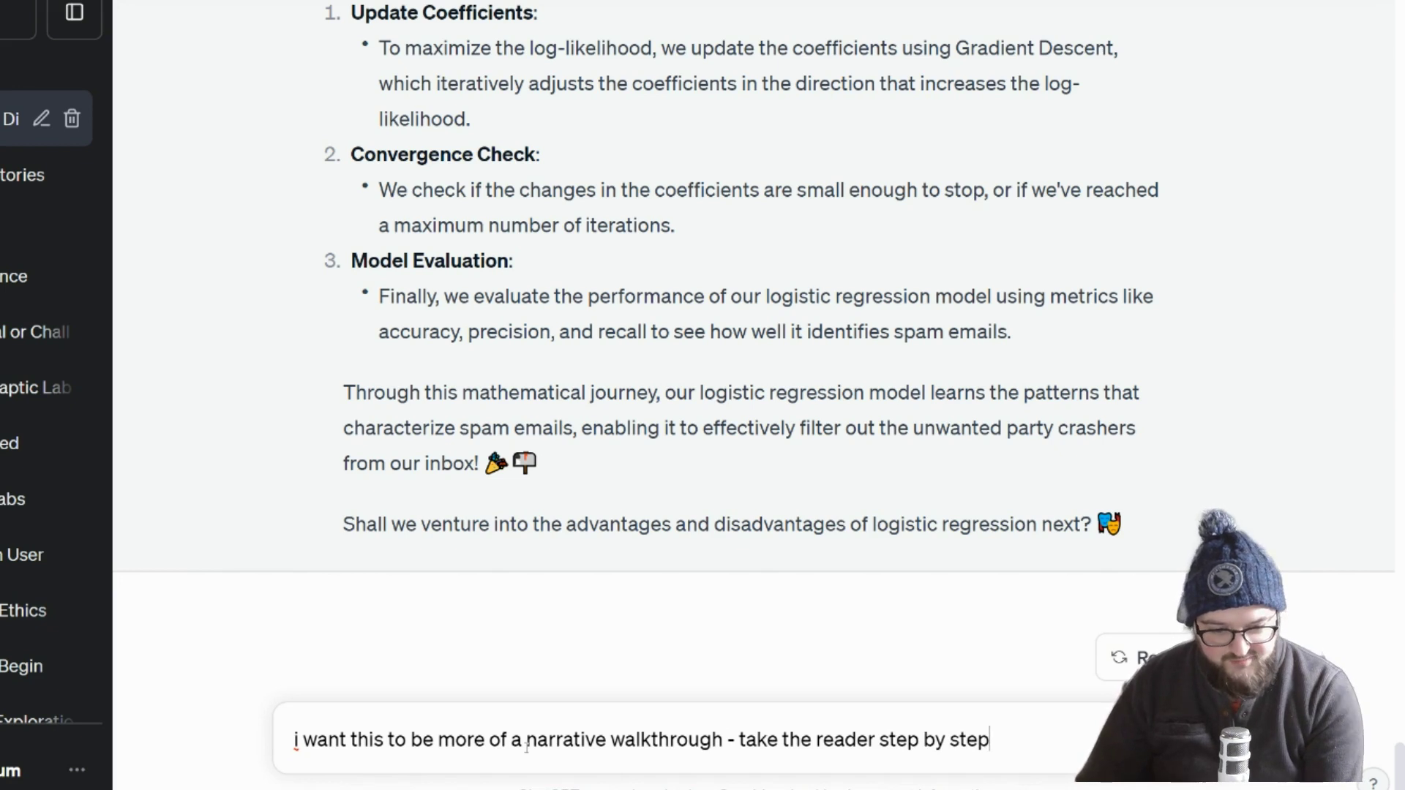
key("Return")
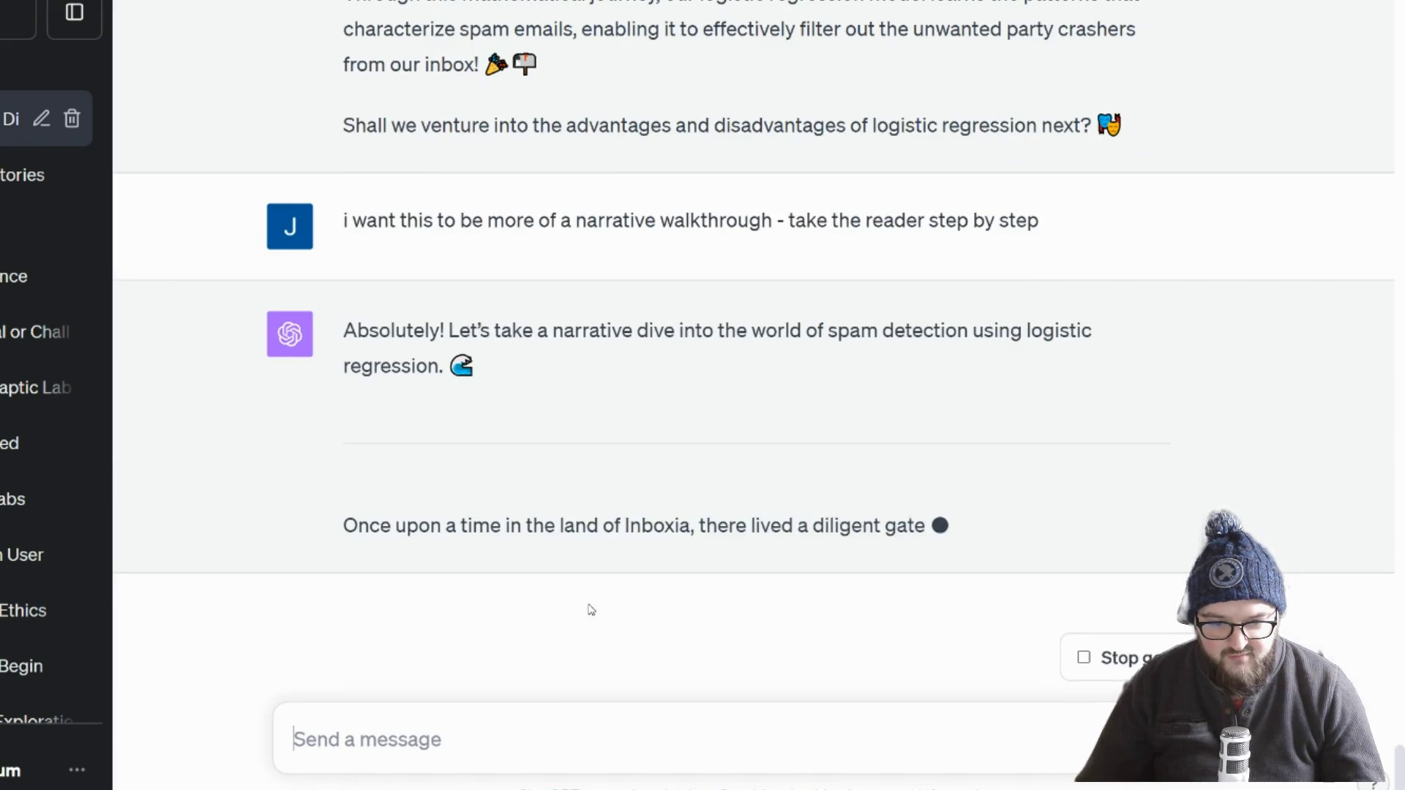
Read through the narrative spam detection story chapter by chapter, highlighting the Chapter 1 heading and passages.
left_click_drag(344, 527, 696, 452)
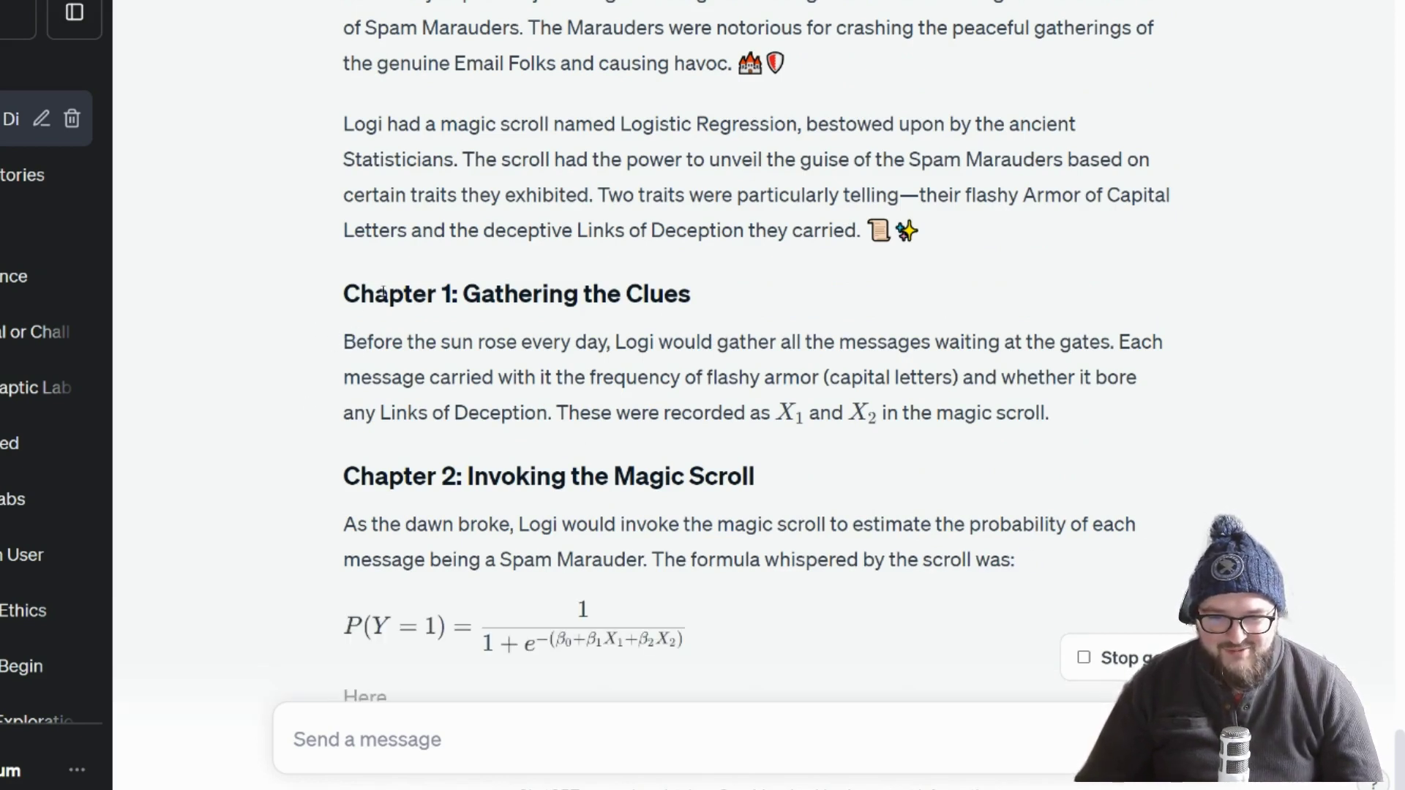
left_click_drag(383, 293, 690, 293)
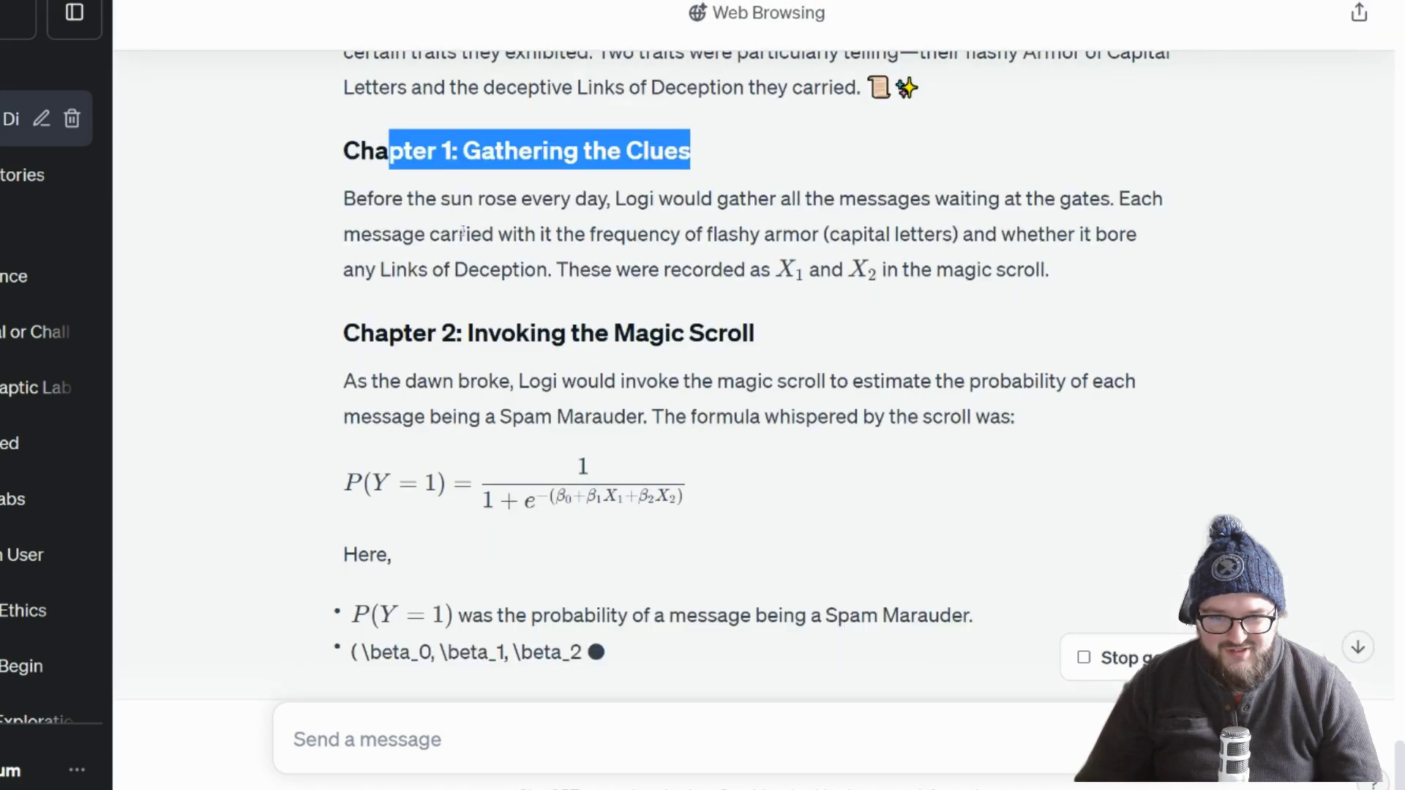
left_click(461, 234)
left_click_drag(588, 199, 1108, 198)
left_click(357, 218)
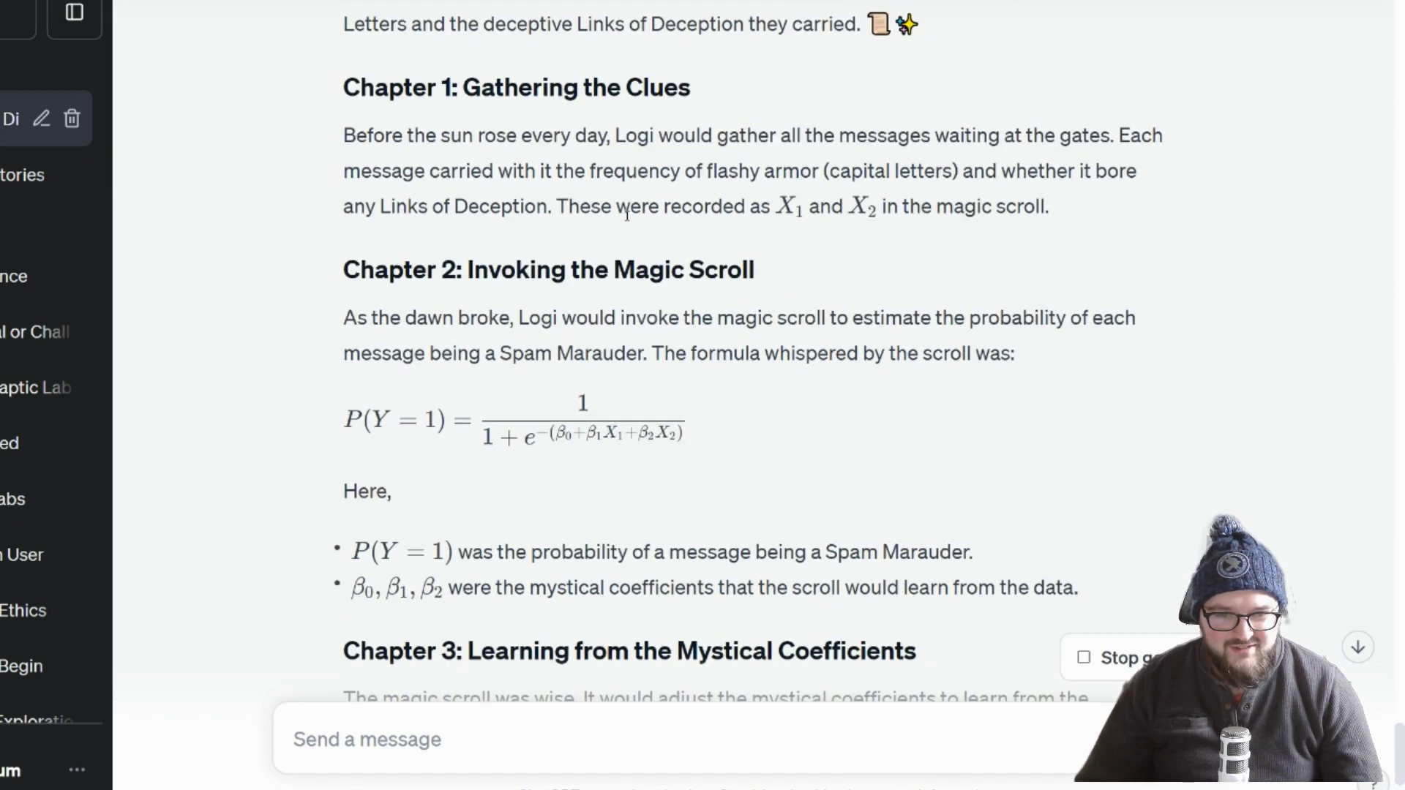
left_click_drag(567, 206, 997, 206)
left_click(486, 261)
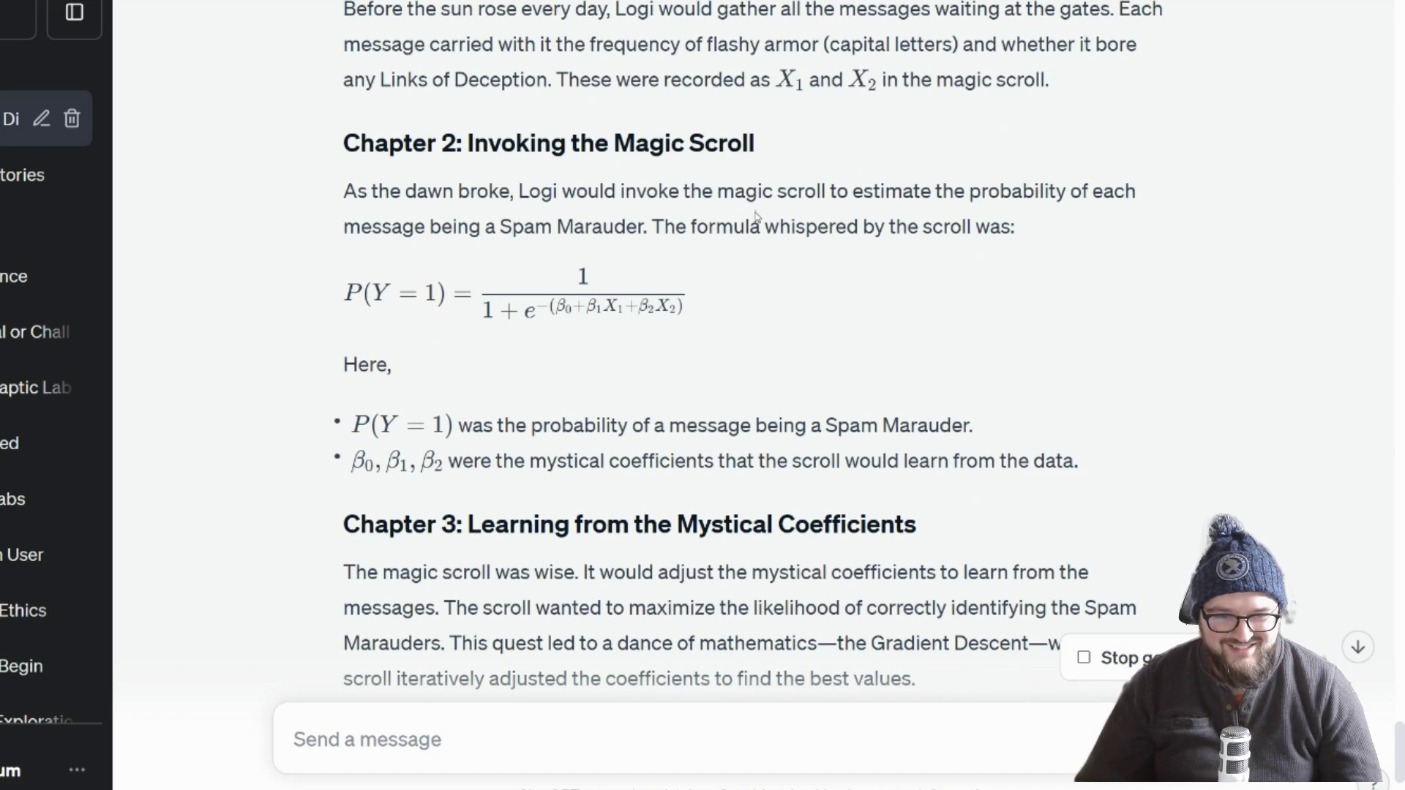
scroll(744, 406, "down", 1)
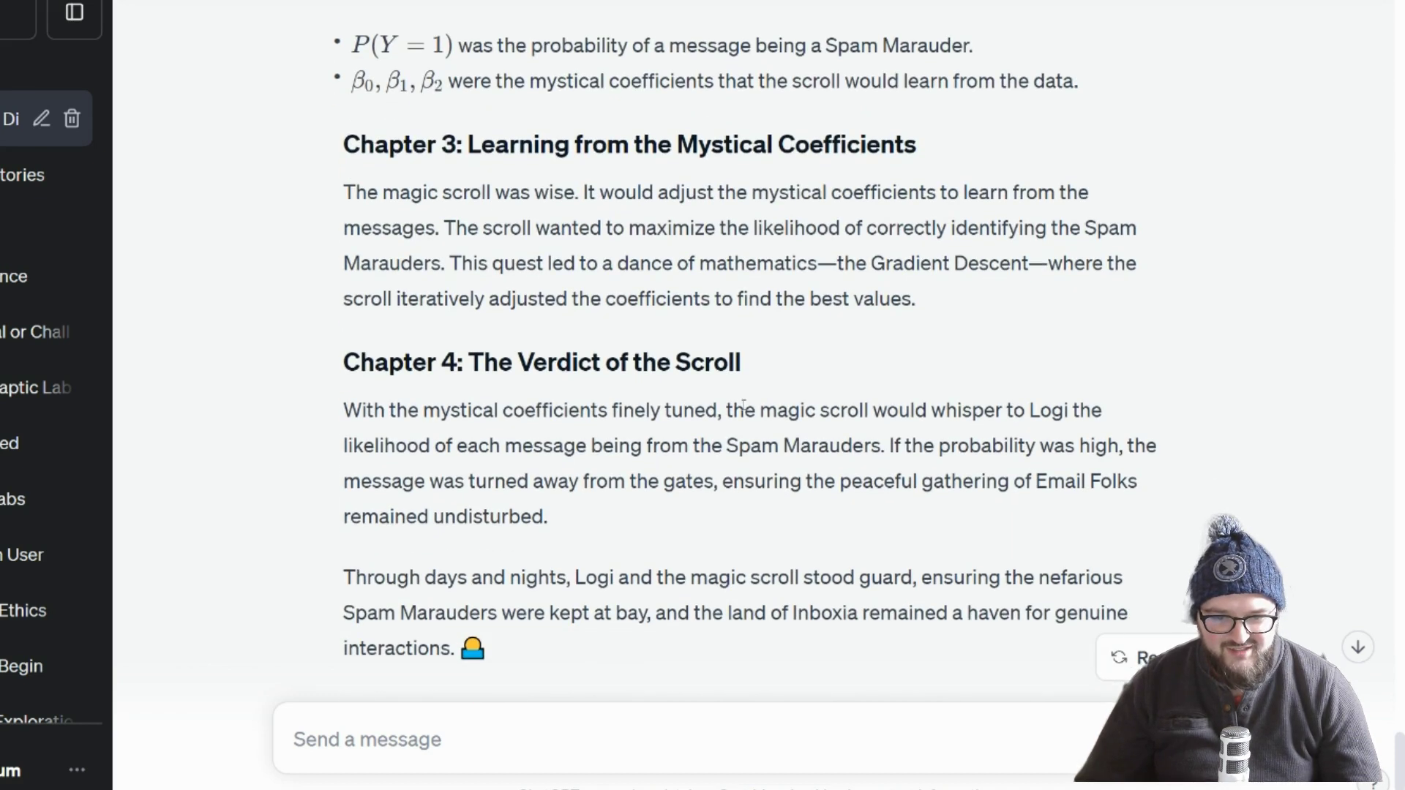
scroll(457, 502, "down", 1)
scroll(456, 501, "down", 3)
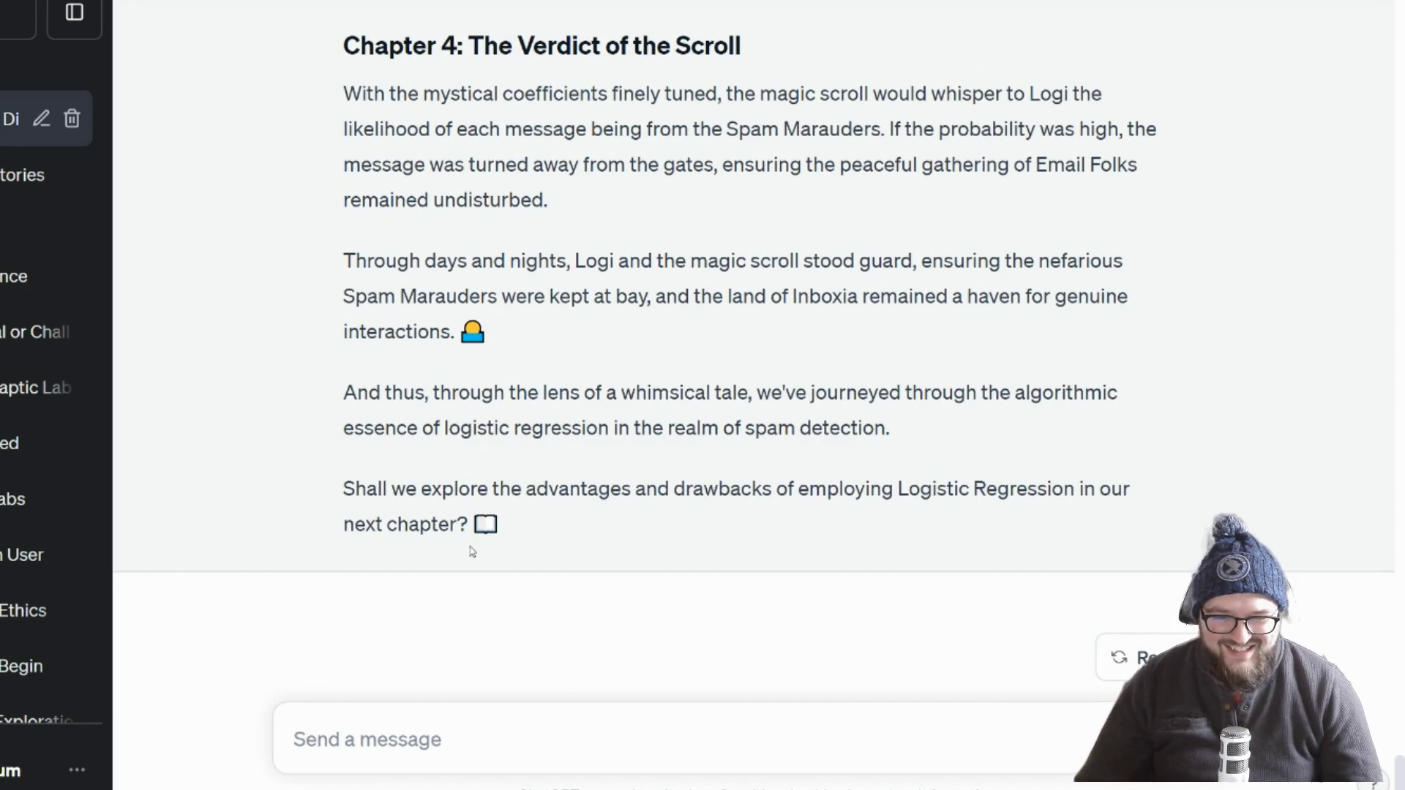
Highlight the story's closing paragraph and reply "lets do it" to the offer to explore advantages and drawbacks.
left_click_drag(366, 396, 832, 413)
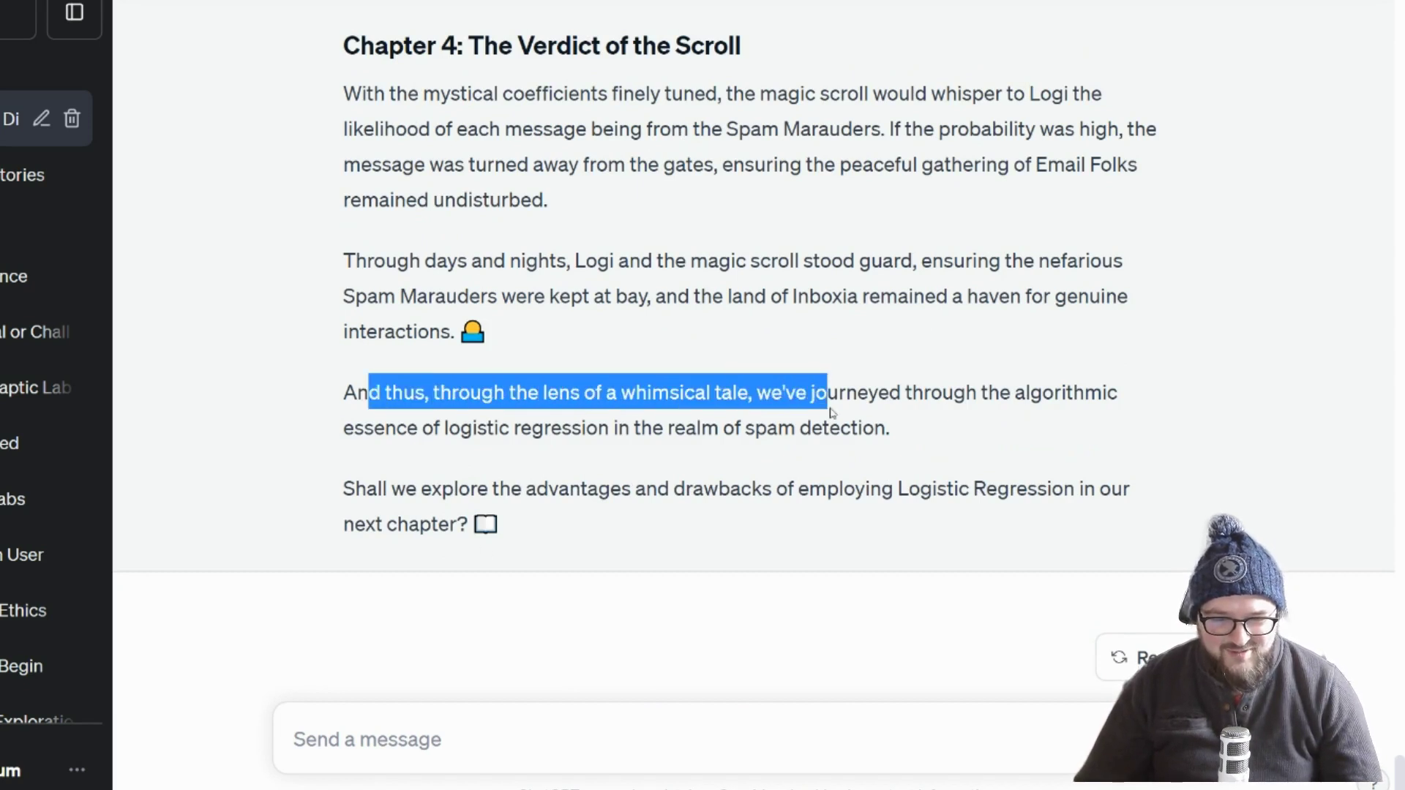
left_click_drag(983, 393, 1061, 388)
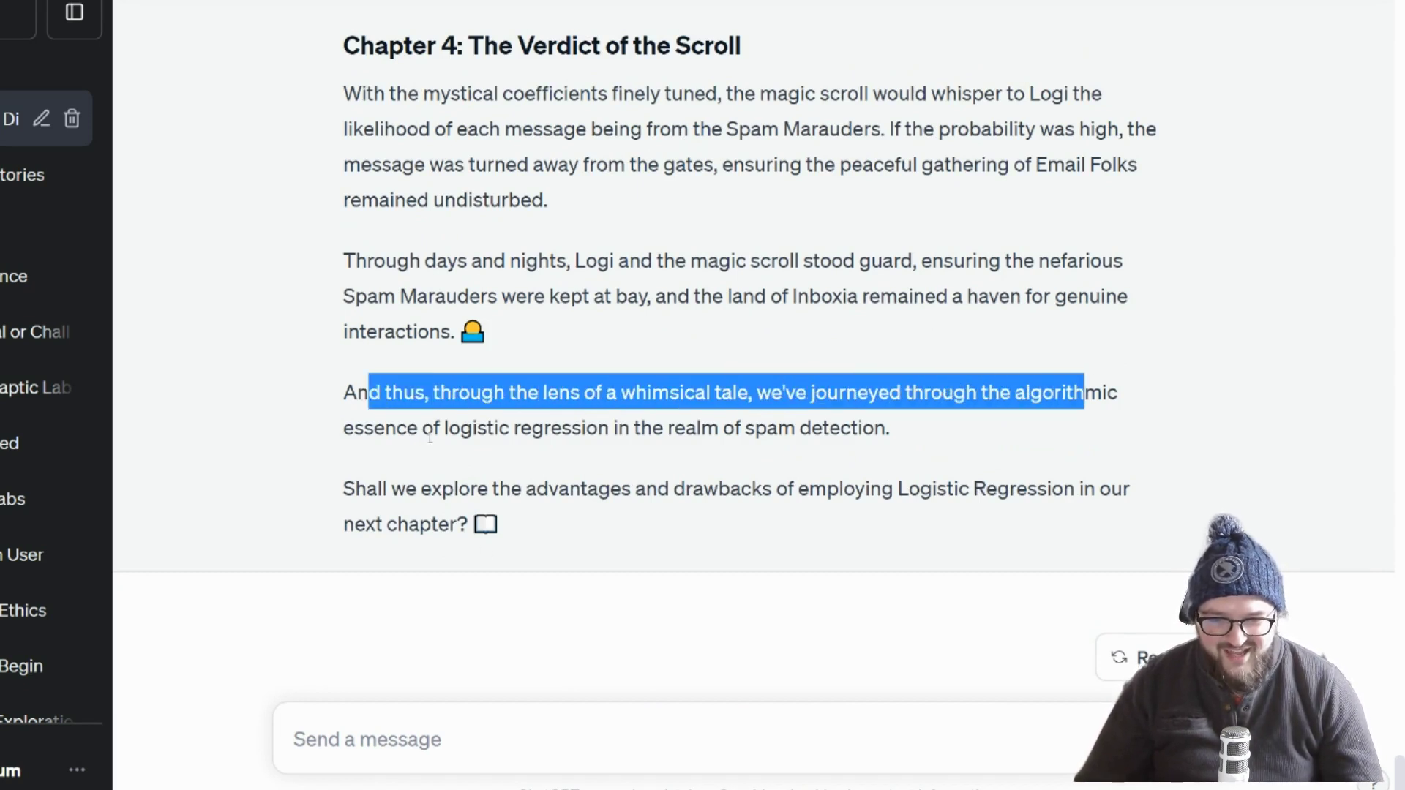
left_click_drag(355, 430, 852, 425)
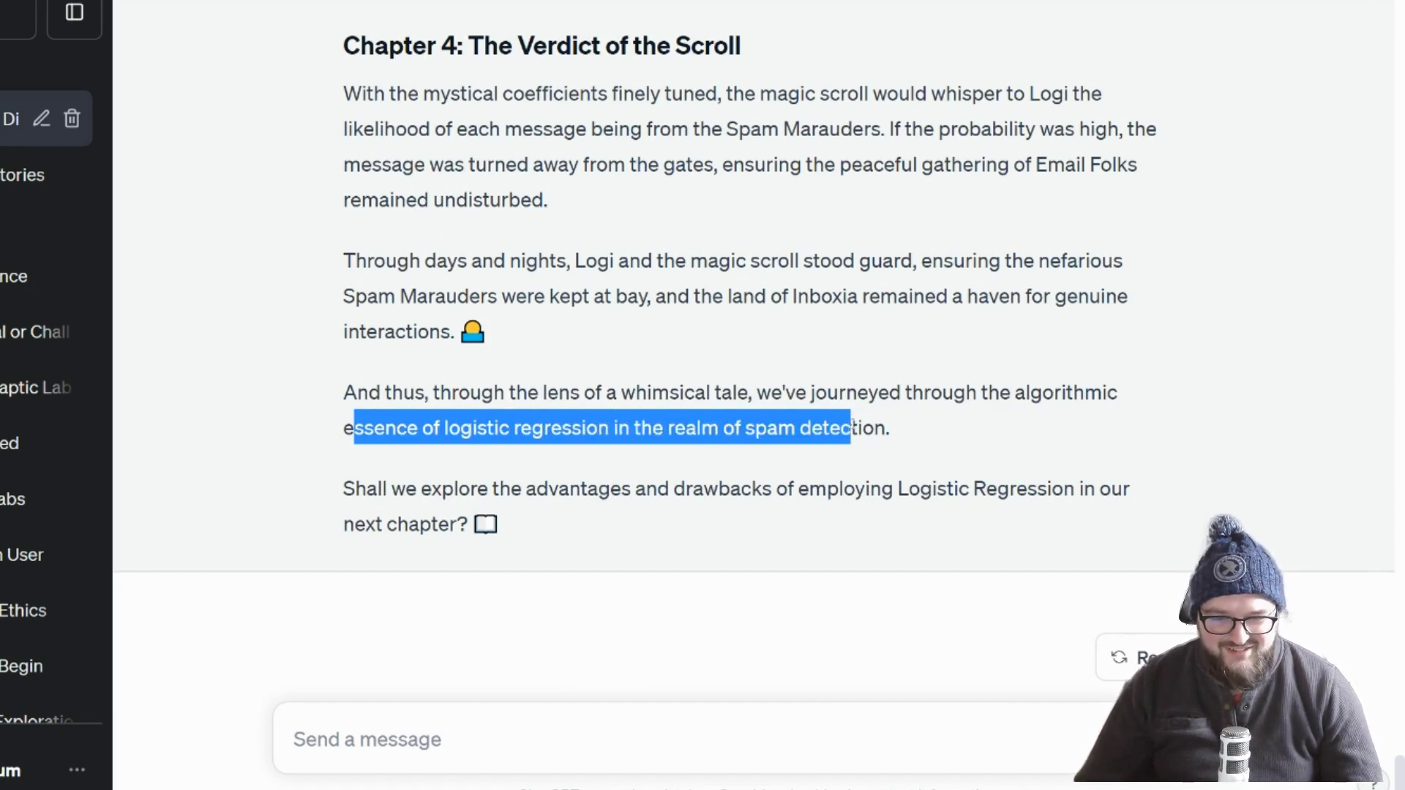
left_click(534, 556)
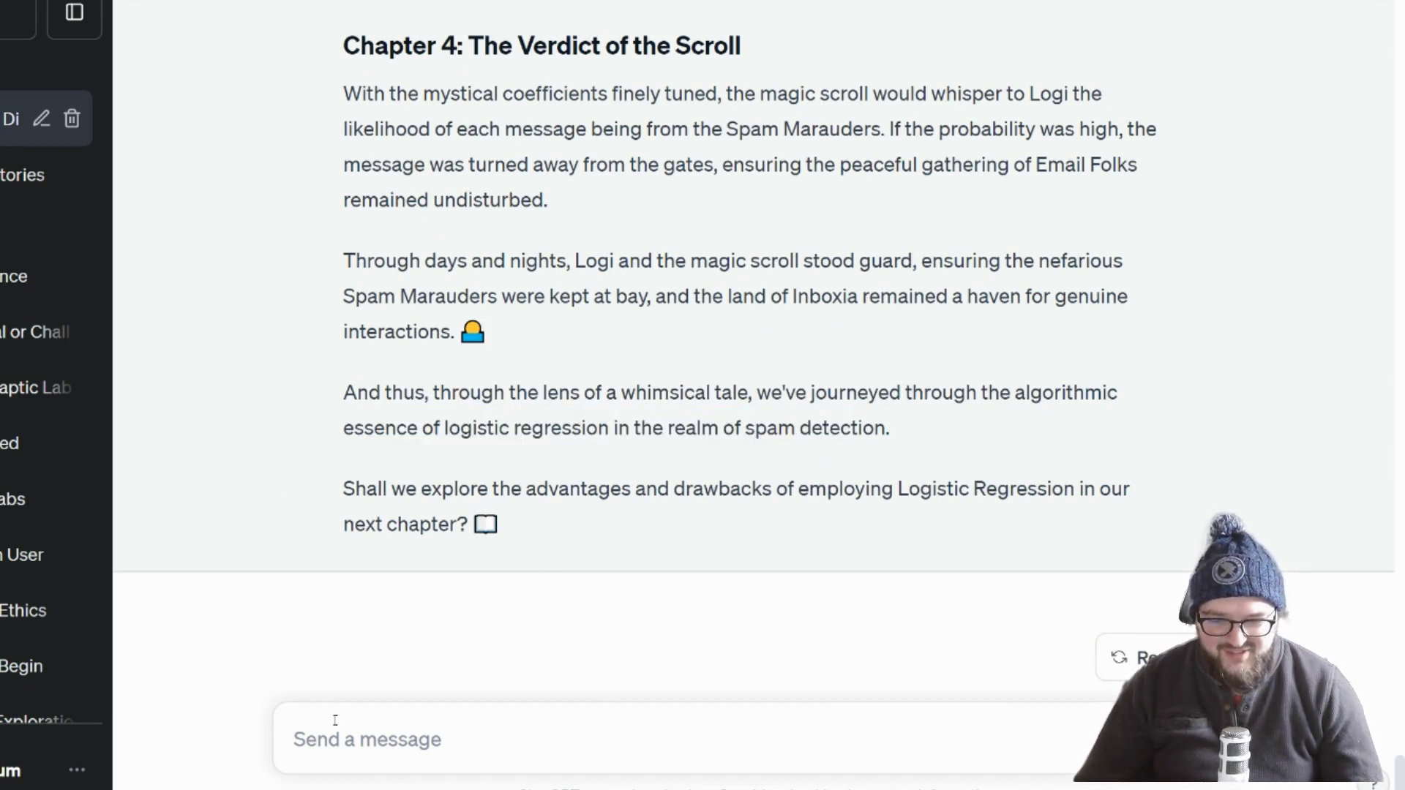
type("lets do it")
key("Return")
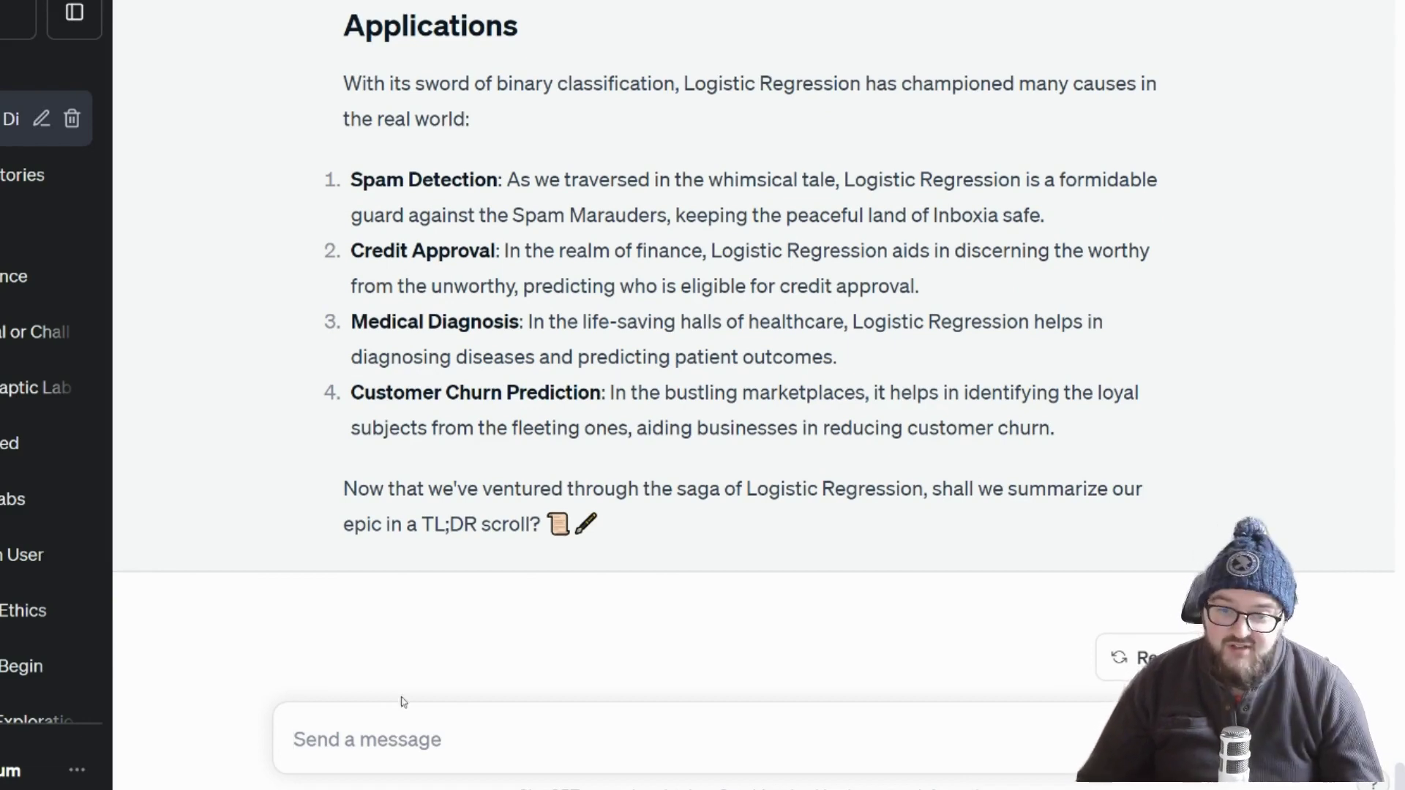
Compare the advantages and applications response with the earlier story, and send "rewrite with emojis for expressiveness".
scroll(436, 402, "up", 10)
scroll(438, 399, "up", 7)
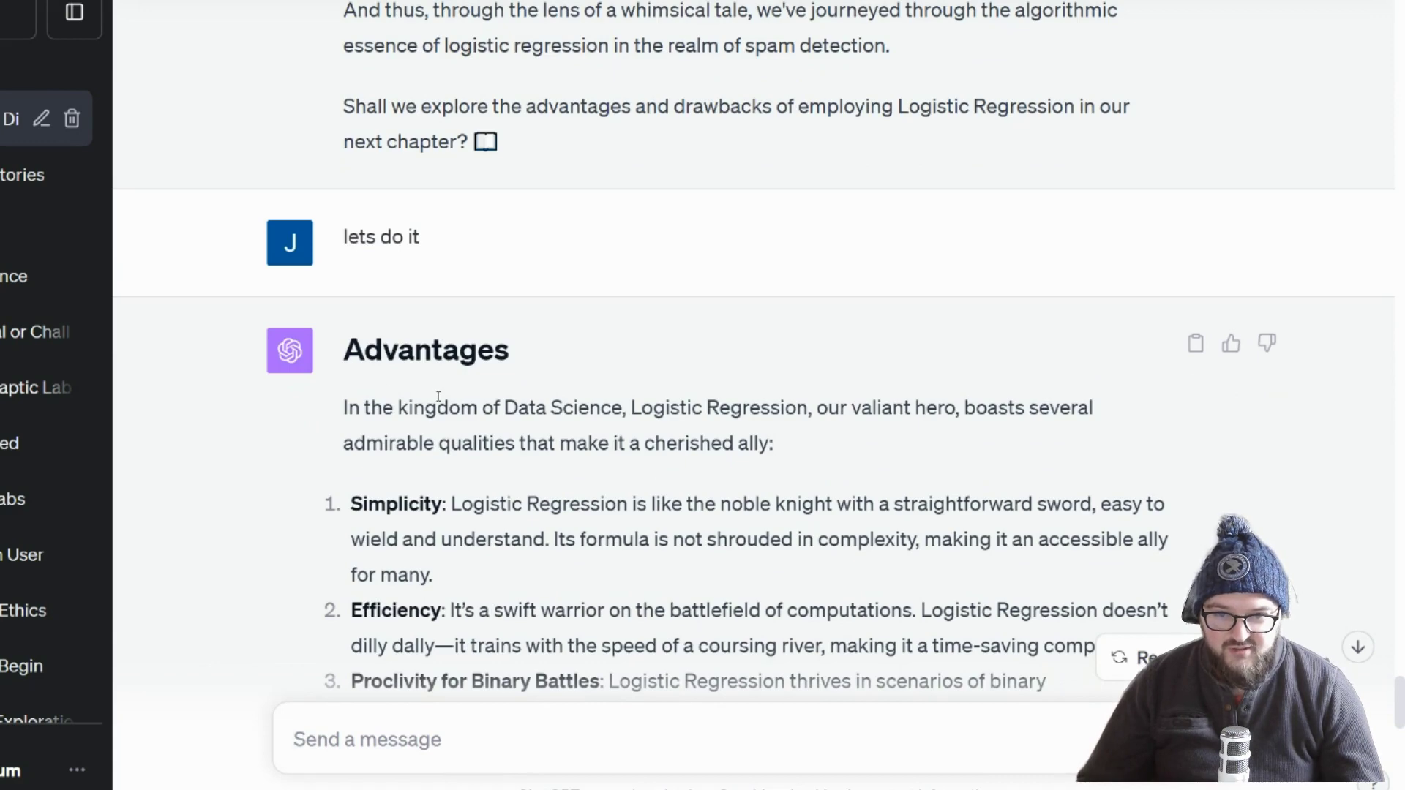
scroll(438, 396, "up", 9)
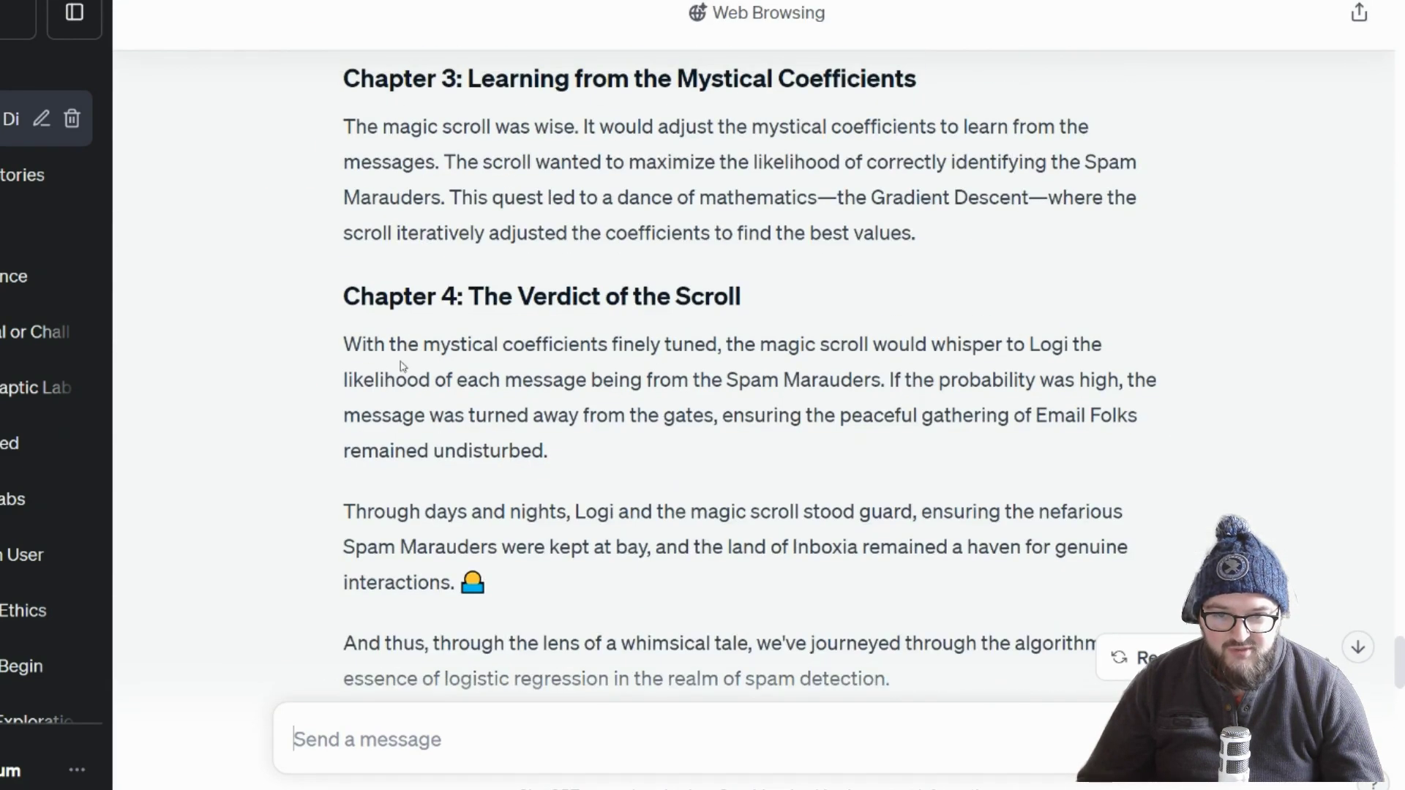
scroll(402, 366, "up", 10)
scroll(449, 452, "down", 20)
scroll(449, 454, "down", 10)
type("rewrite with emojis for expressiveness")
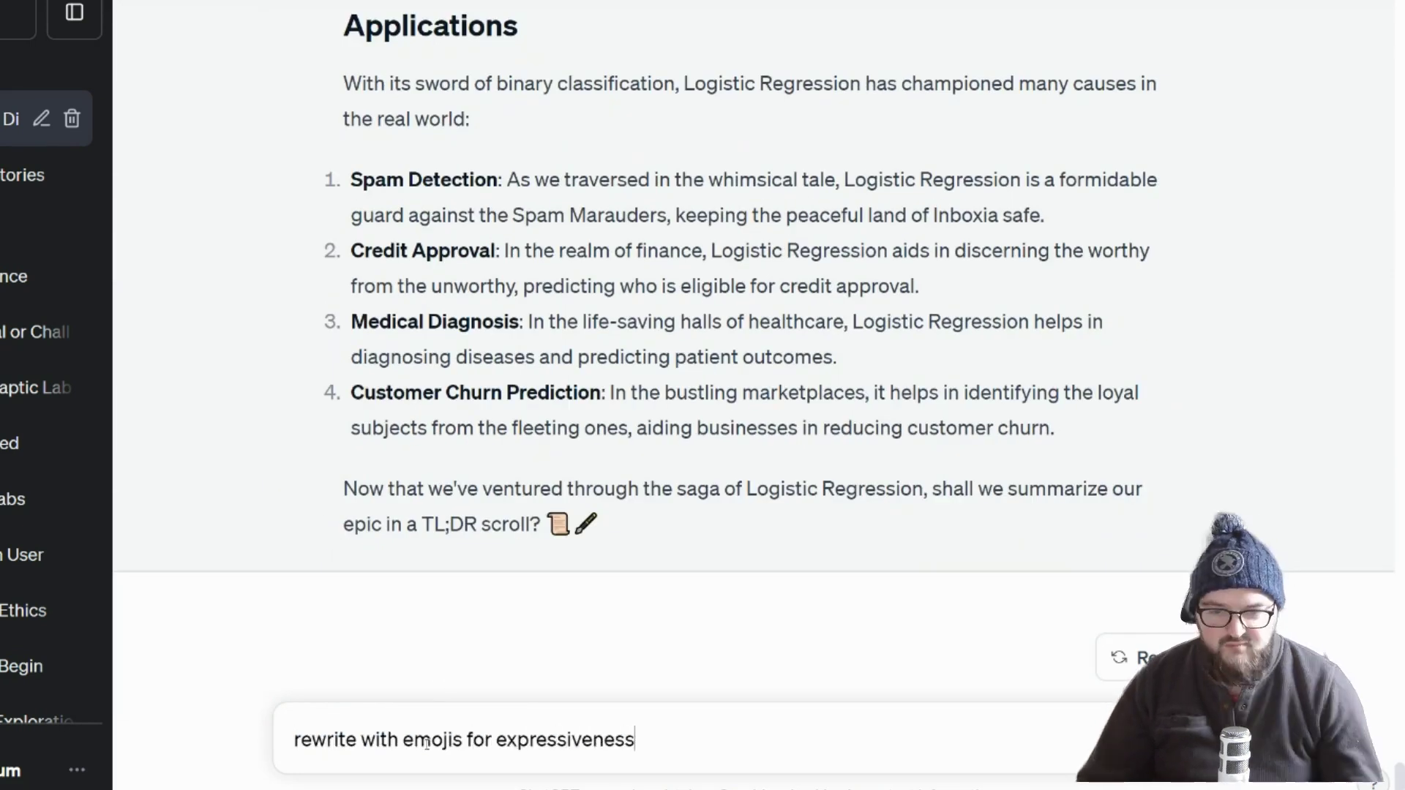
key("Return")
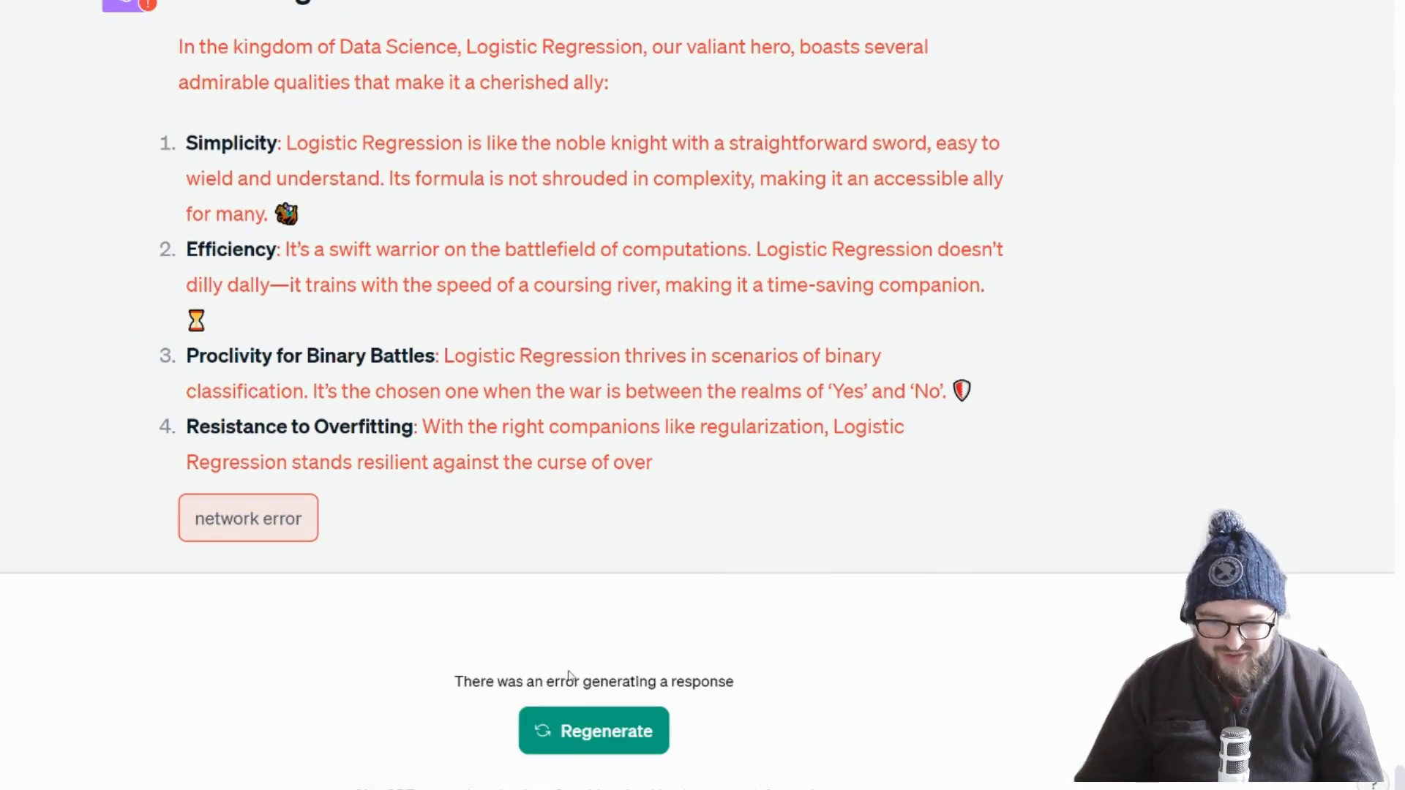
Regenerate the interrupted emoji rewrite and look over its text as it is written.
left_click(595, 747)
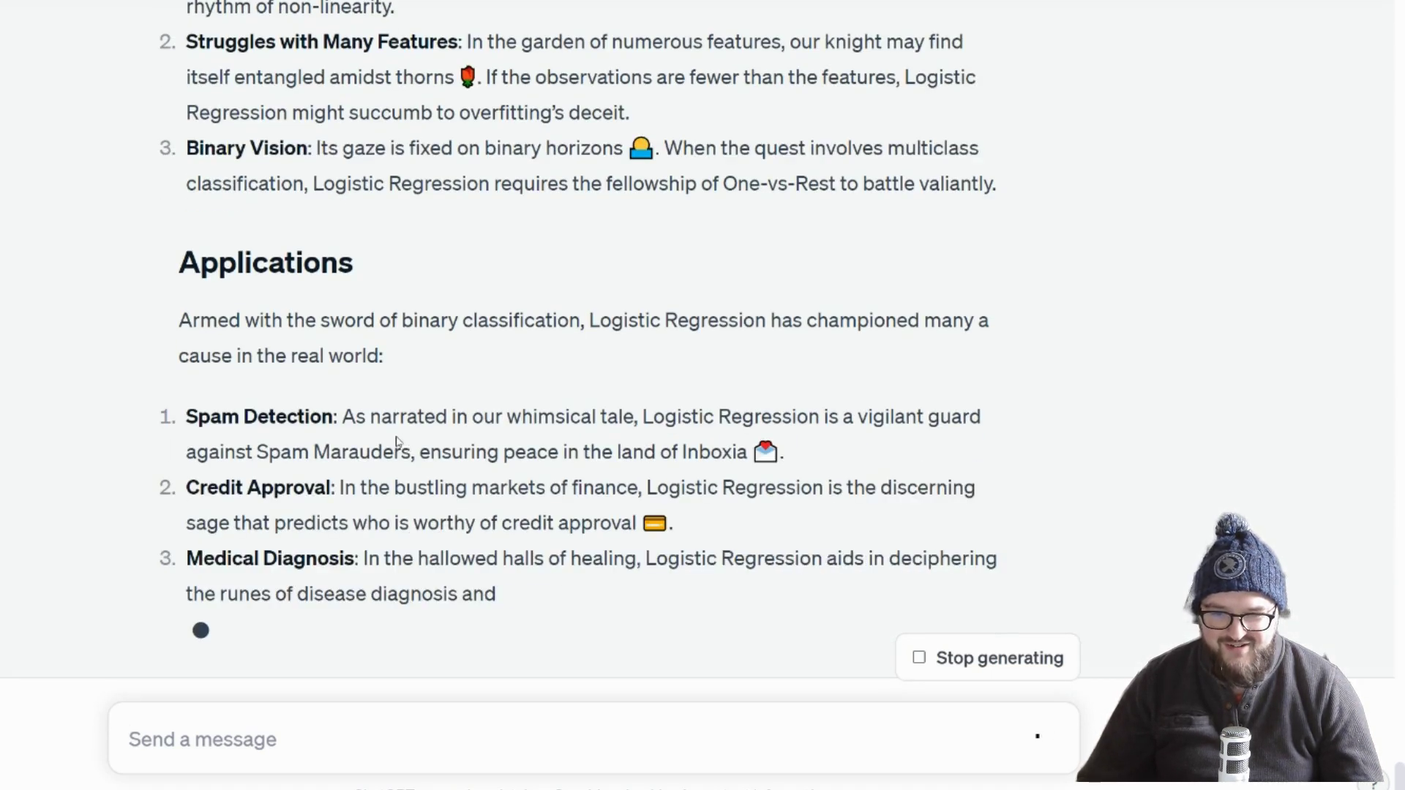
left_click_drag(337, 408, 713, 380)
left_click(468, 347)
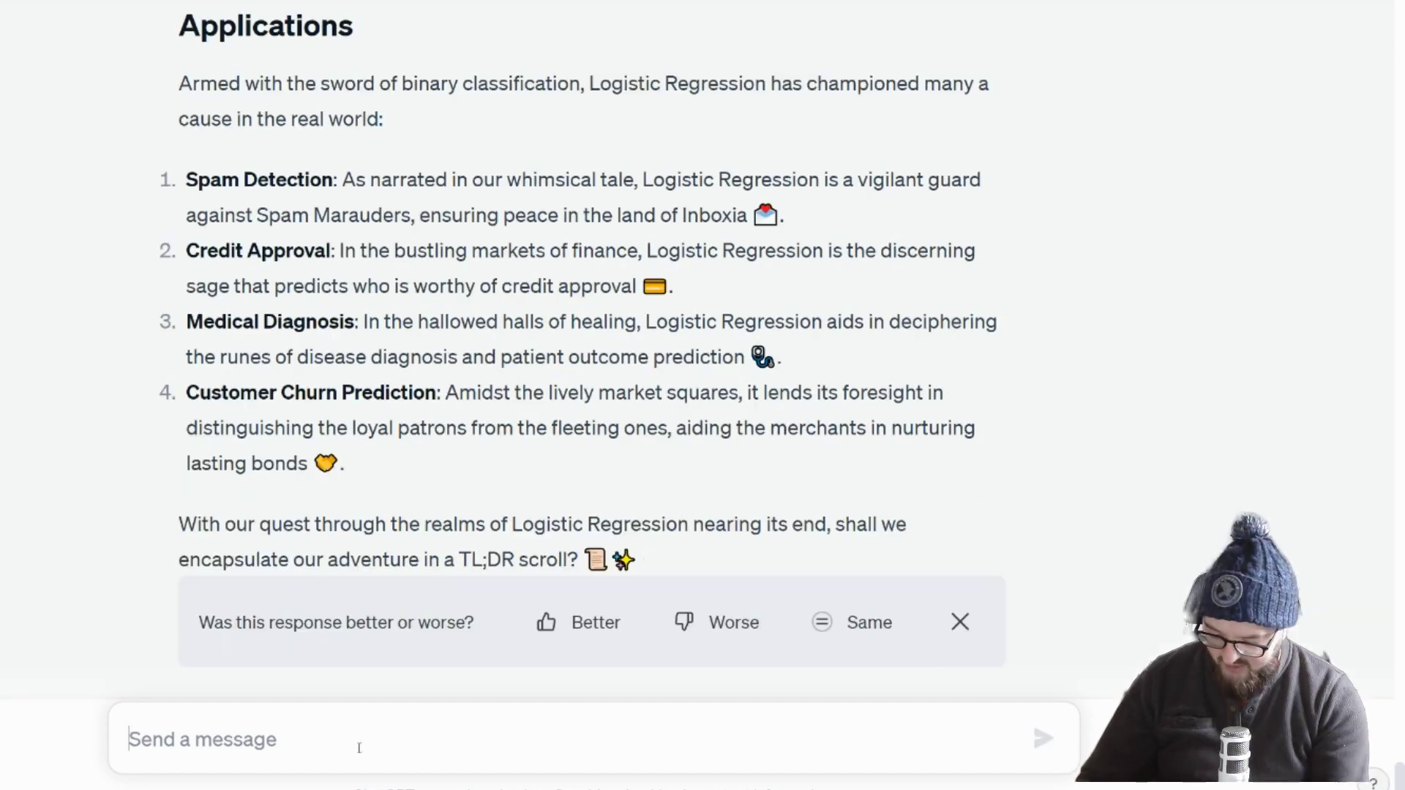
Reply "almost there take us home!" to the offer of a TL;DR summary.
type("almos")
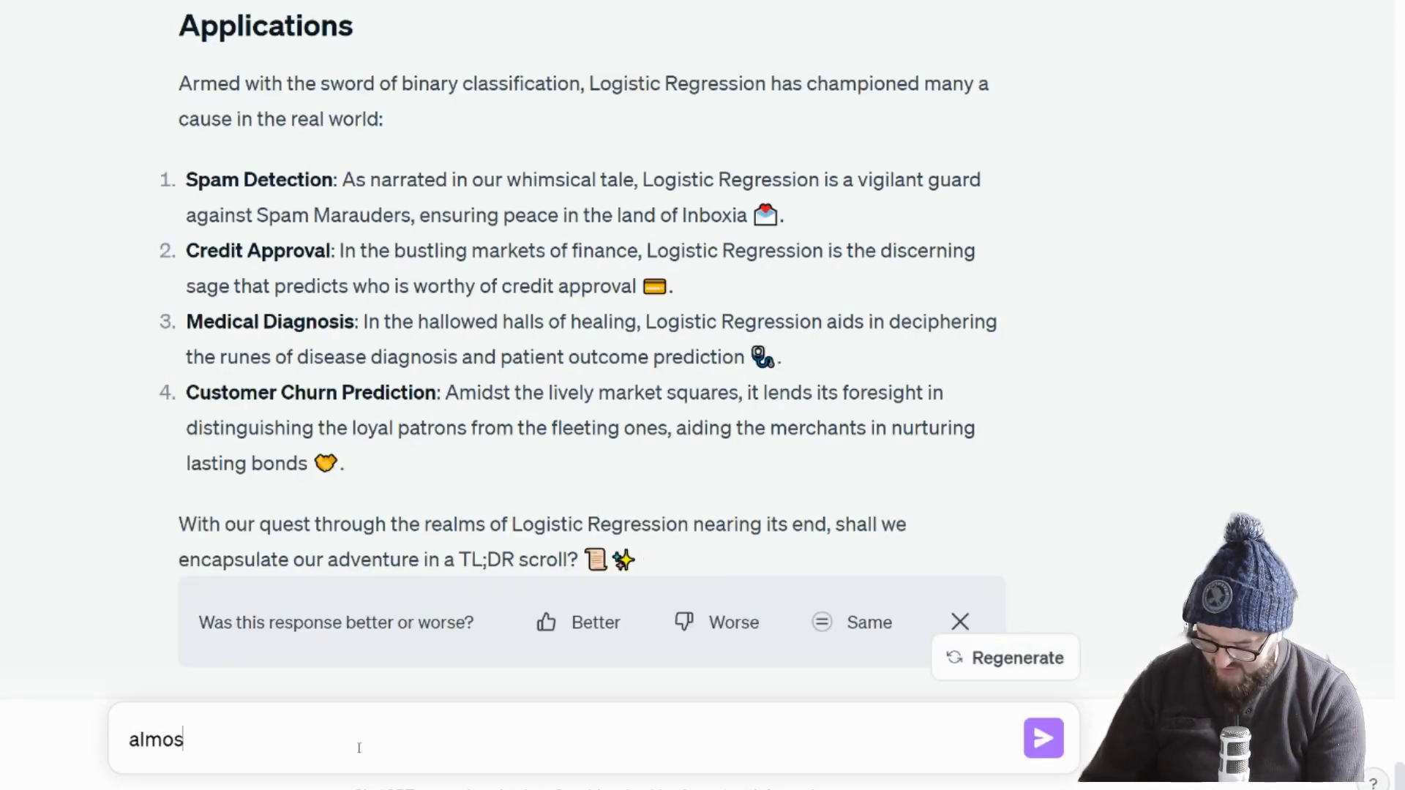
type("t there take us hom")
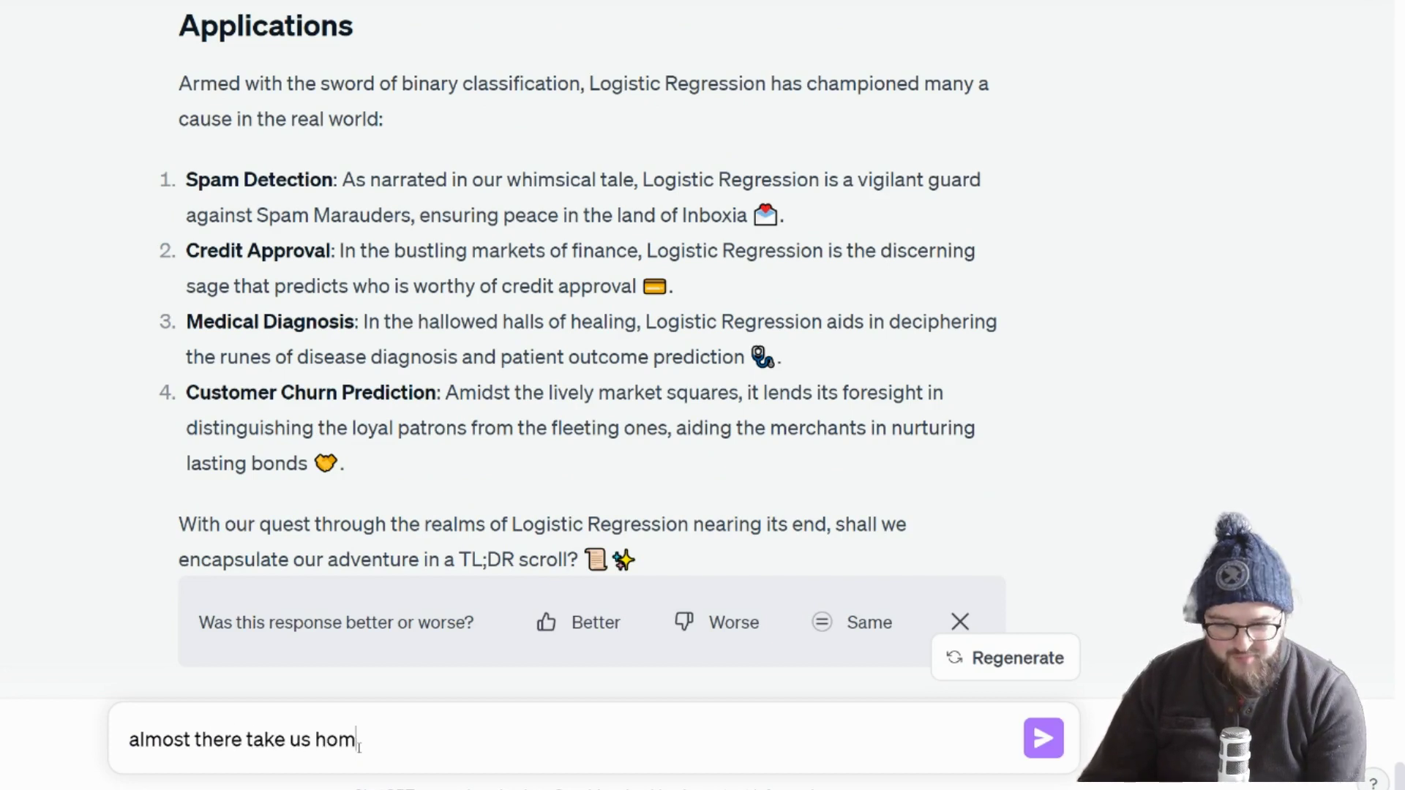
type("e!")
key("Return")
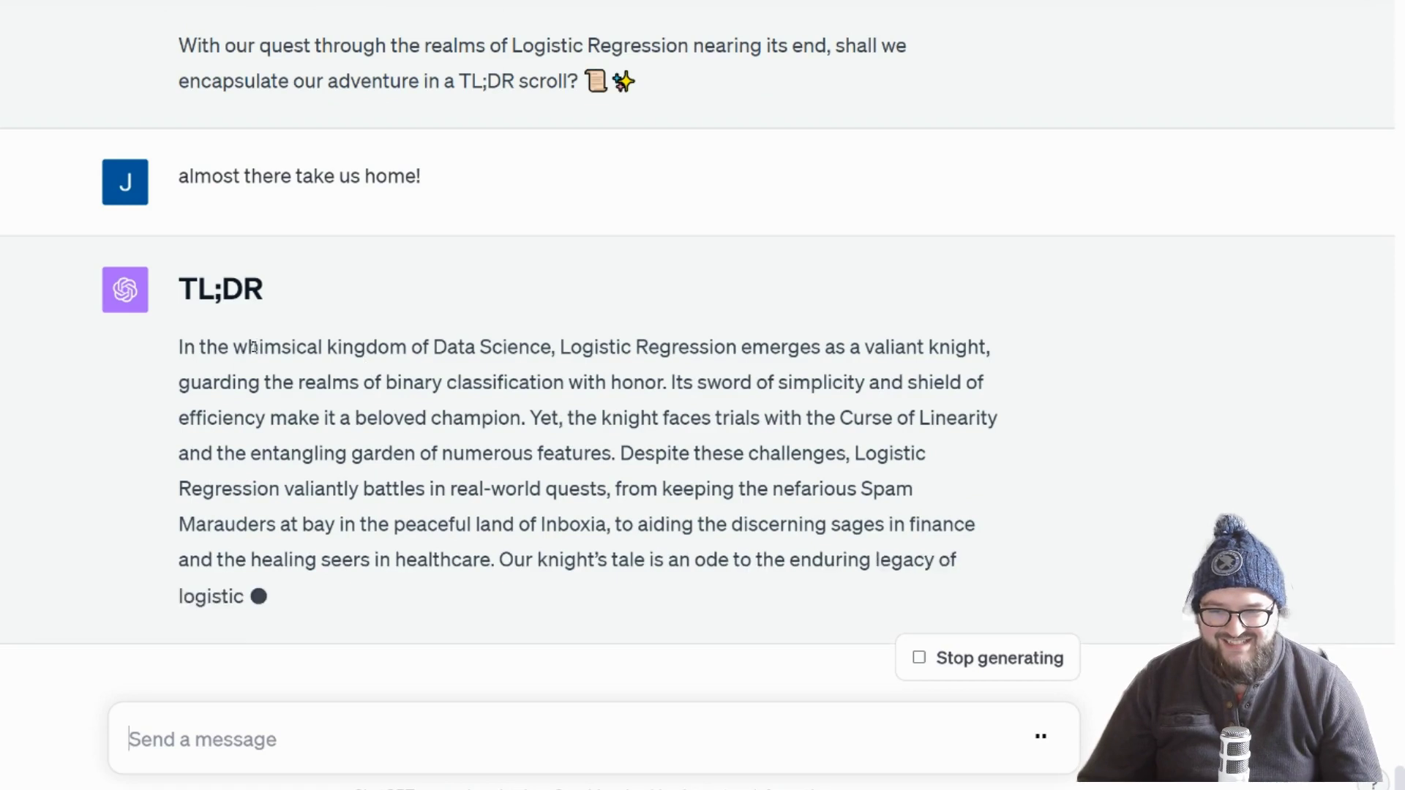
Read the TL;DR paragraph of the new response, highlighting its opening sentences.
left_click_drag(259, 346, 647, 311)
left_click(319, 334)
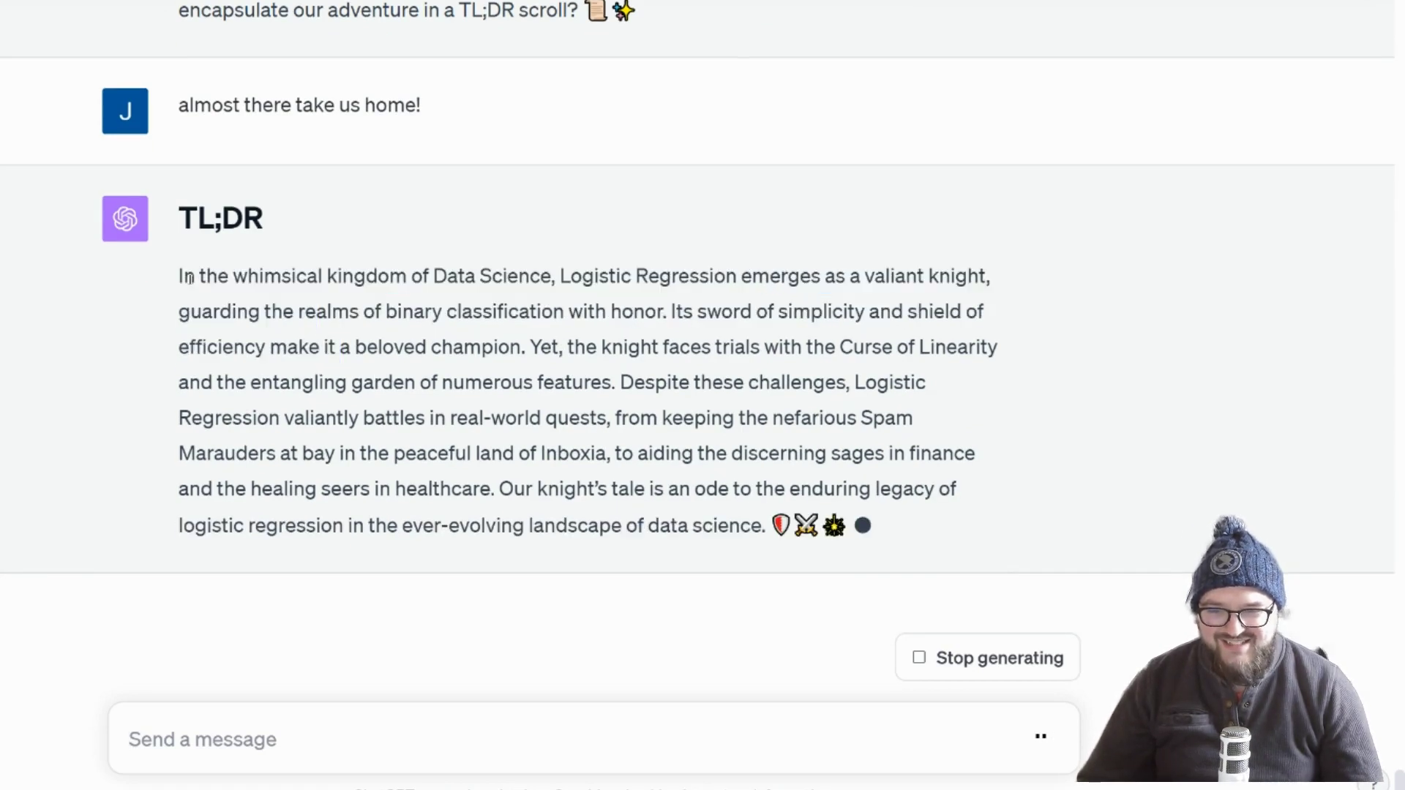
left_click_drag(419, 236, 929, 236)
scroll(232, 296, "up", 3)
left_click_drag(179, 388, 884, 384)
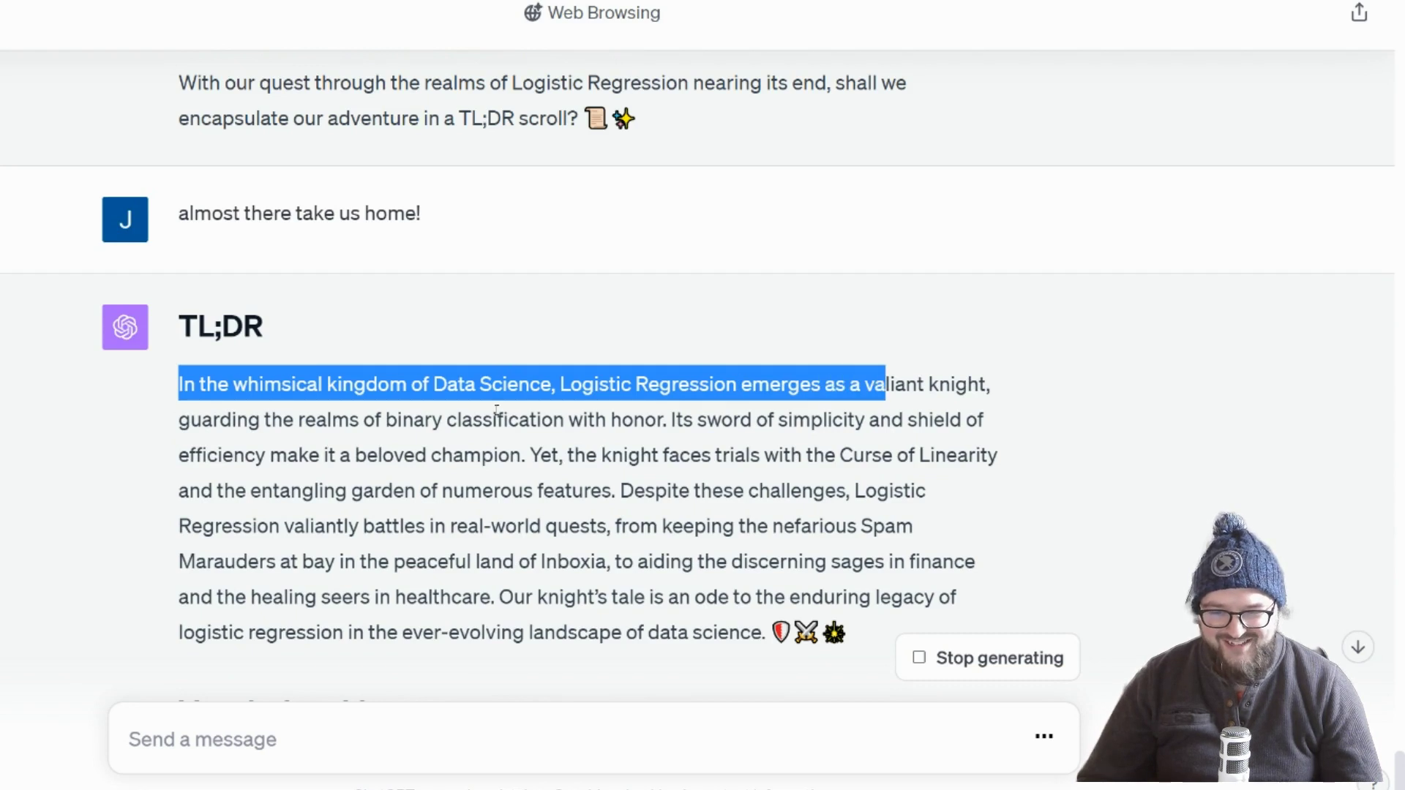
left_click(217, 412)
left_click_drag(177, 392, 691, 445)
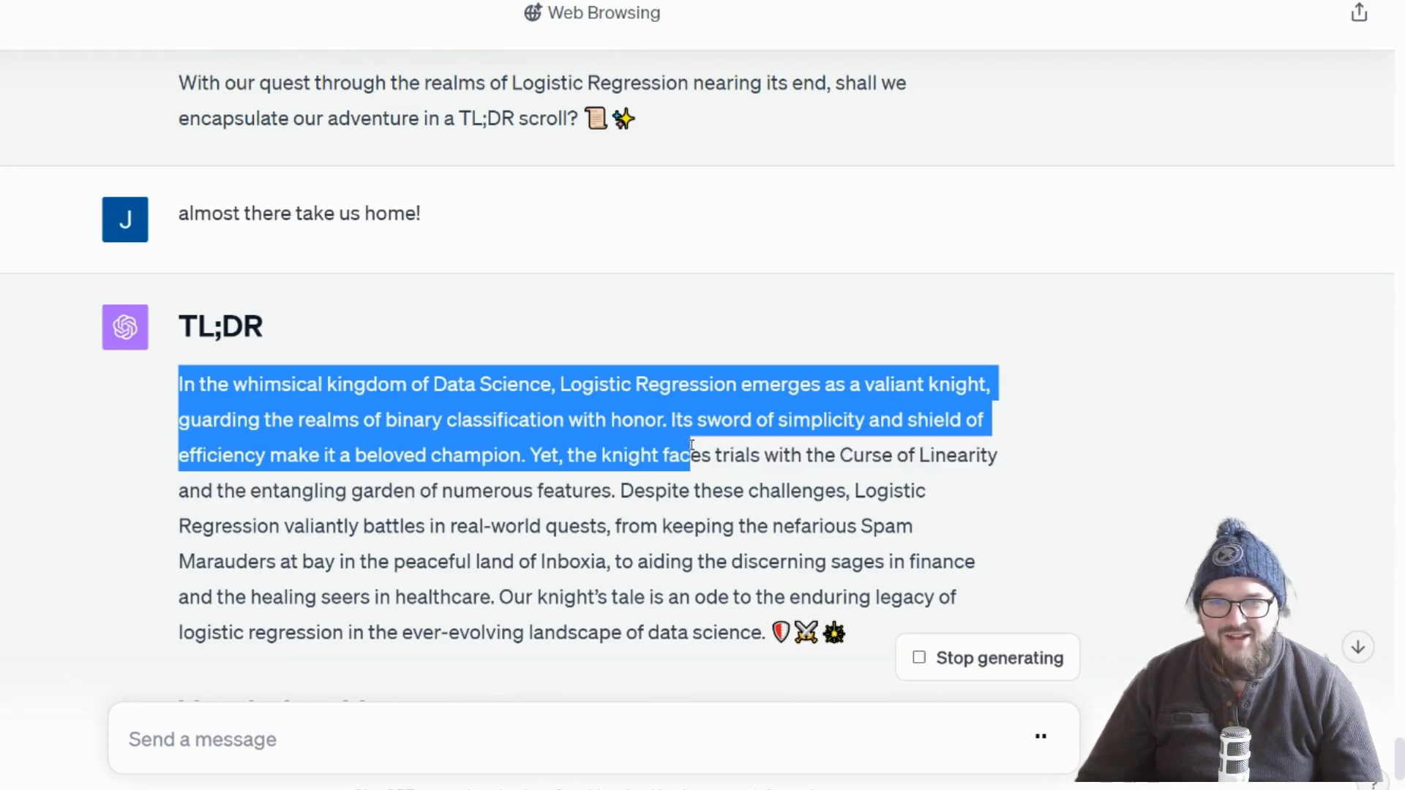
left_click(648, 443)
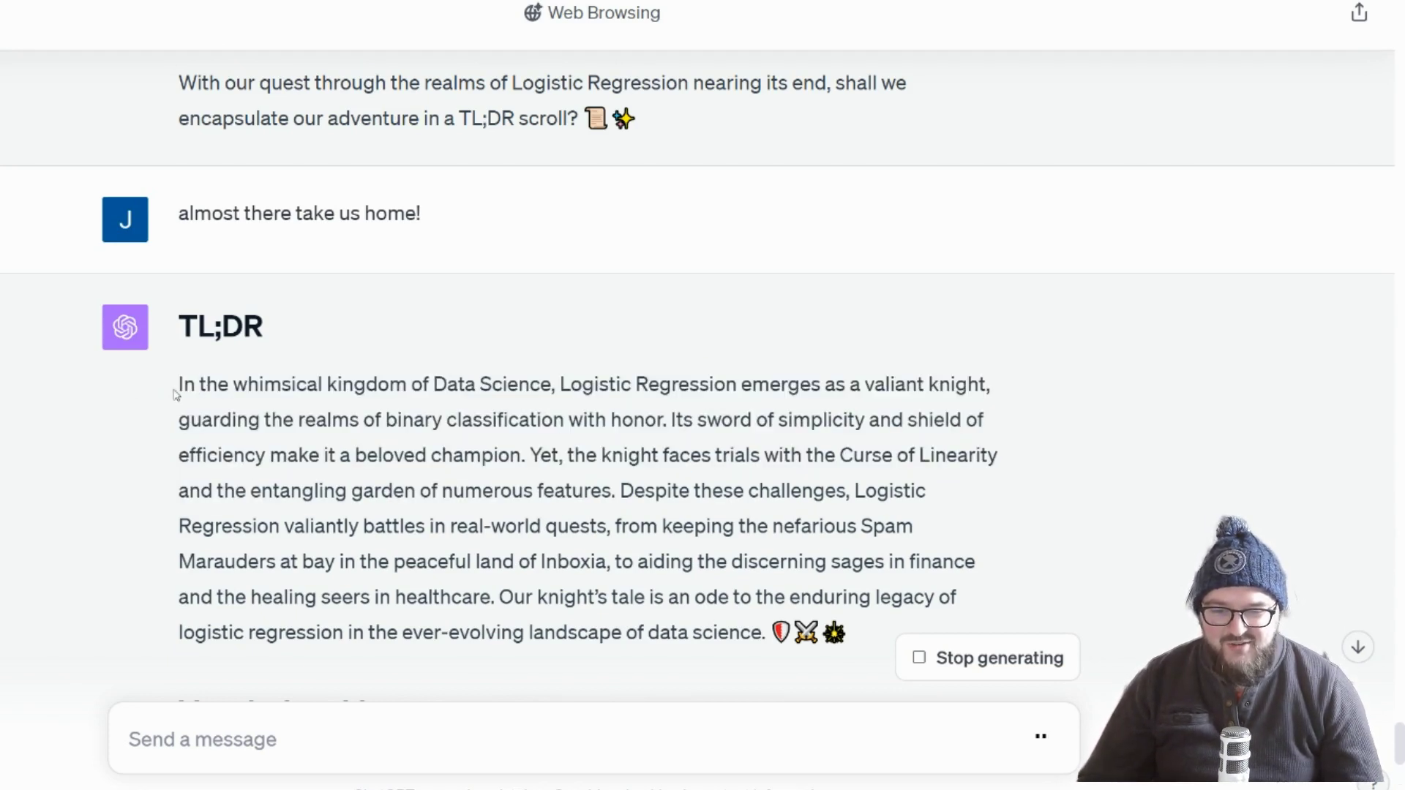
left_click_drag(180, 388, 754, 481)
Review the vocabulary list and closing remarks, and reply "I'm excited" to the offer of social media posts.
scroll(732, 479, "down", 4)
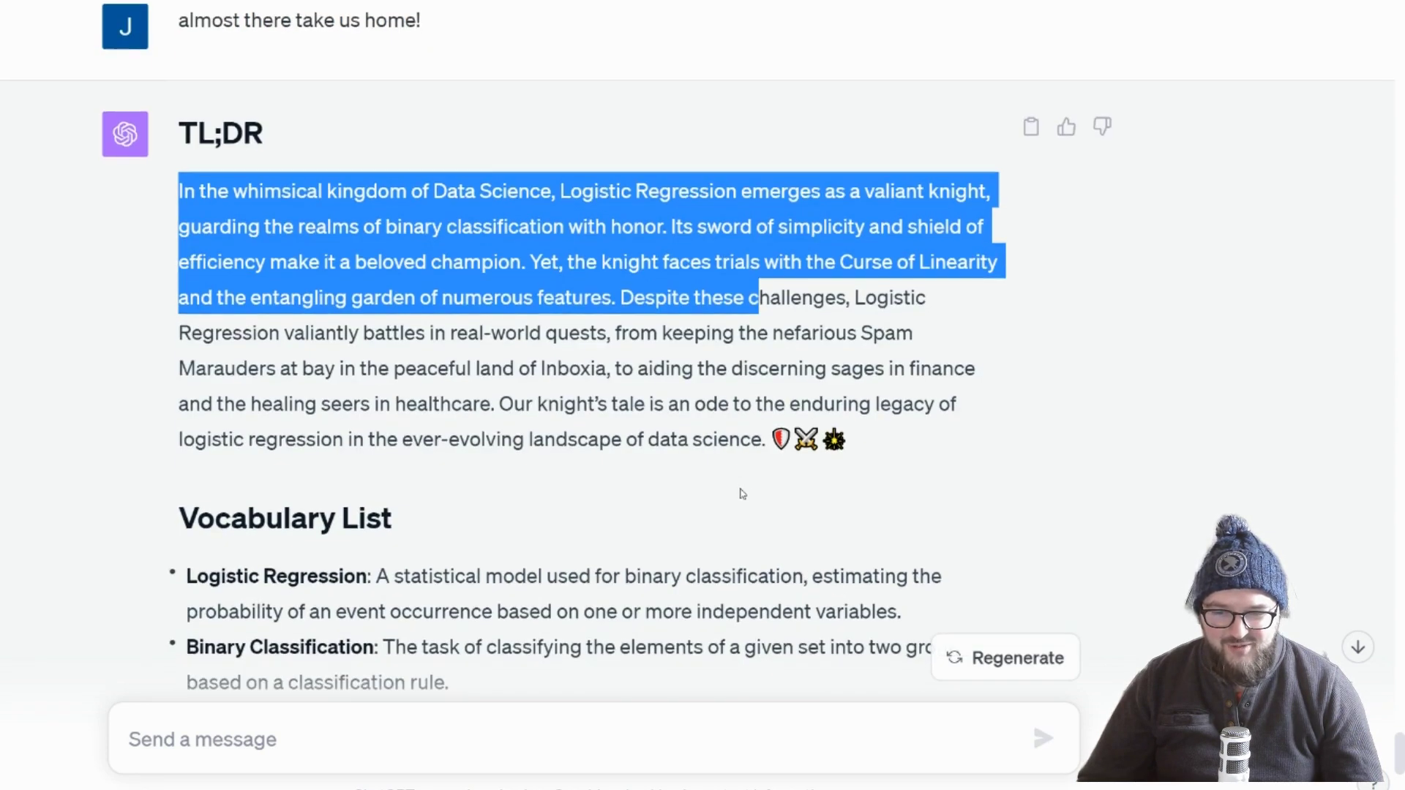
scroll(697, 477, "down", 3)
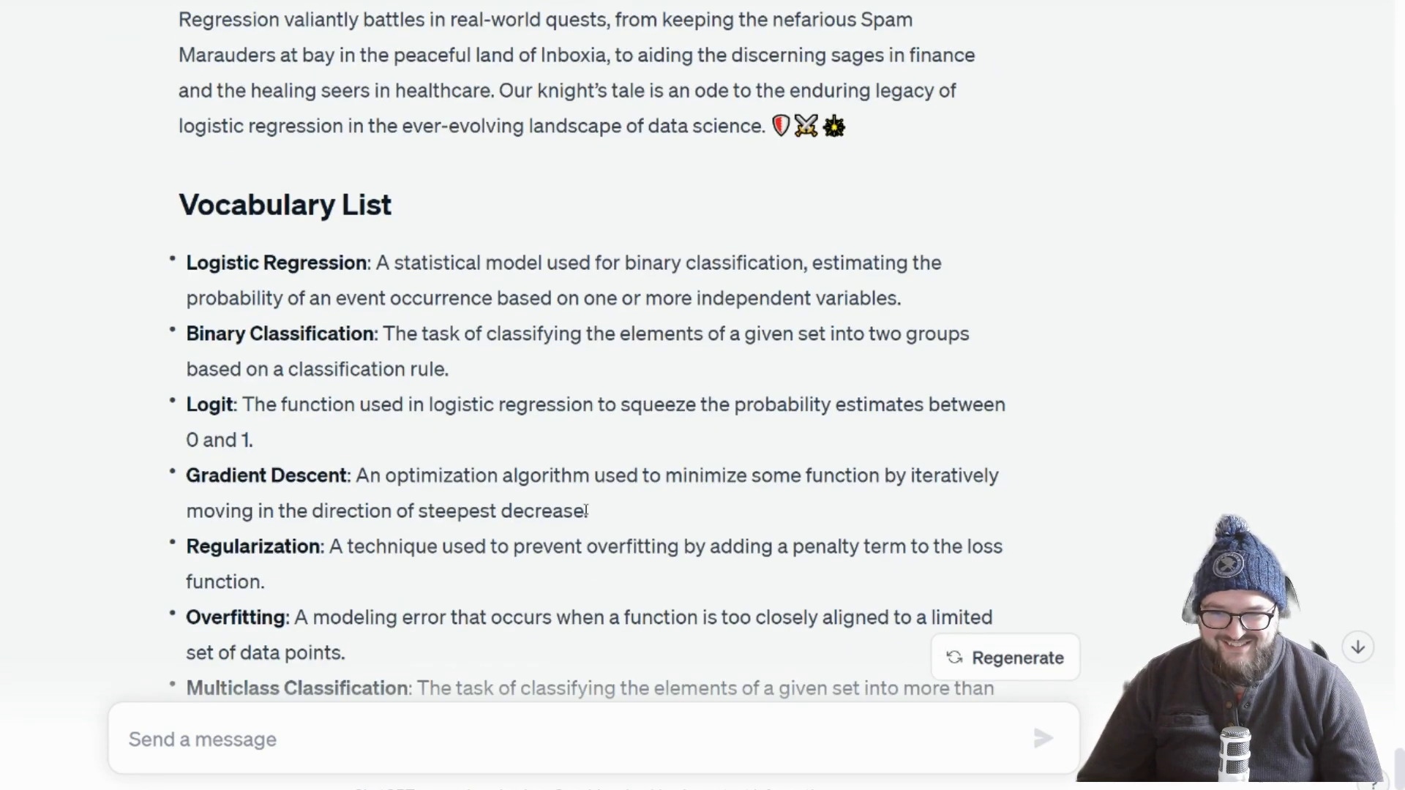
scroll(514, 460, "down", 3)
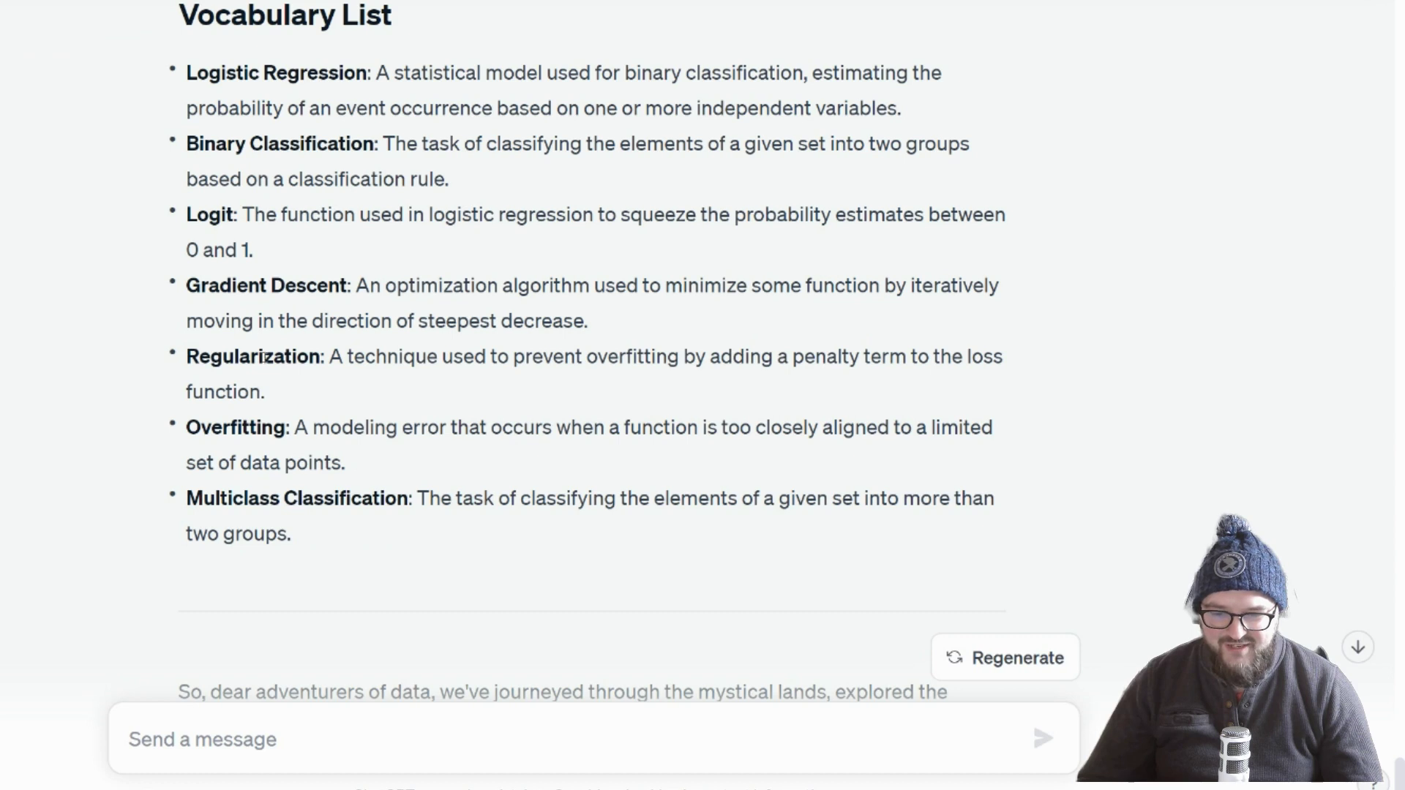
scroll(471, 480, "down", 5)
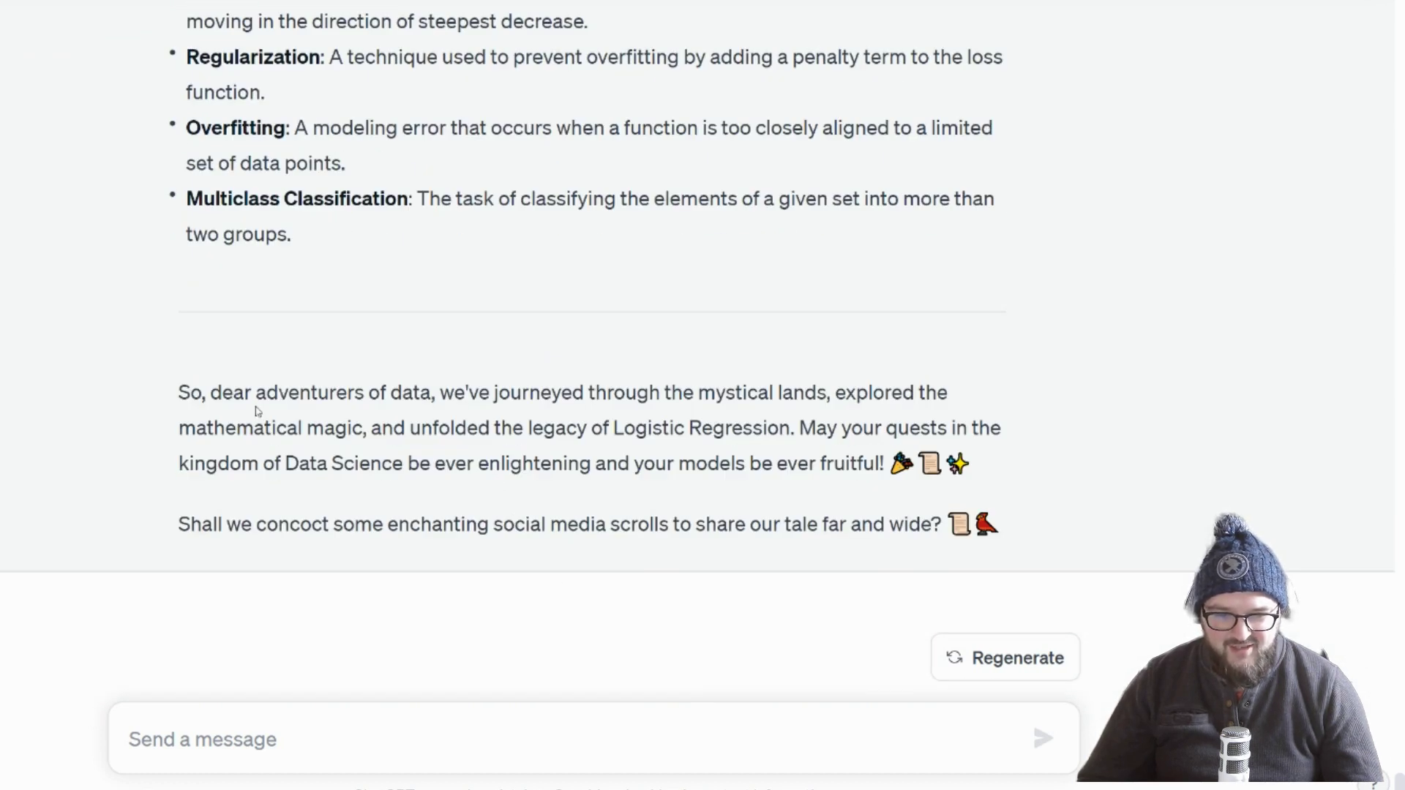
left_click_drag(188, 525, 1003, 525)
left_click(325, 740)
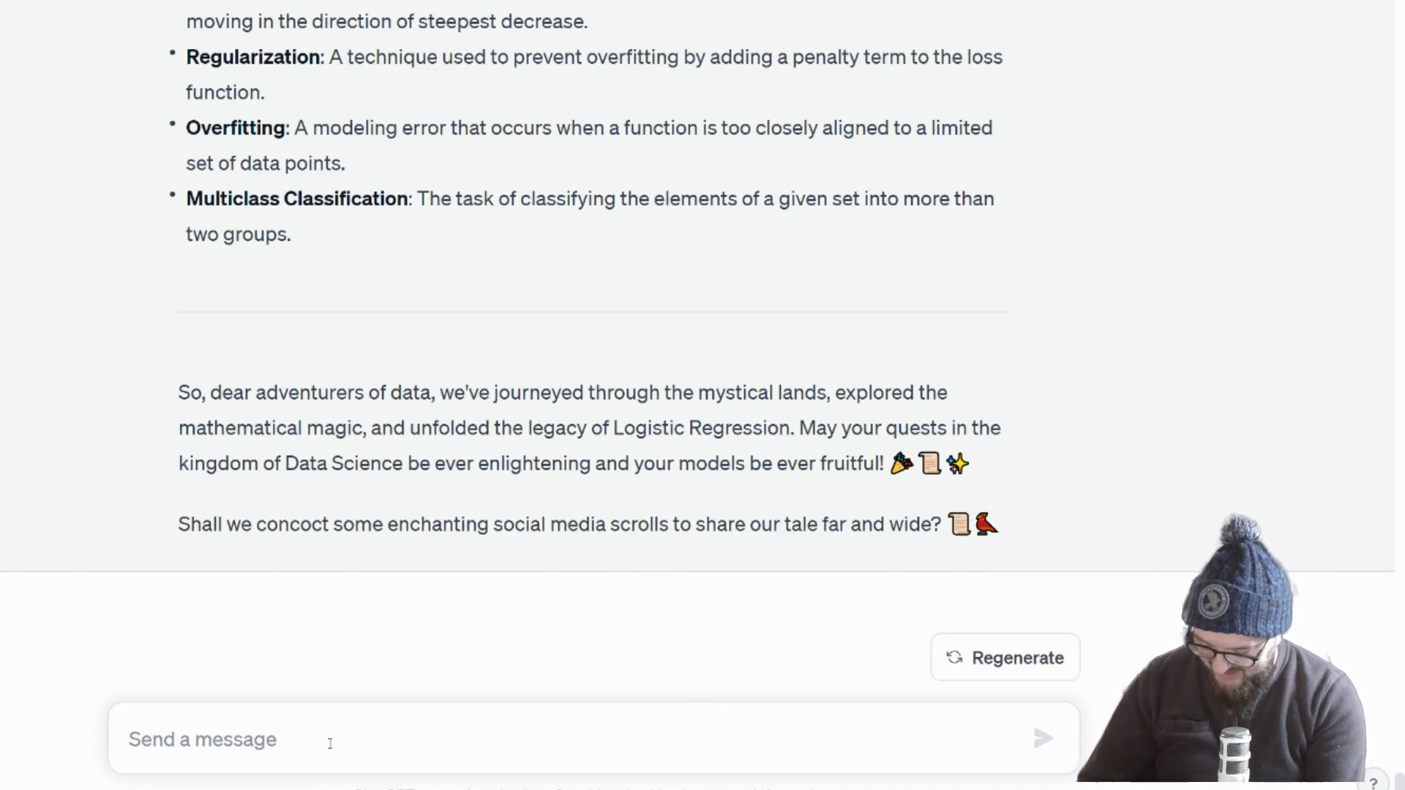
type("I'm ")
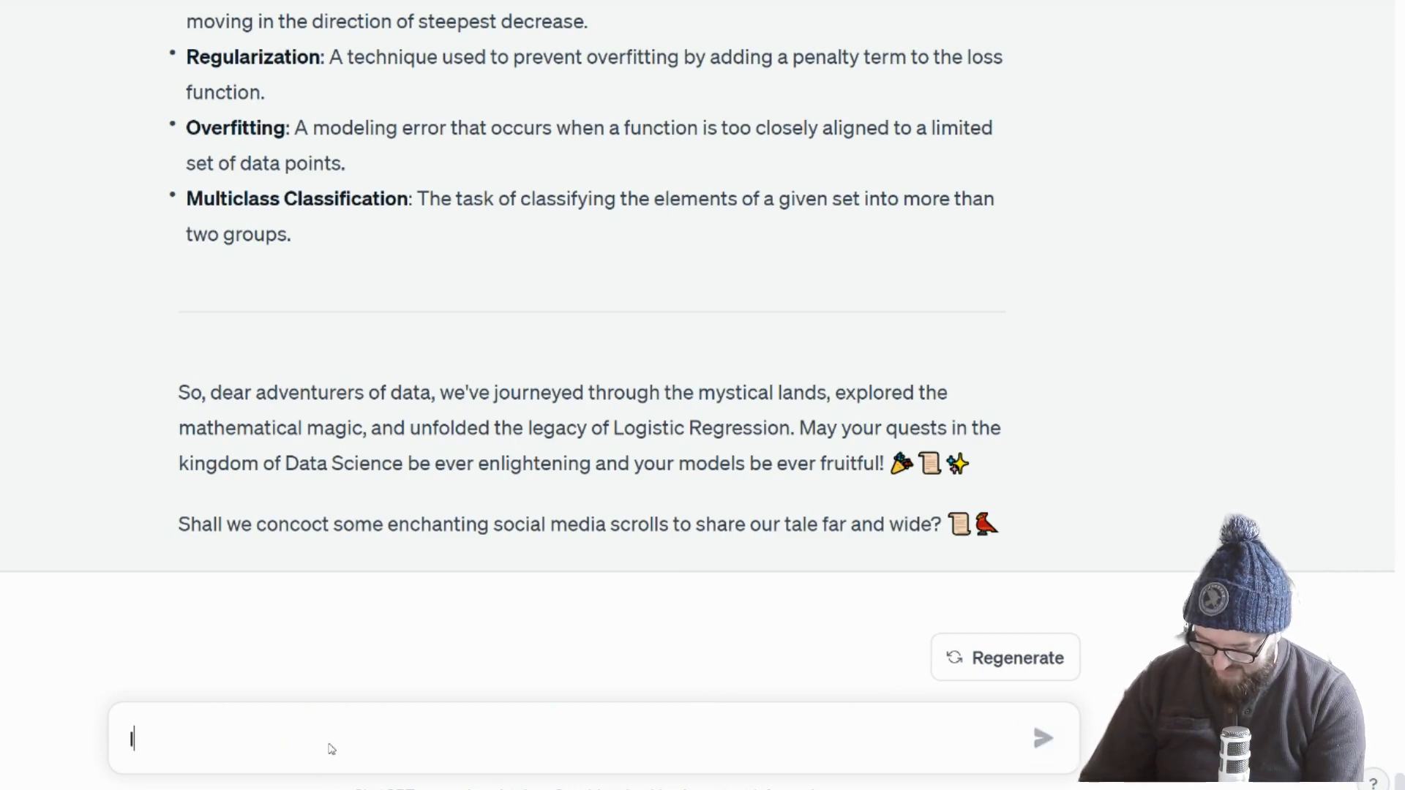
type("excited")
key("Return")
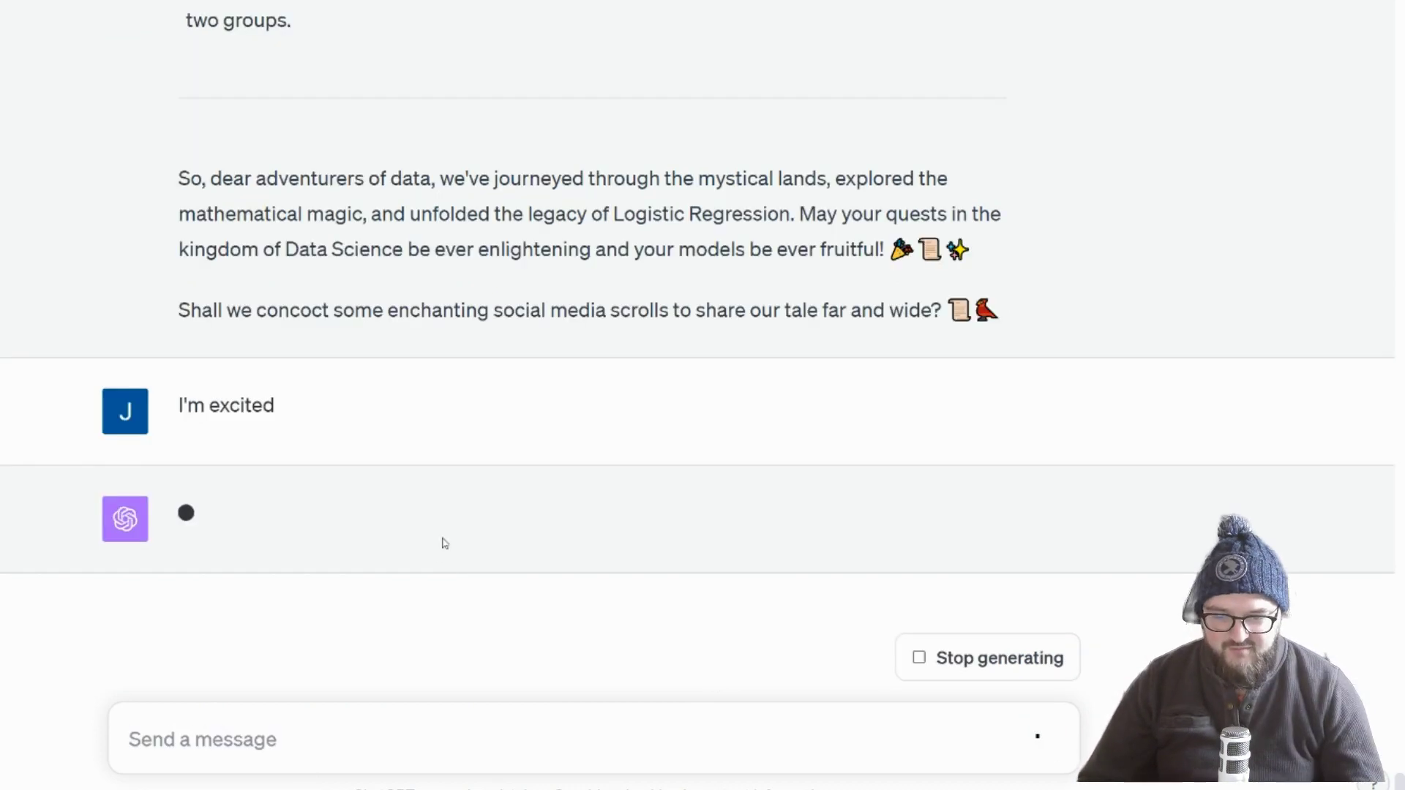